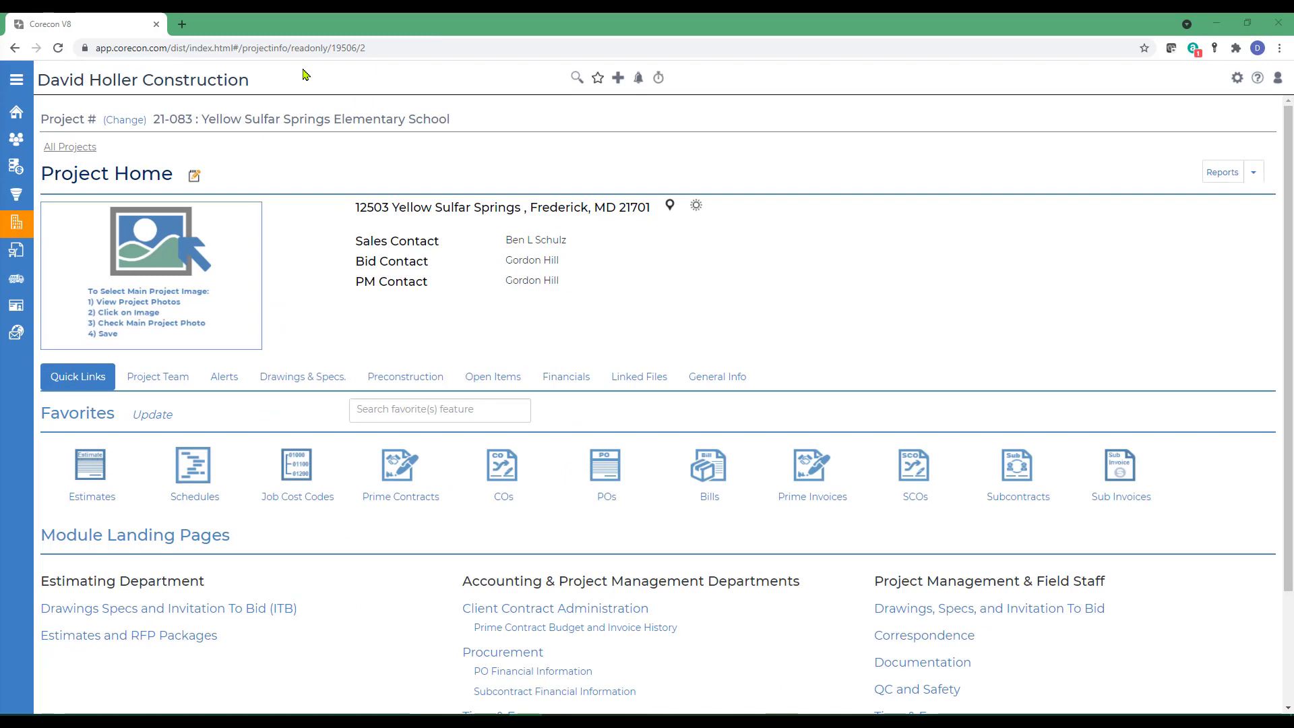
# Open estimate 001's property details from the project's Estimates and RFP Packages page.
pyautogui.click(304, 74)
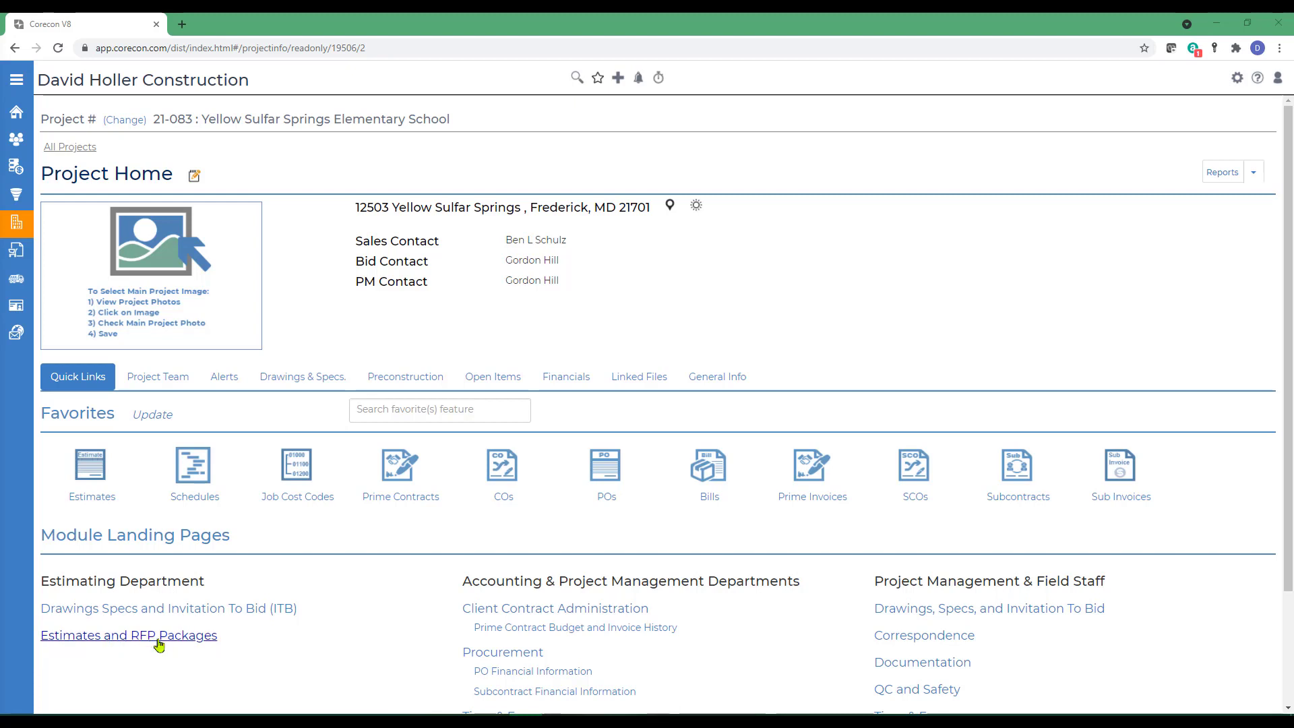
pyautogui.click(122, 637)
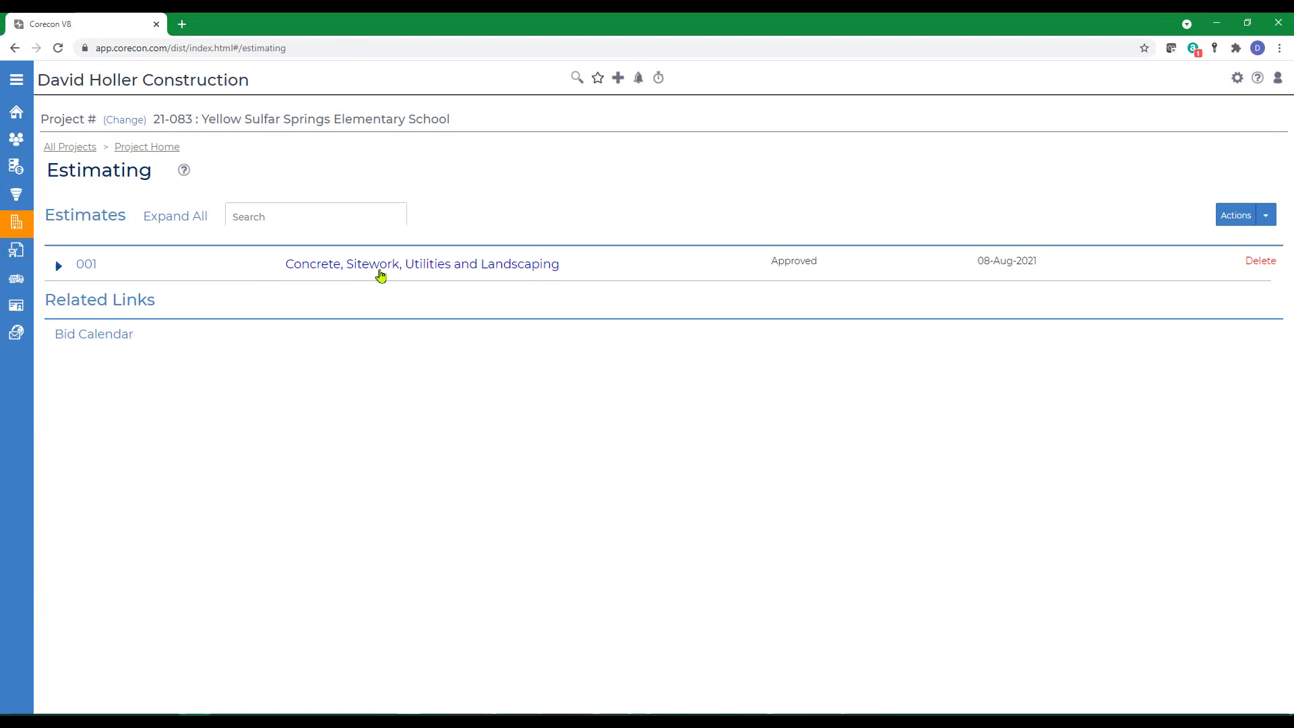
pyautogui.click(383, 268)
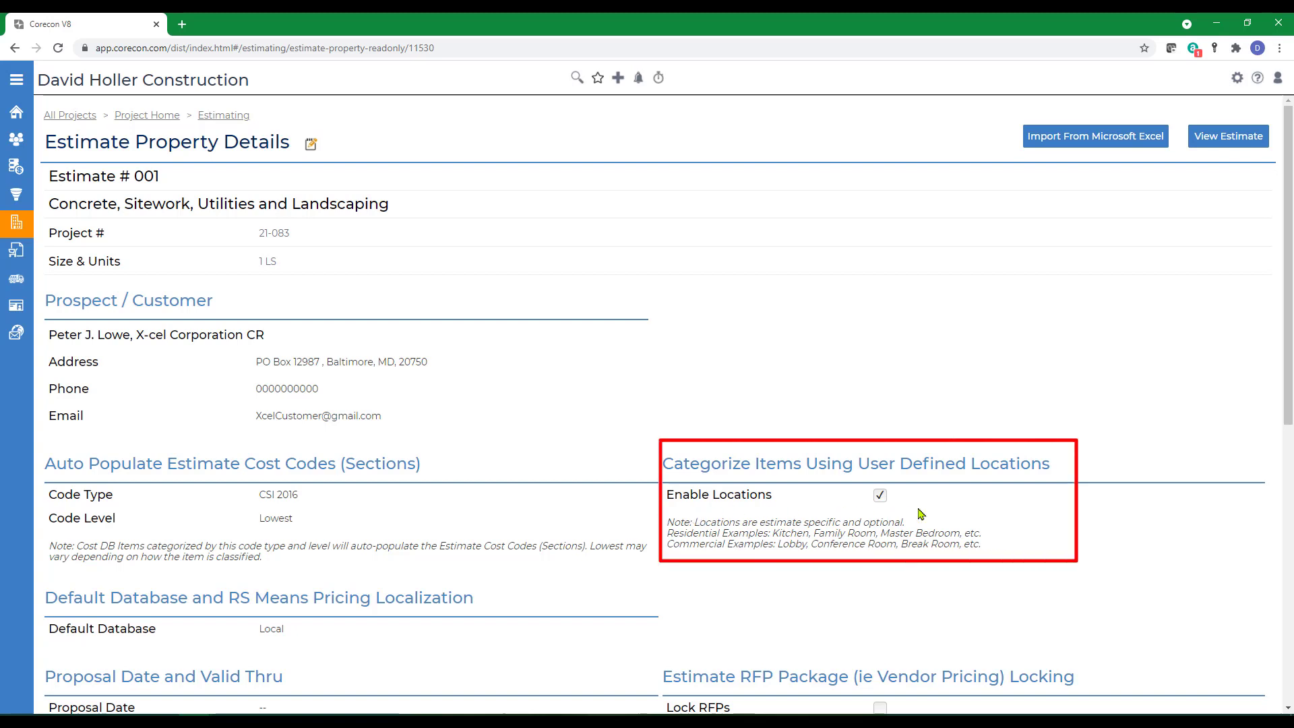
# View estimate 001's three locations, then scroll through its 25 line items grouped by cost code.
pyautogui.click(1242, 138)
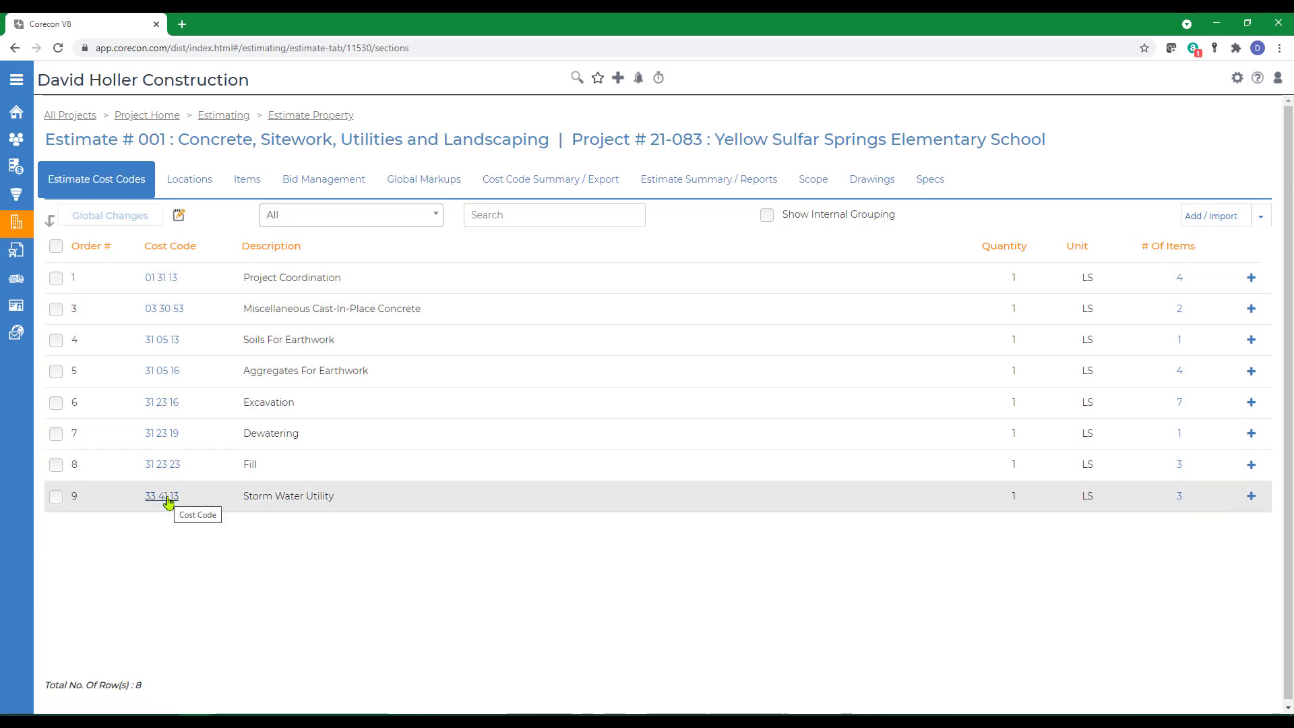
pyautogui.click(184, 185)
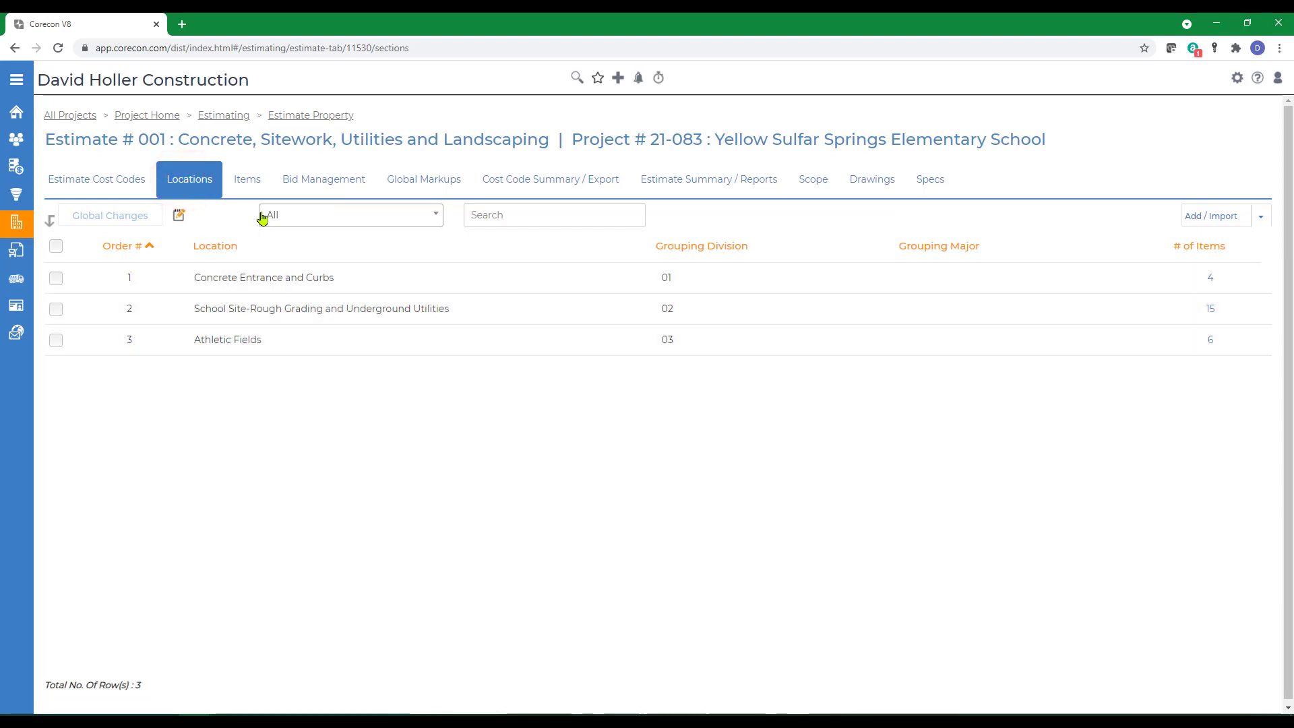
pyautogui.click(247, 181)
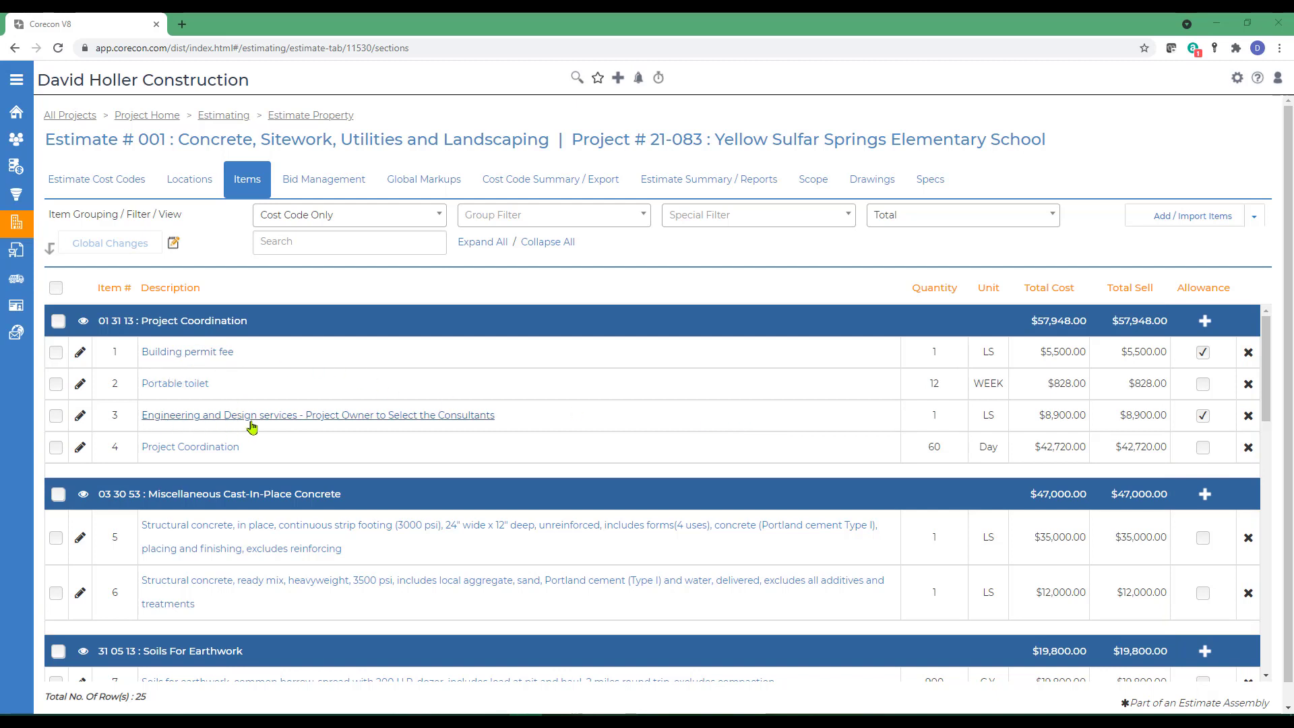
pyautogui.scroll(-5, 586, 434)
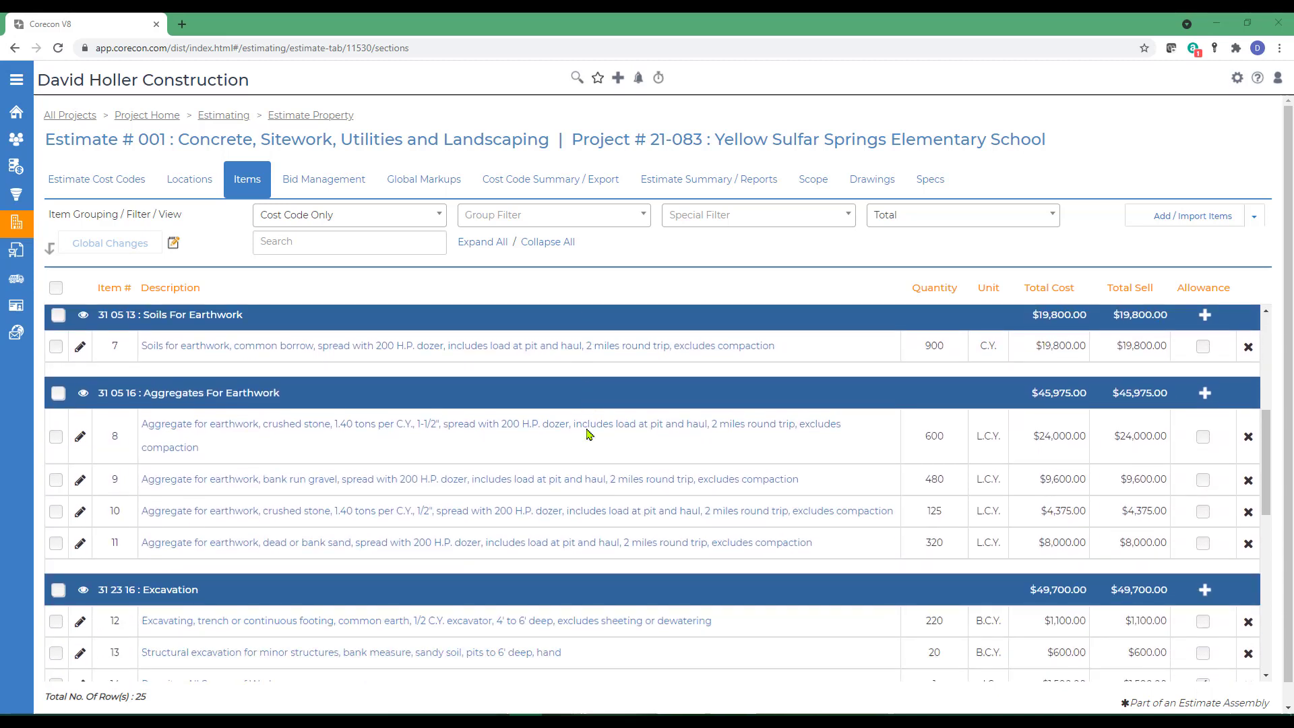
pyautogui.scroll(-5, 587, 434)
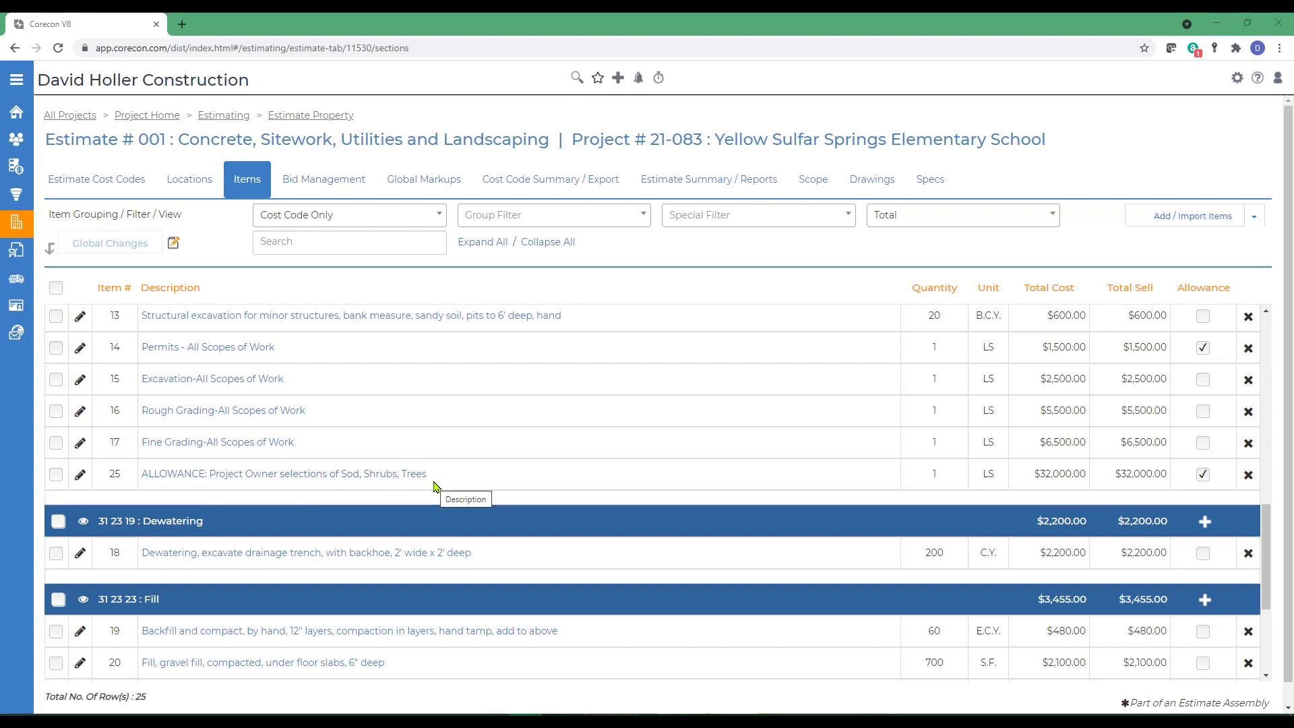
# Look over the estimate's Bid Management and Global Markups tabs, then return to Items.
pyautogui.click(313, 187)
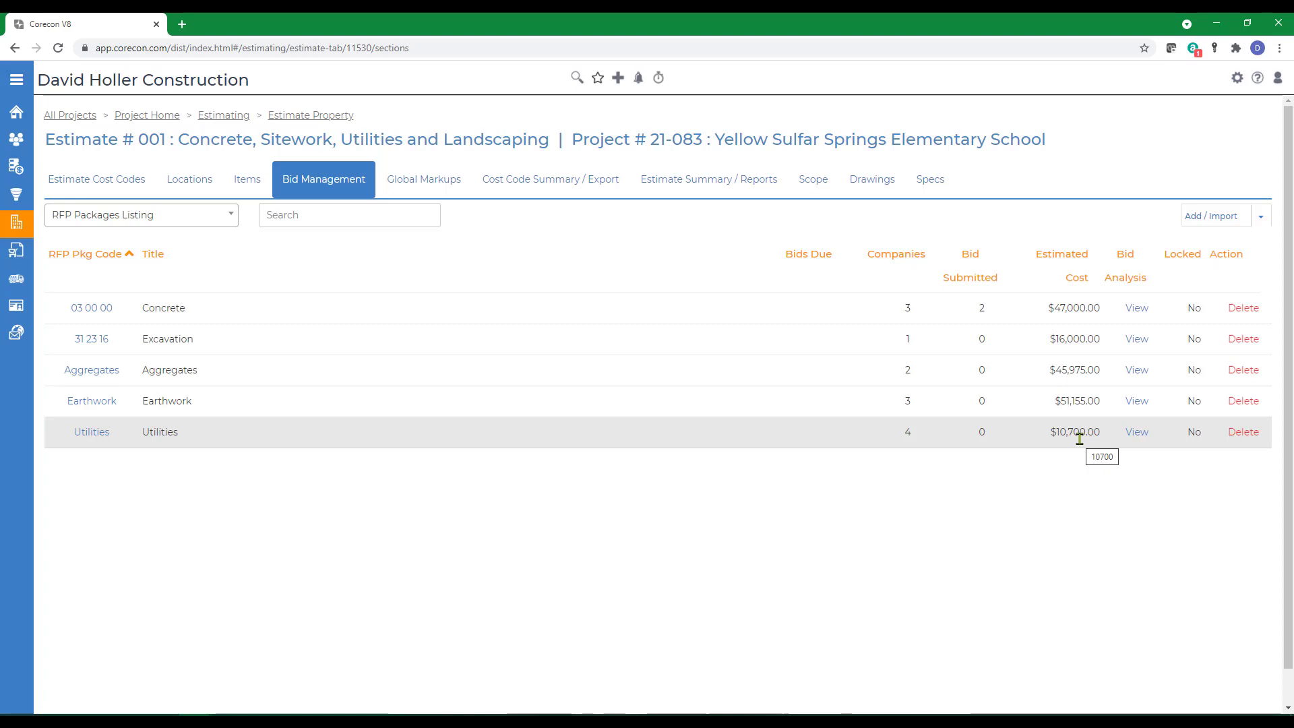
pyautogui.click(415, 181)
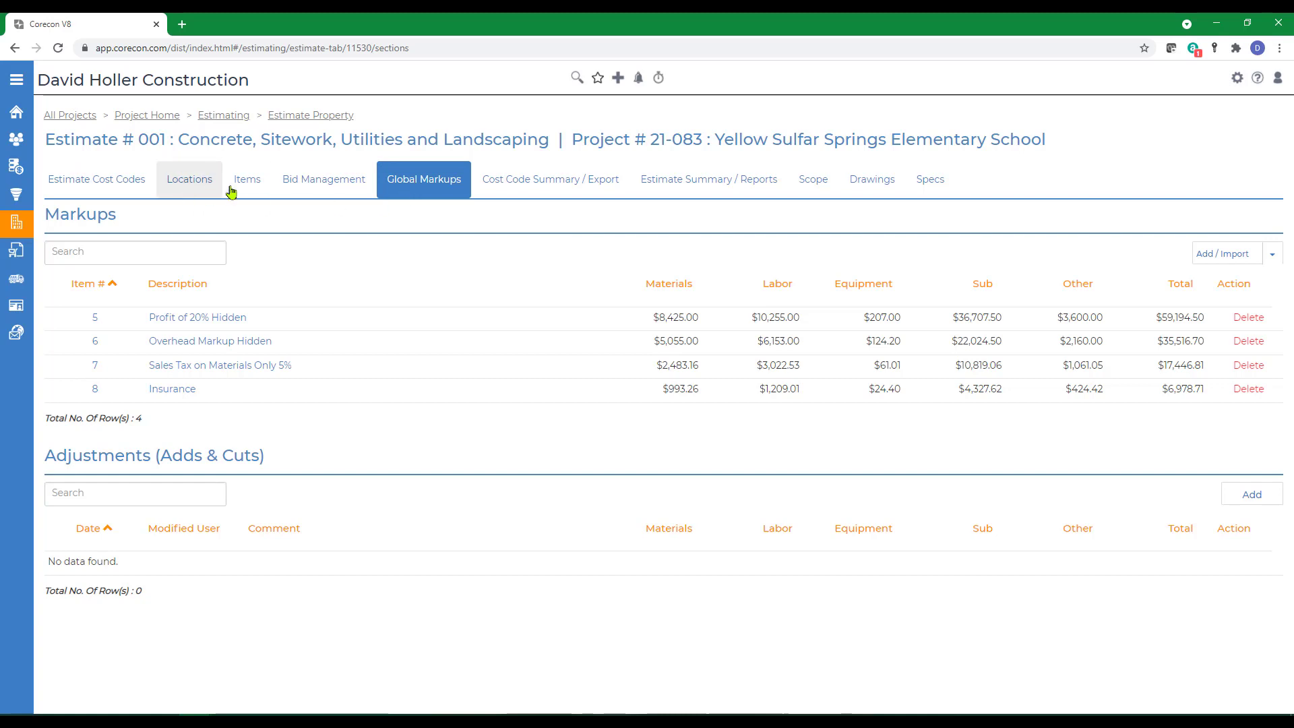
pyautogui.click(252, 189)
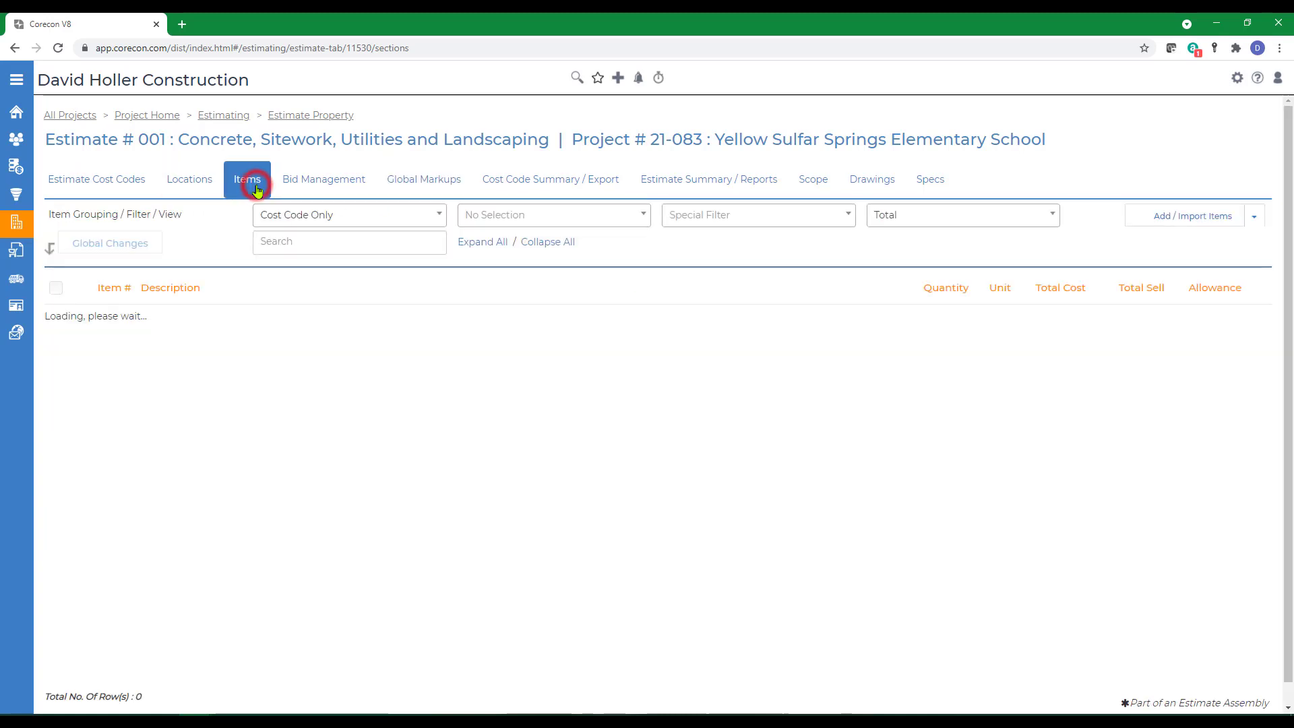
# Group the estimate items by Location | Cost Code and scroll through them.
pyautogui.click(352, 220)
pyautogui.click(324, 225)
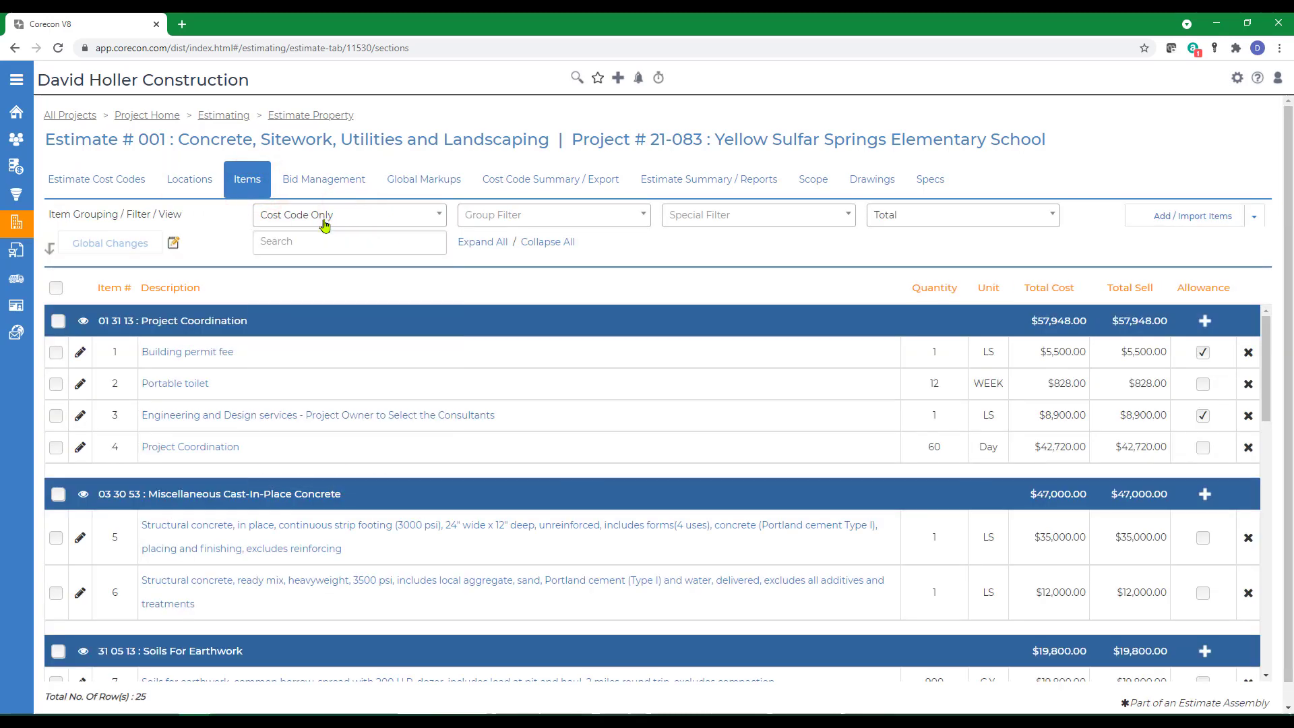
pyautogui.click(324, 226)
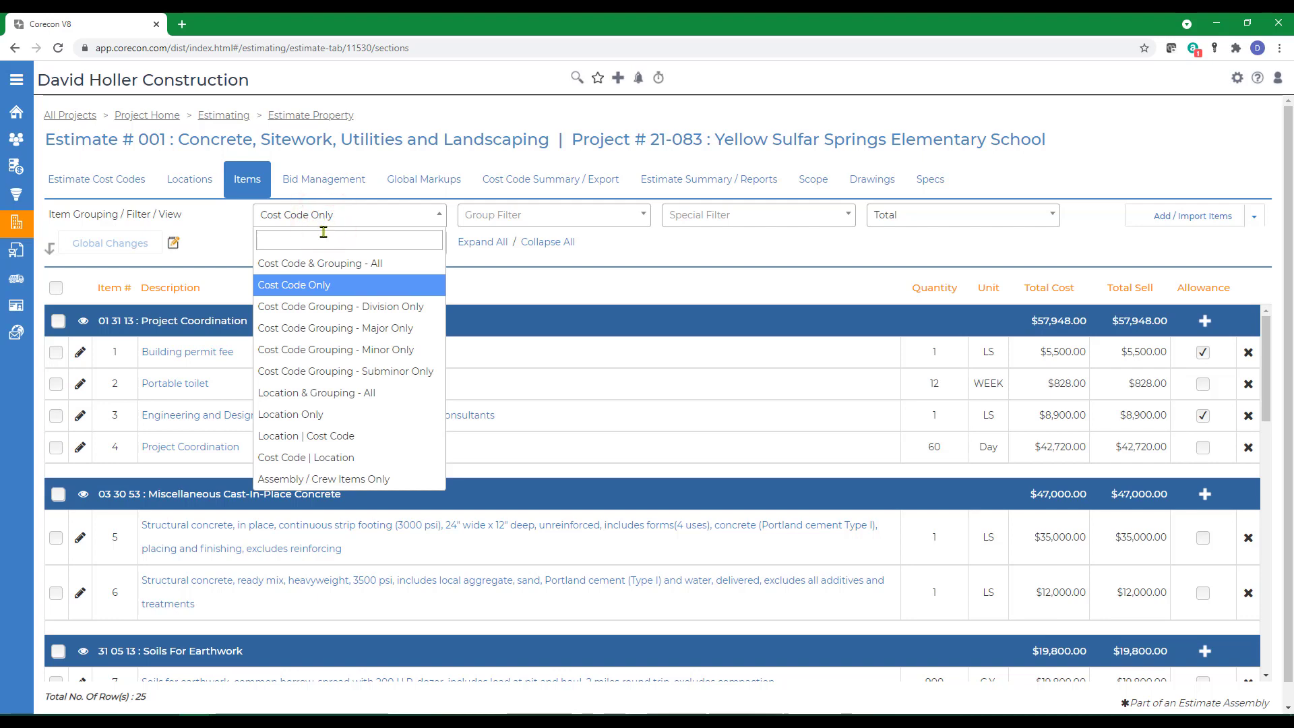
pyautogui.click(323, 439)
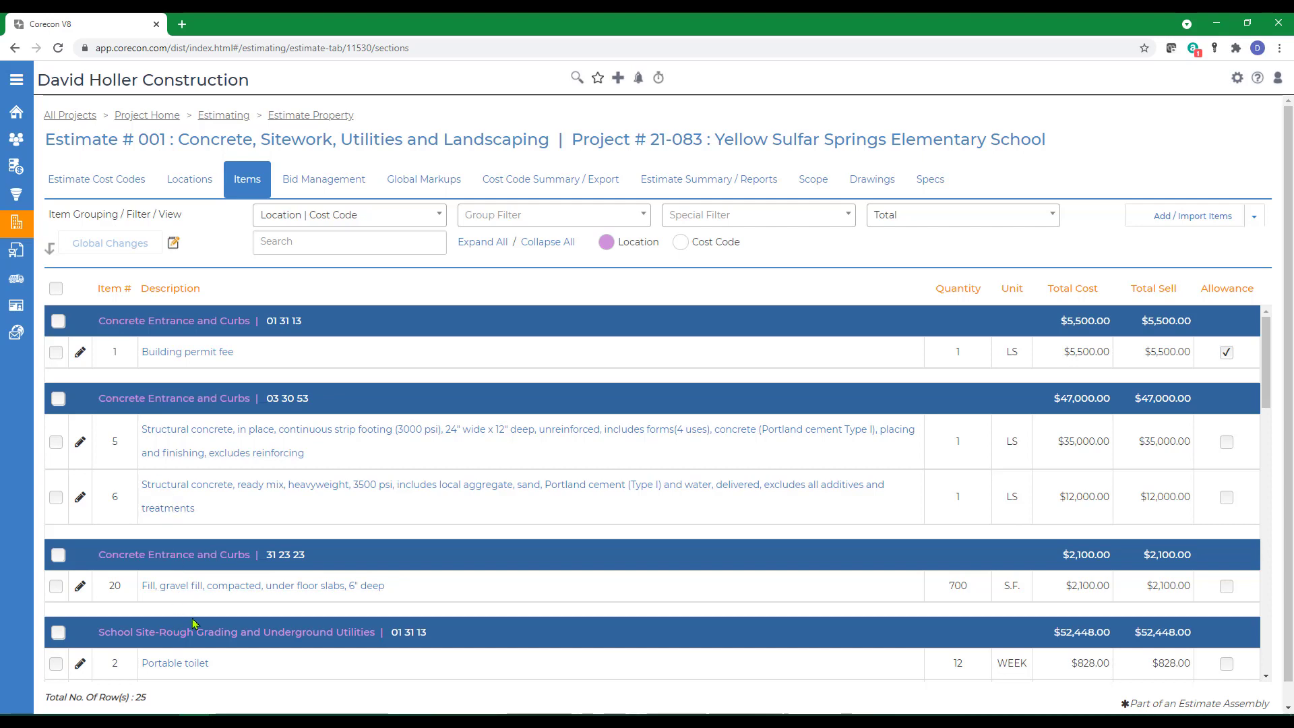
pyautogui.scroll(-7, 405, 633)
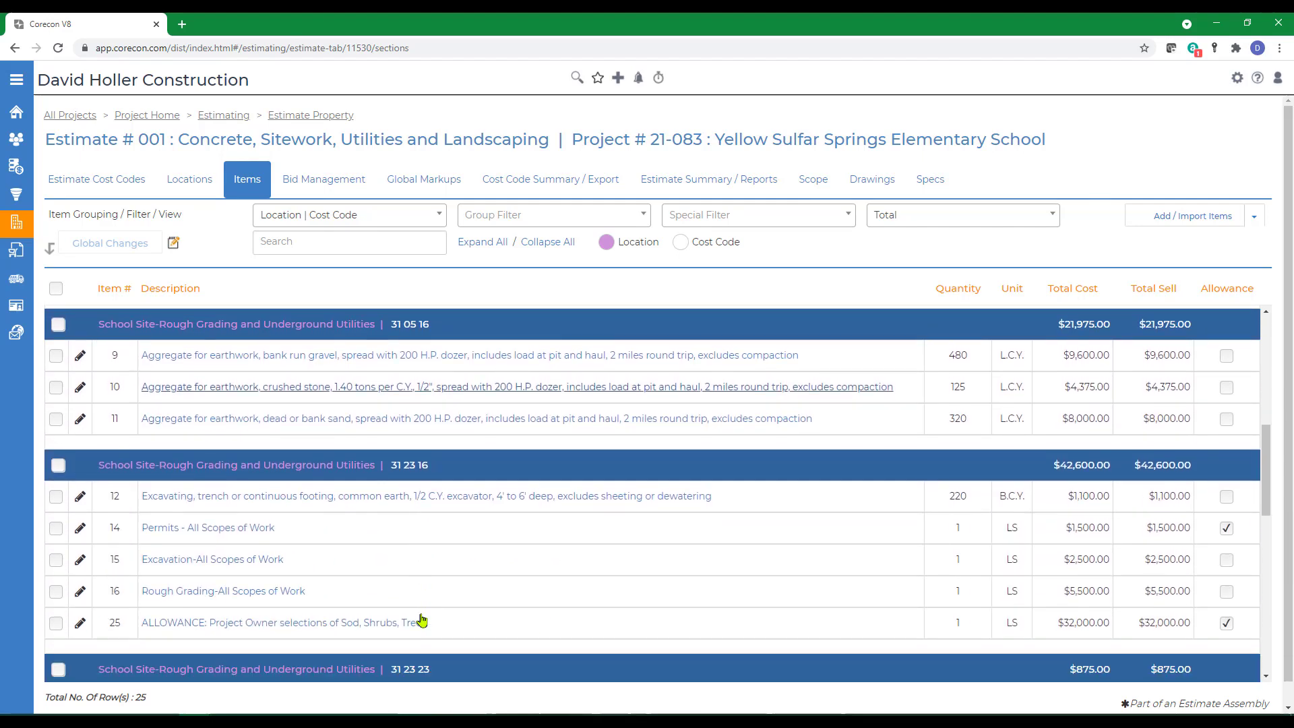
pyautogui.scroll(-10, 422, 621)
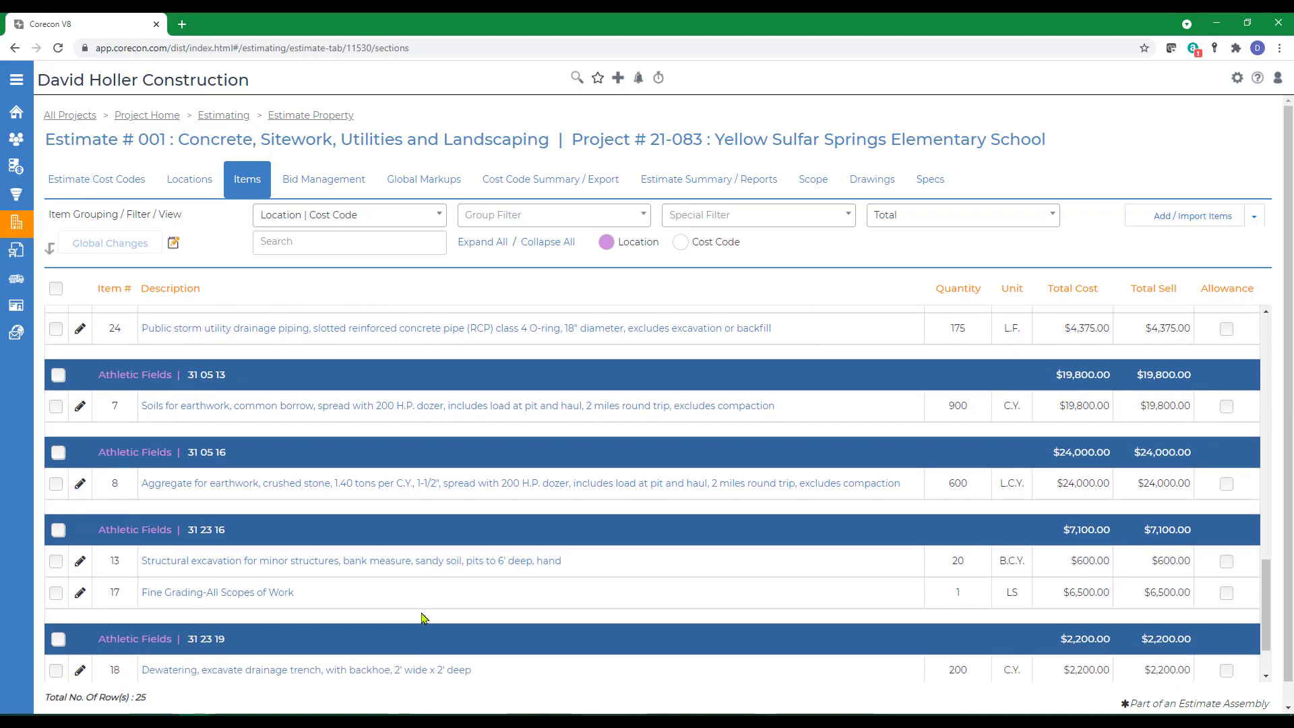
pyautogui.scroll(10, 236, 413)
# Switch grouping to Location Only, showing Concrete Entrance and Curbs at $54,600.00.
pyautogui.click(284, 216)
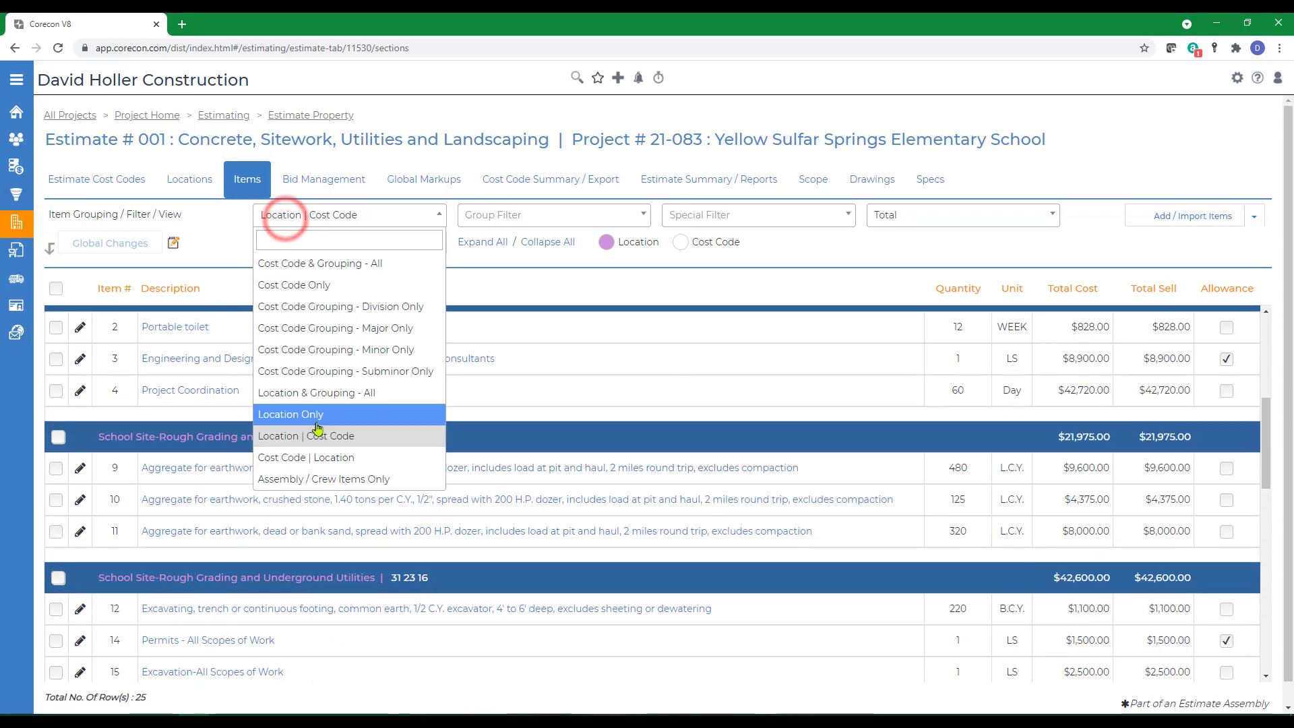
pyautogui.click(286, 416)
pyautogui.scroll(-6, 374, 614)
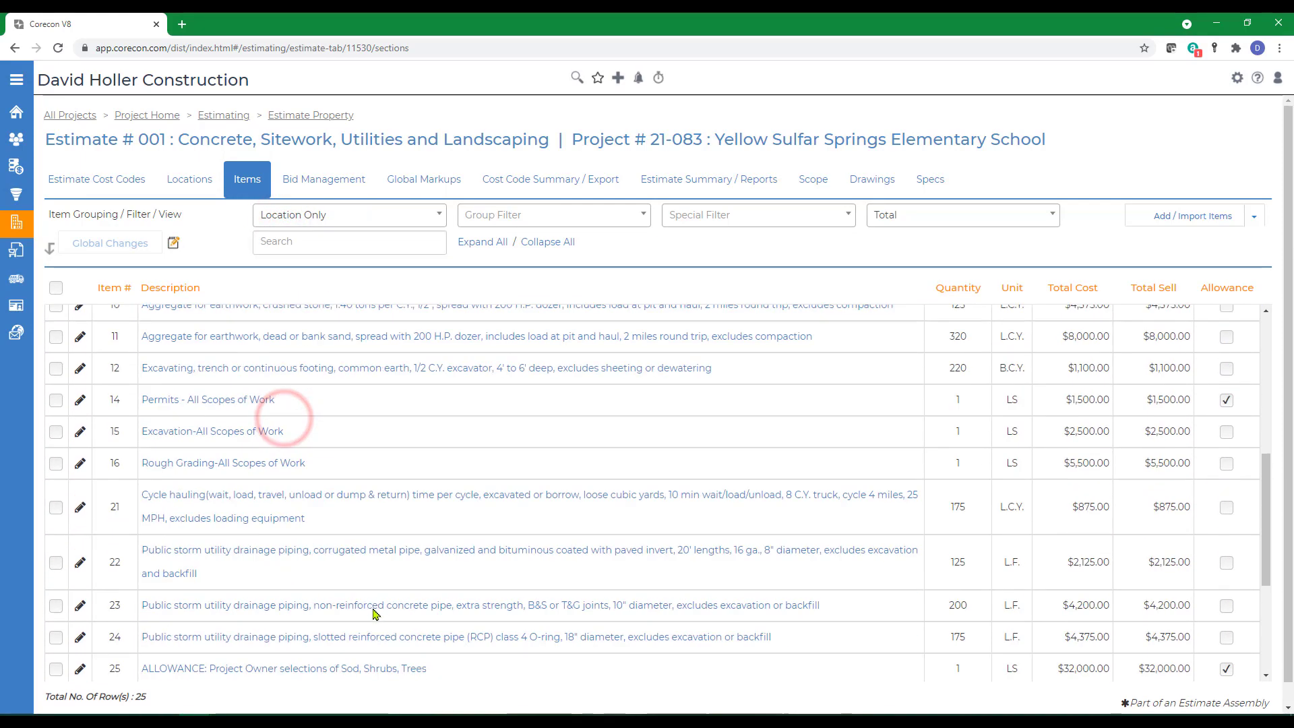
pyautogui.scroll(-4, 375, 614)
pyautogui.scroll(10, 375, 611)
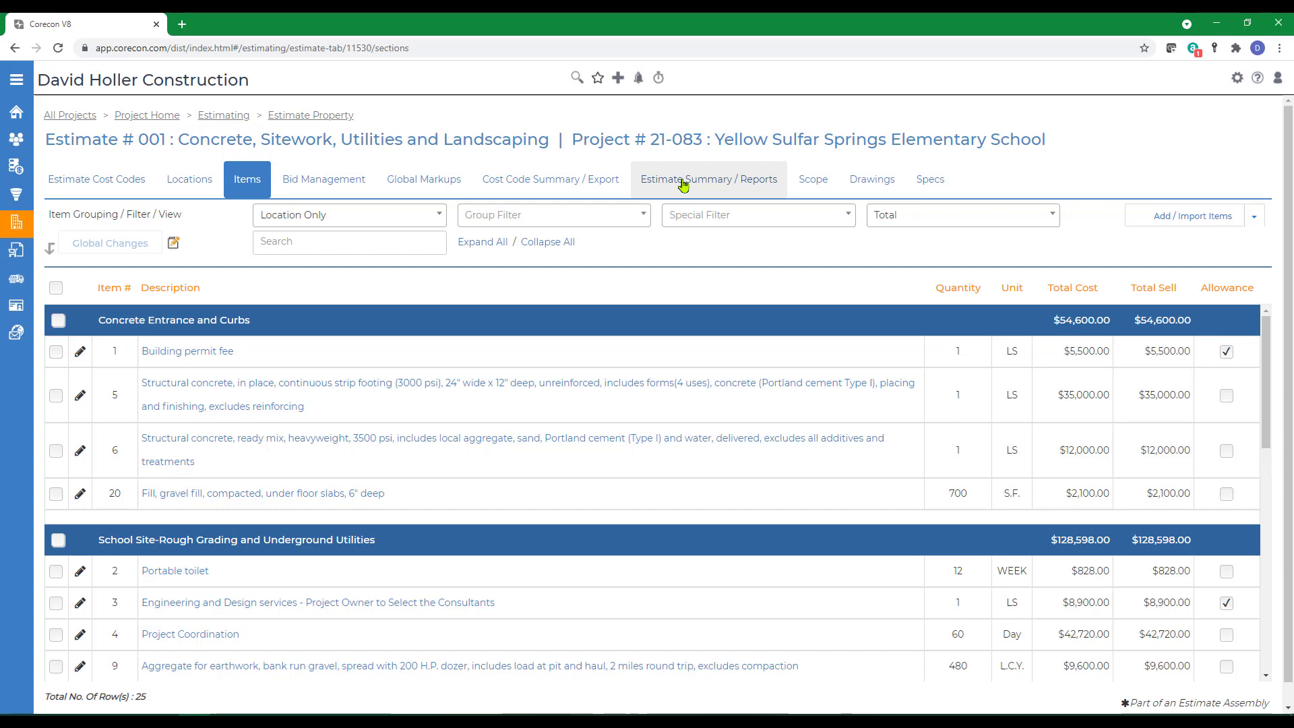
# Print the estimate proposal to PDF using Location and Cost Code format and the Default with Item Pricing template.
pyautogui.click(683, 185)
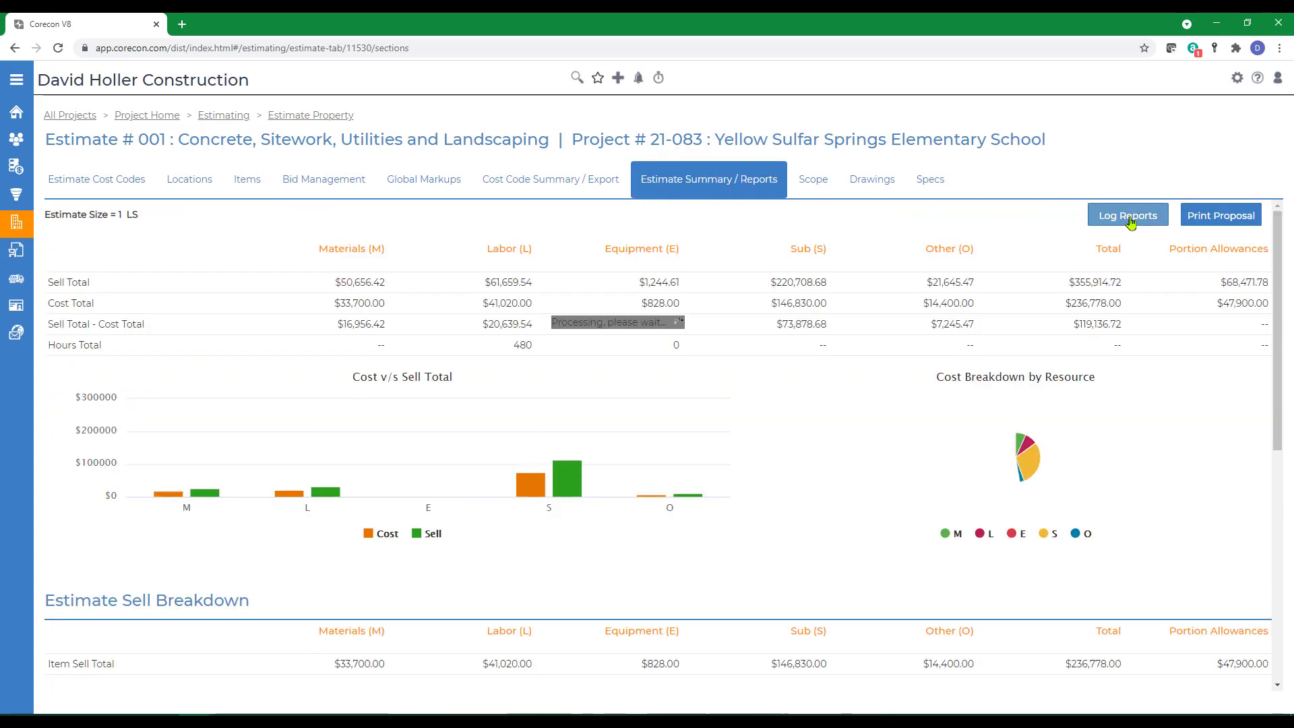
pyautogui.click(1218, 215)
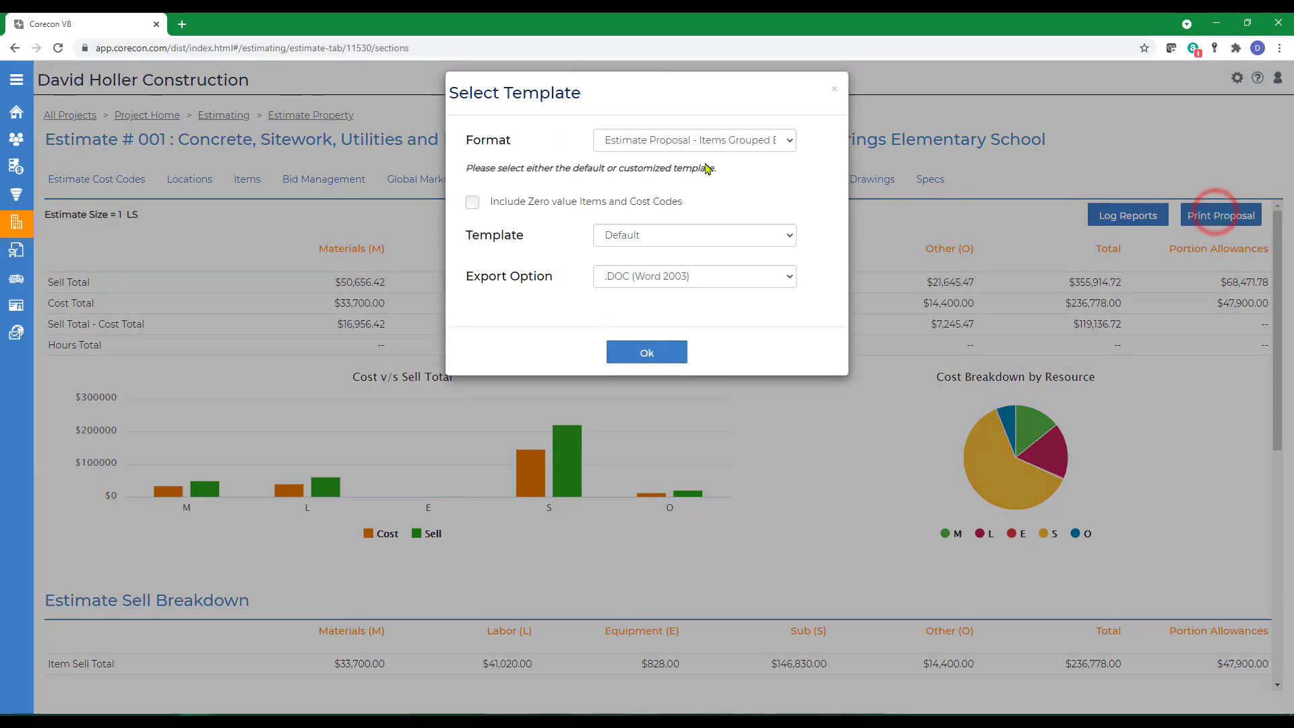
pyautogui.click(668, 139)
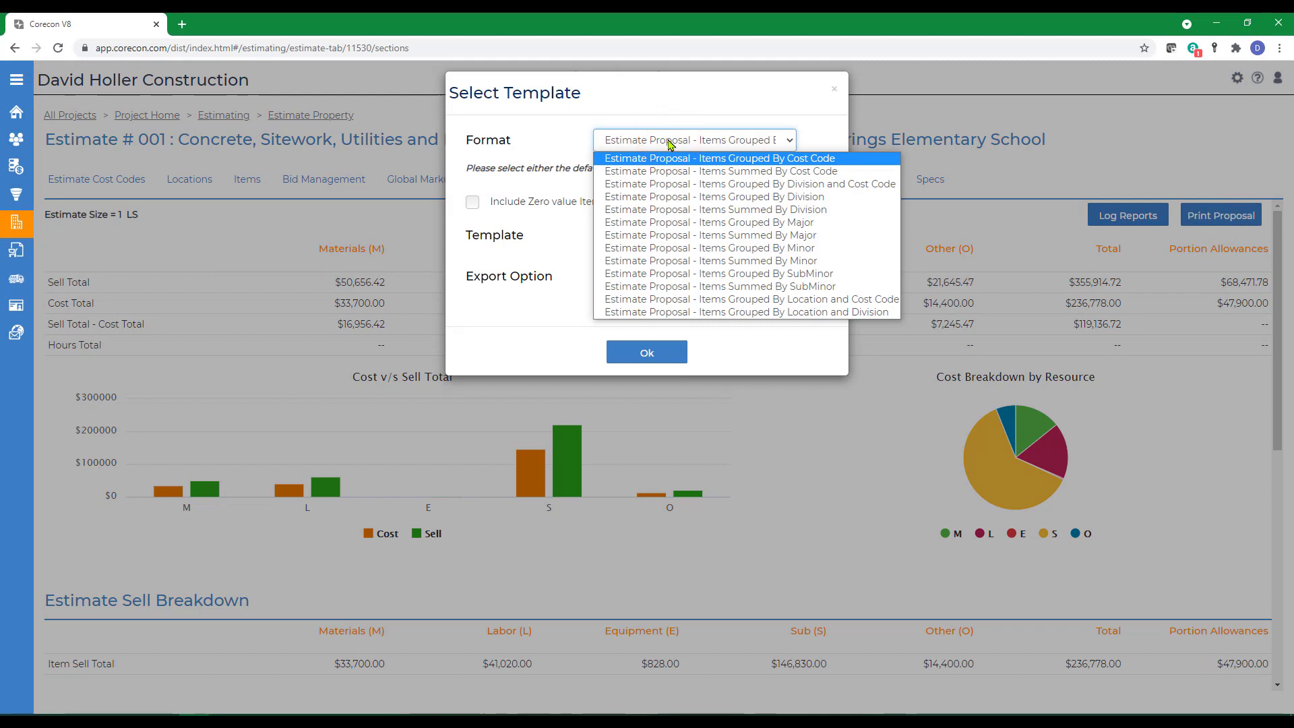
pyautogui.click(672, 140)
pyautogui.click(675, 139)
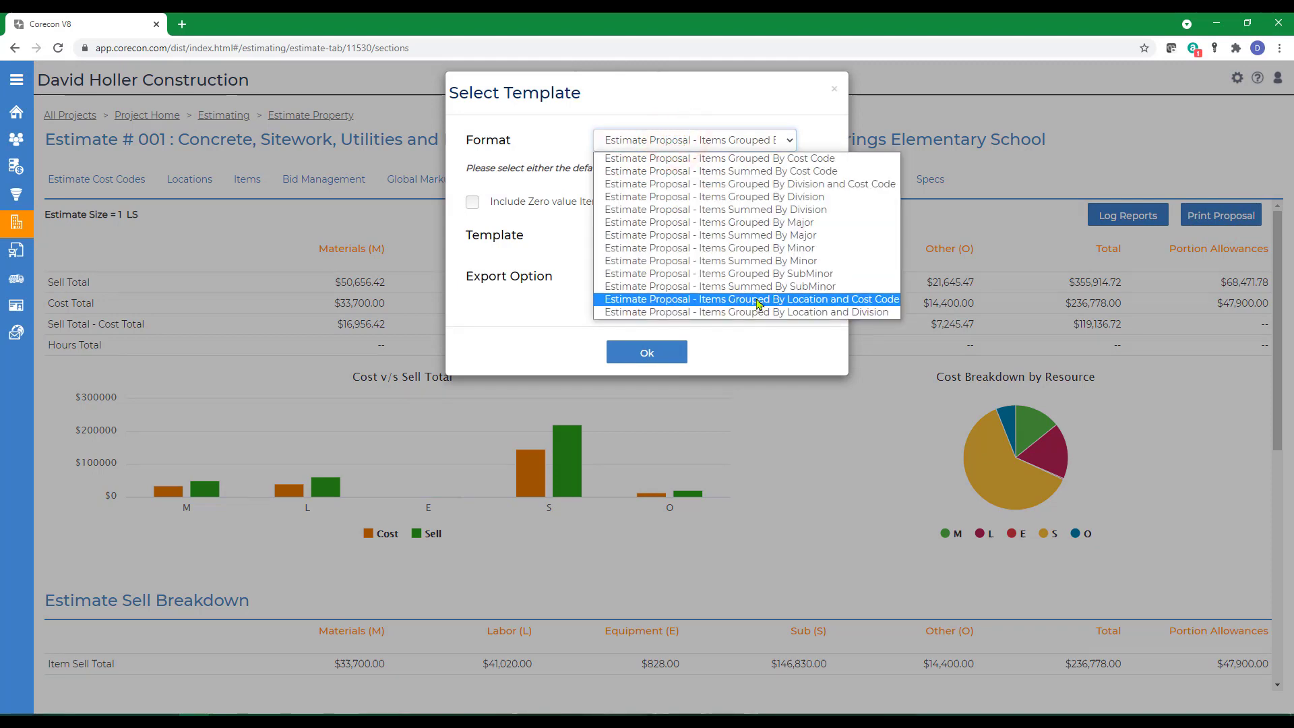
pyautogui.click(760, 300)
pyautogui.click(637, 236)
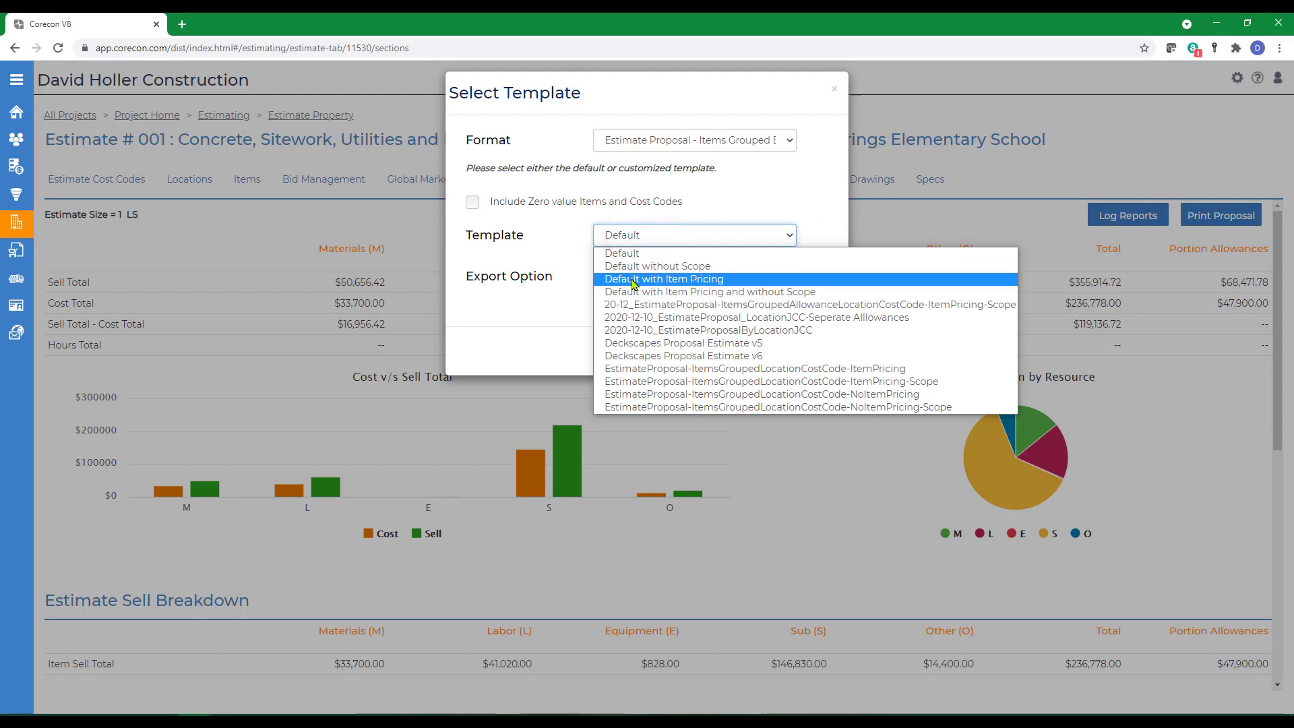
pyautogui.click(662, 278)
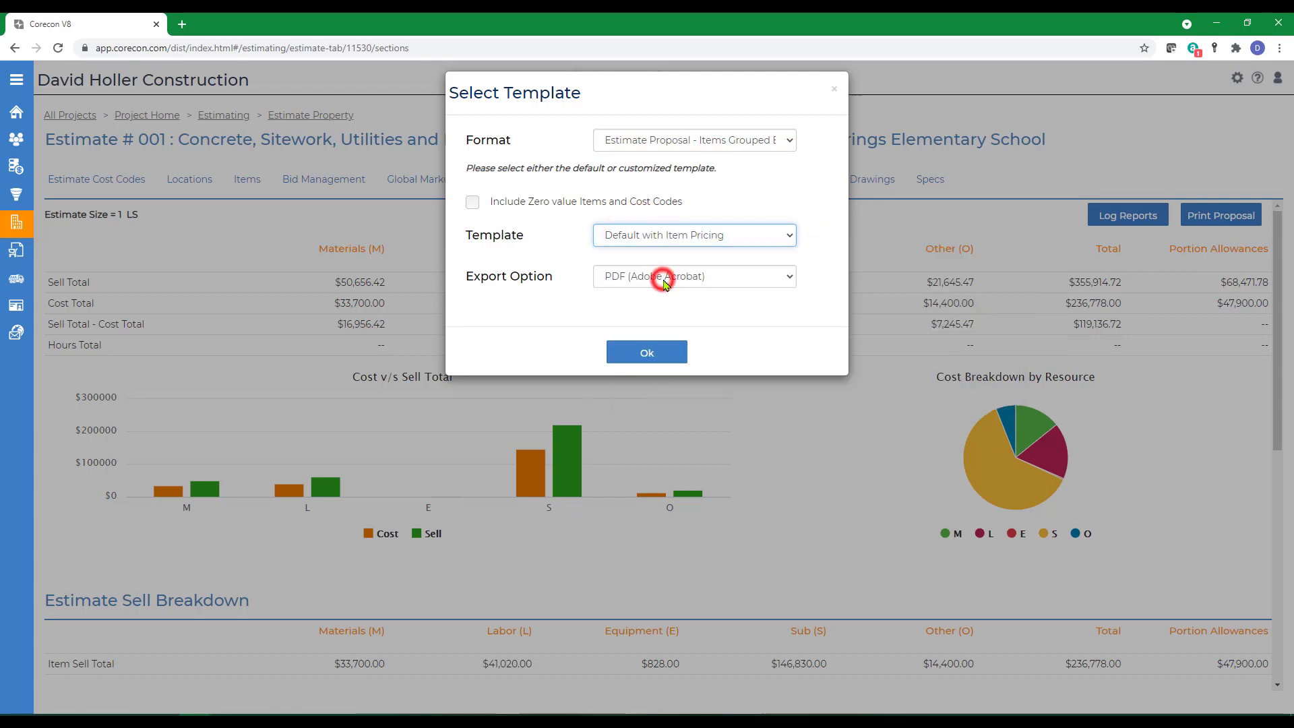
pyautogui.click(660, 354)
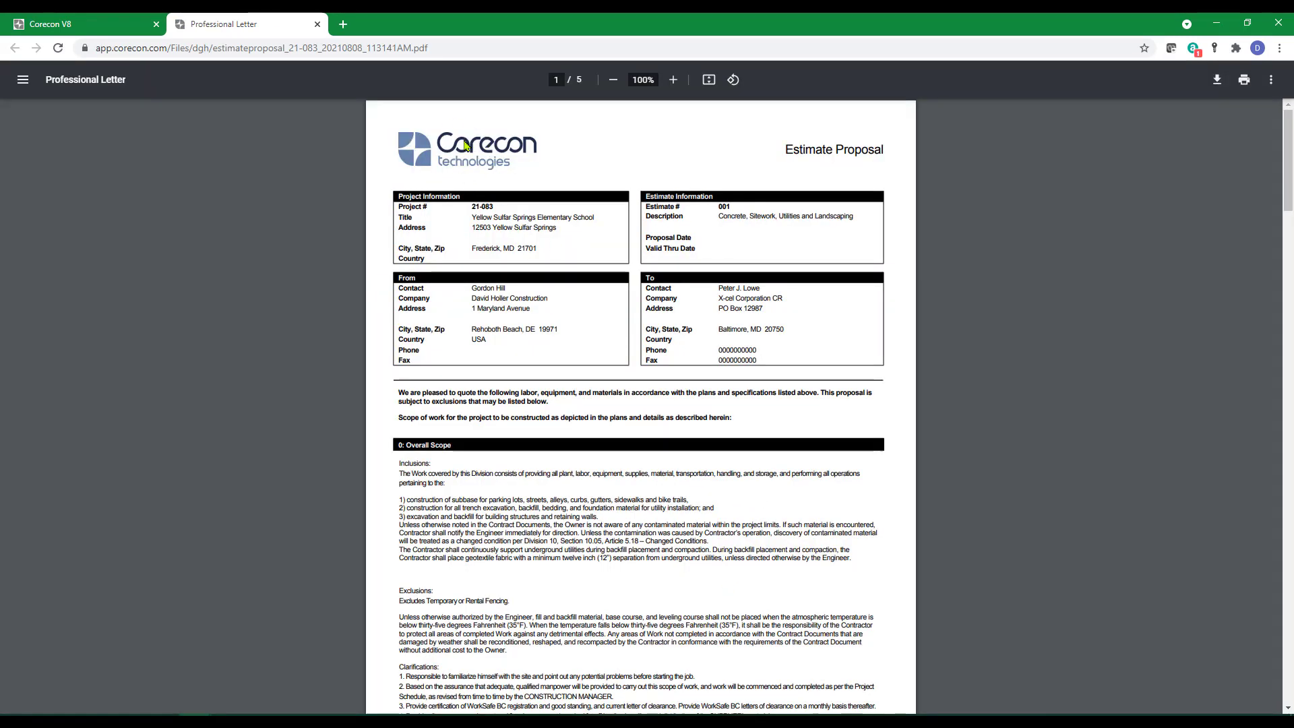
# Read through the five-page proposal PDF to the $355,914.72 Estimate Total, then close it.
pyautogui.scroll(-2, 663, 526)
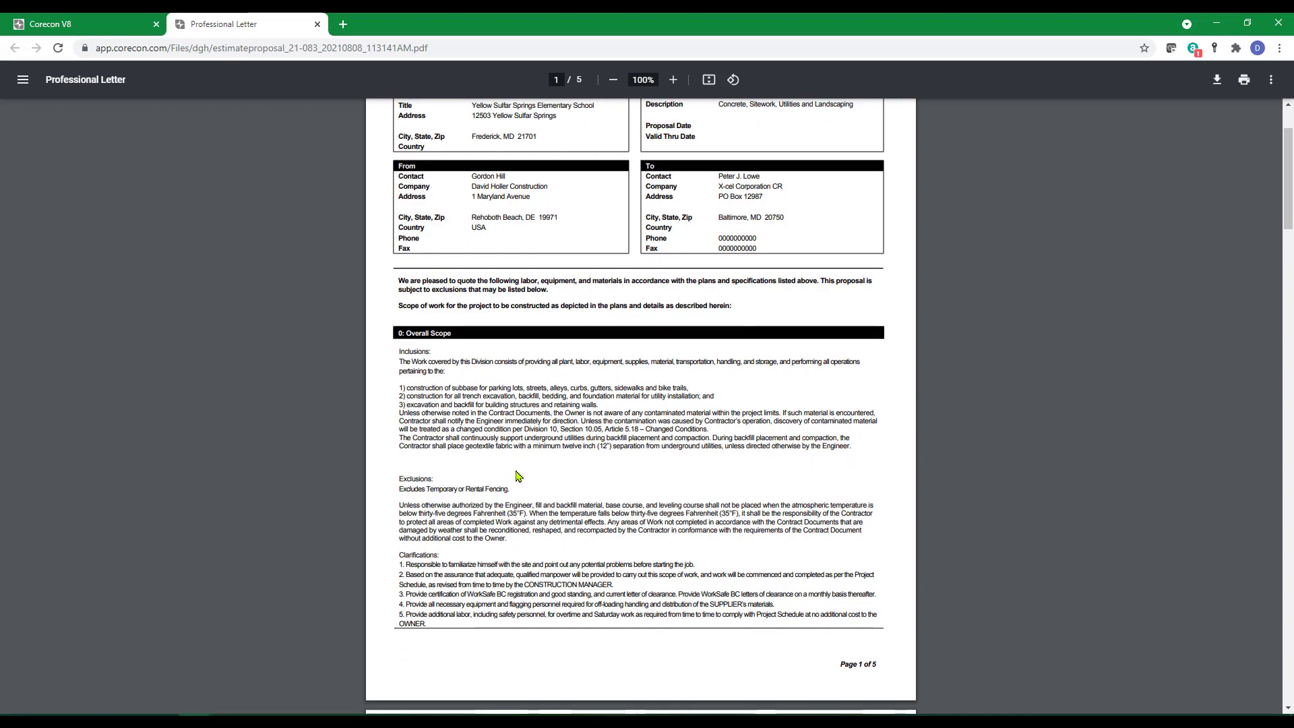
pyautogui.scroll(-8, 635, 605)
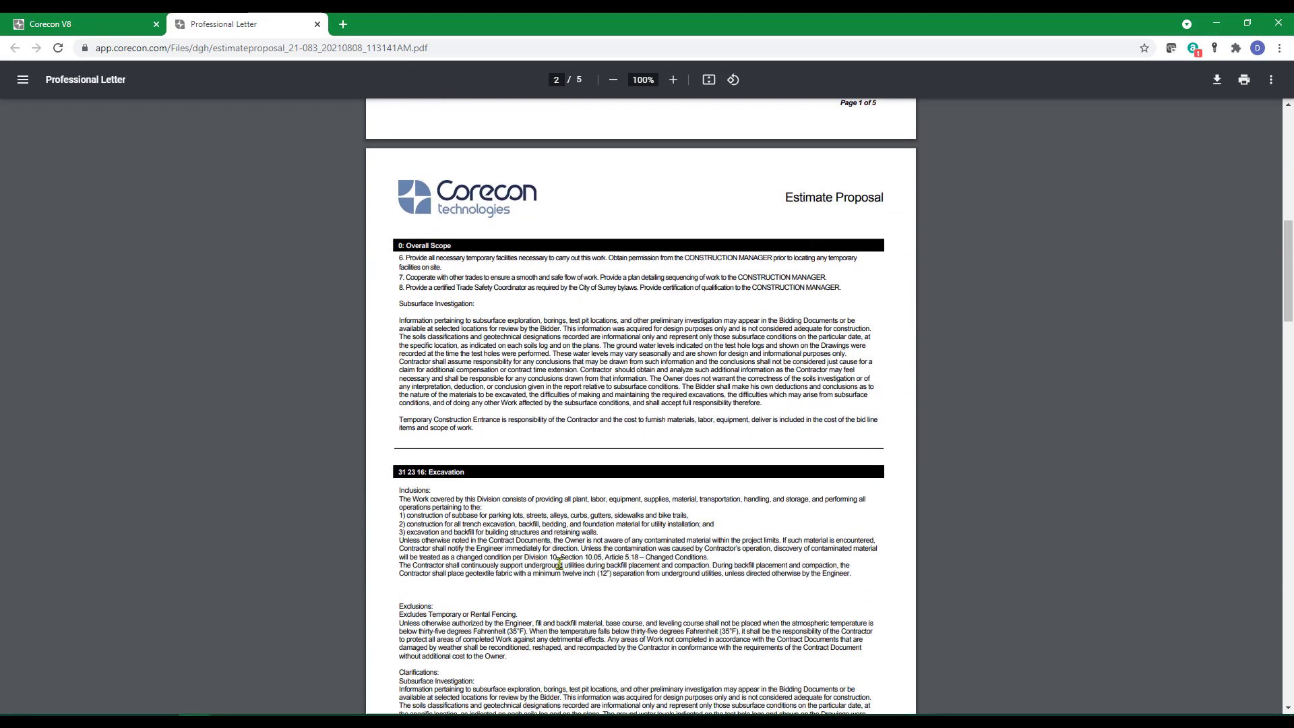
pyautogui.scroll(-5, 559, 563)
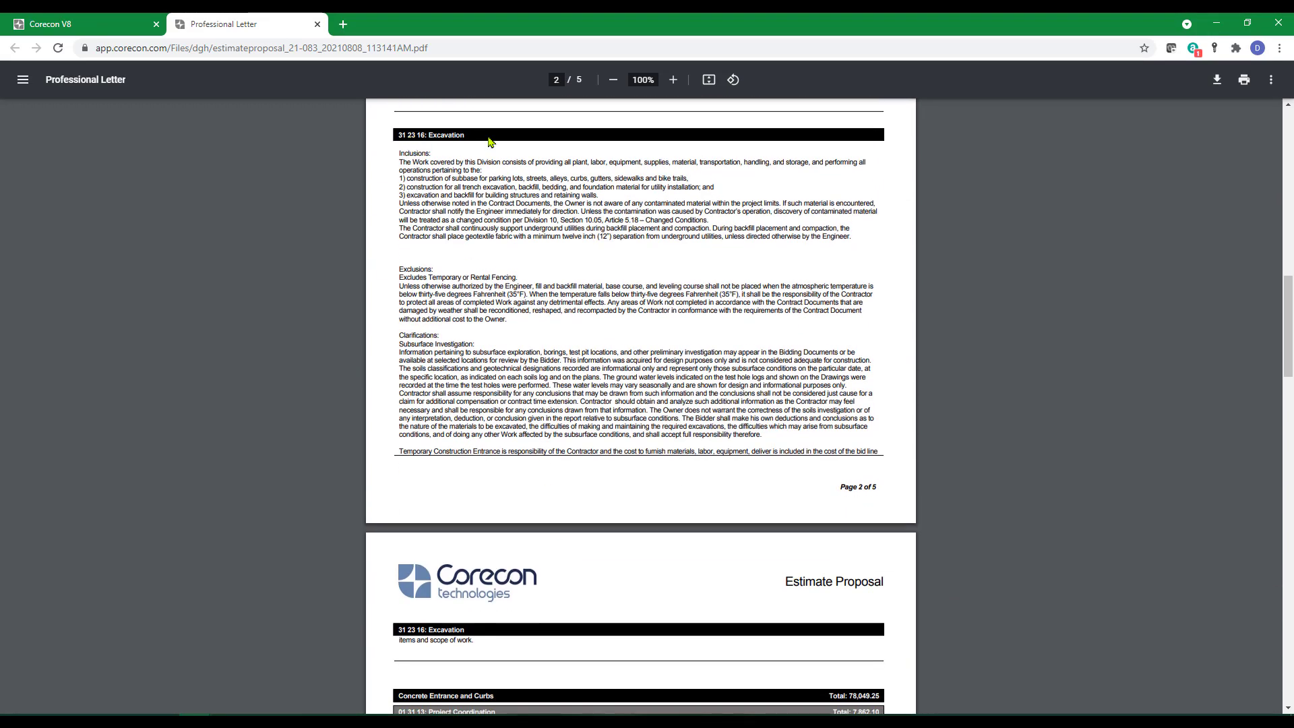
pyautogui.scroll(-7, 643, 379)
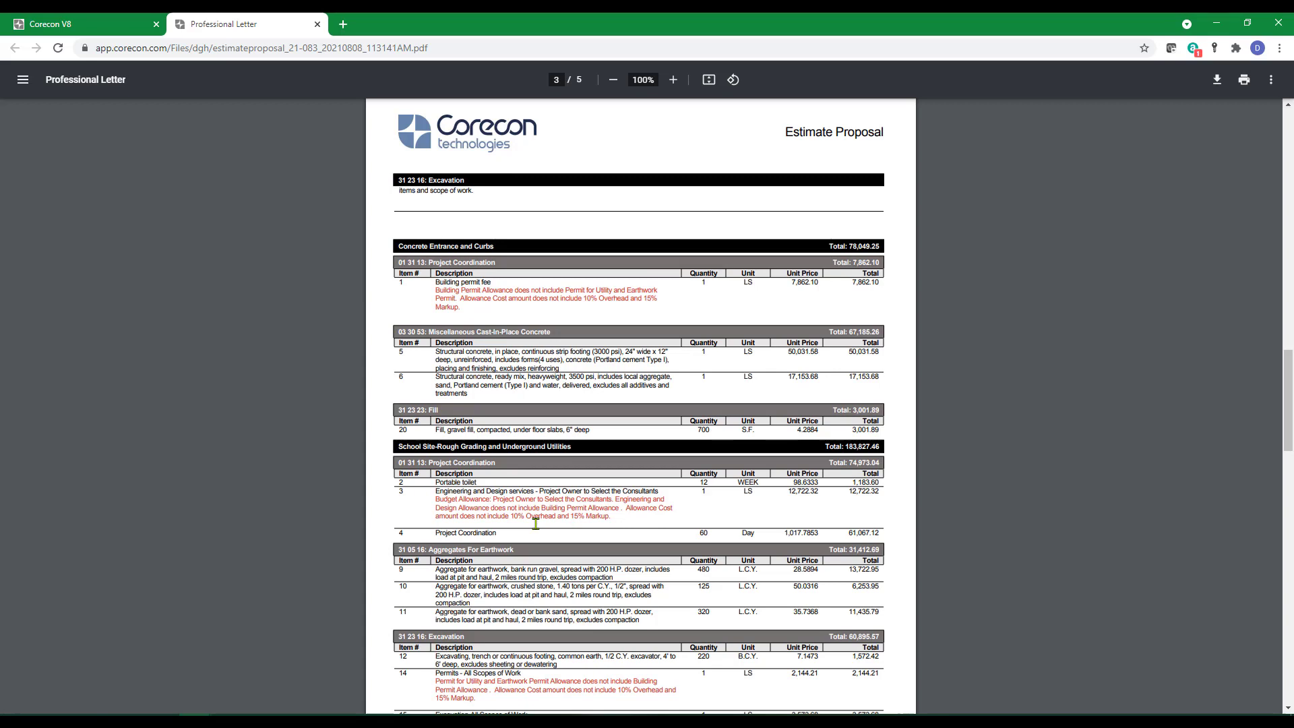
pyautogui.scroll(1, 527, 221)
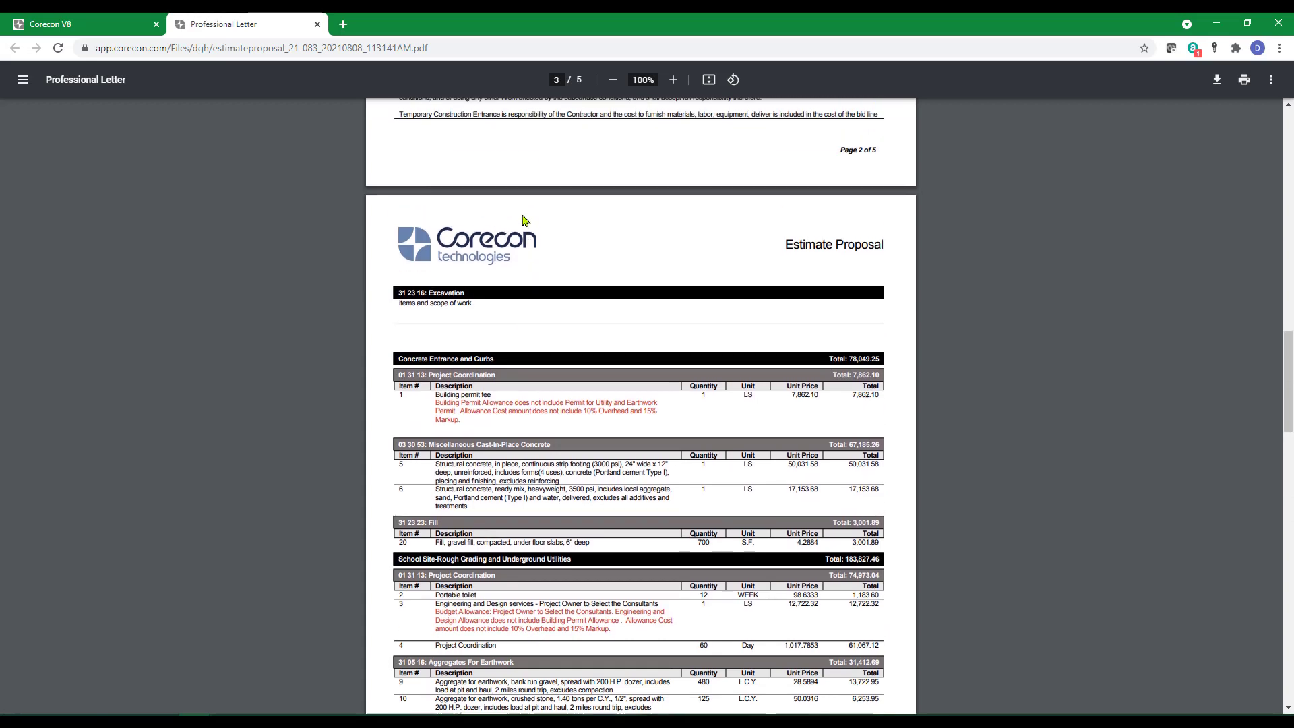
pyautogui.scroll(-1, 527, 221)
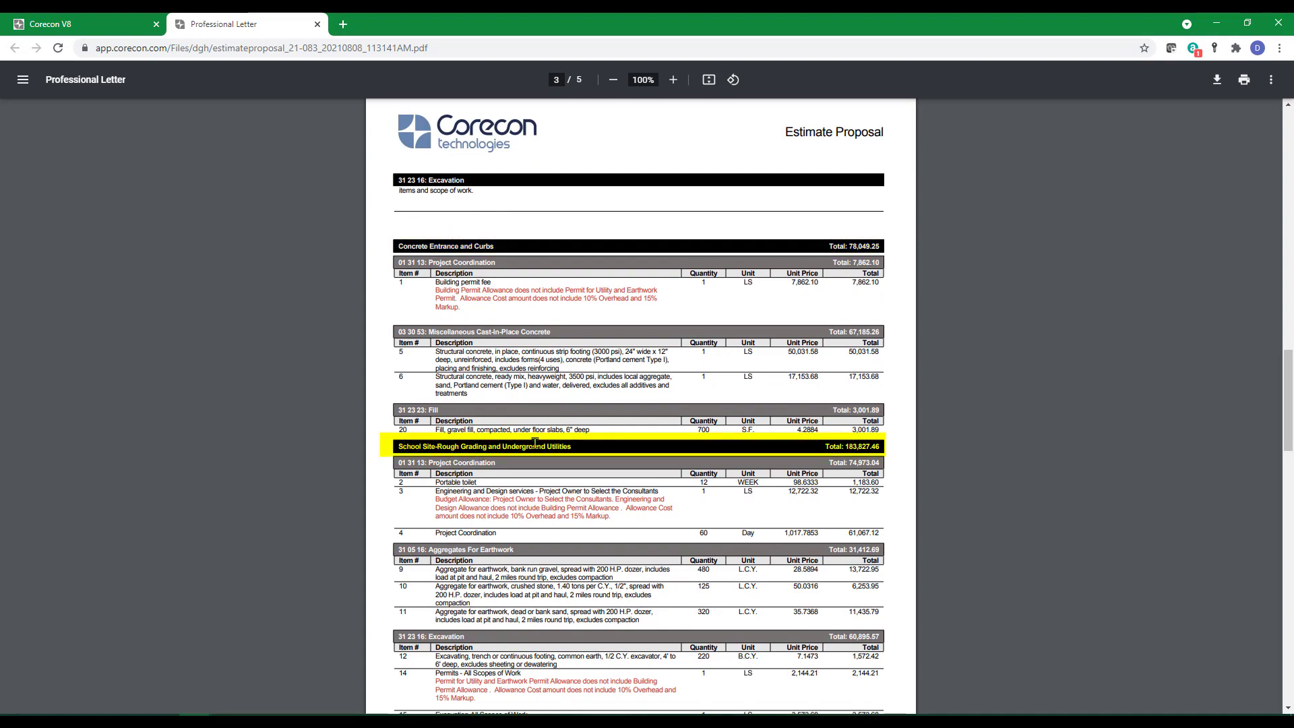
pyautogui.scroll(-10, 584, 451)
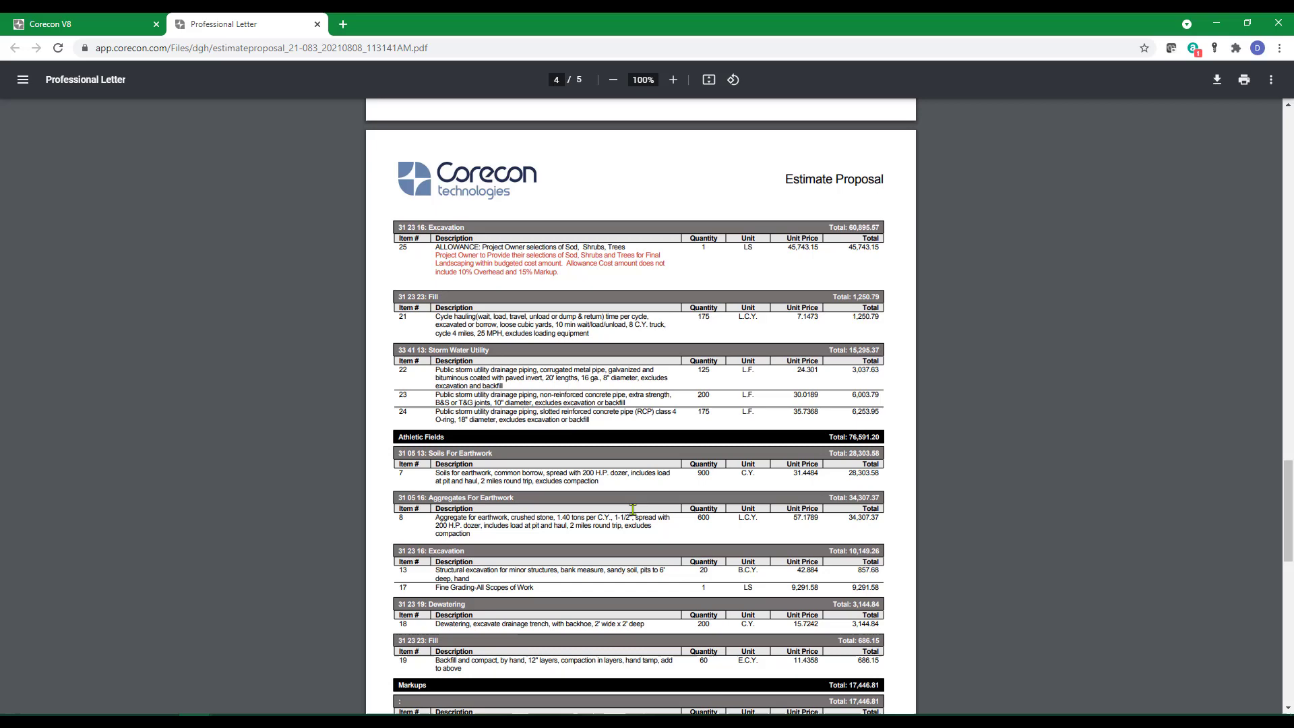
pyautogui.scroll(-3, 545, 488)
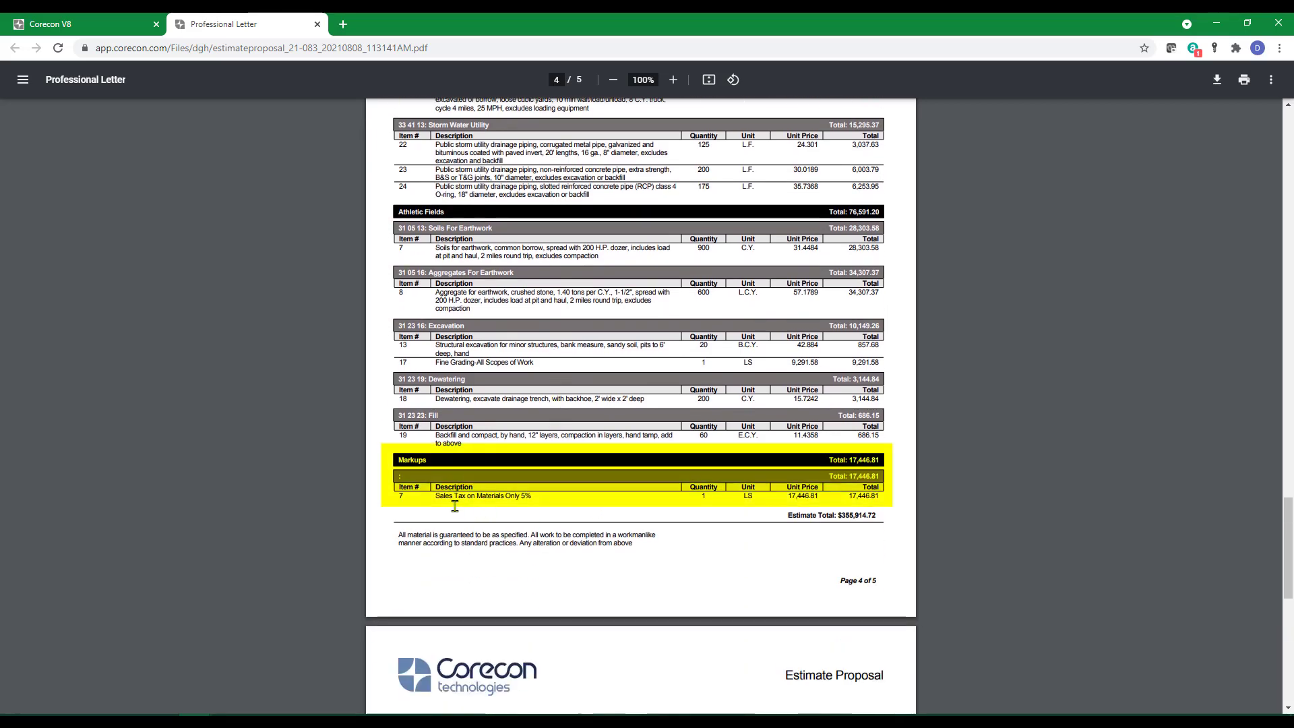
pyautogui.scroll(-6, 685, 564)
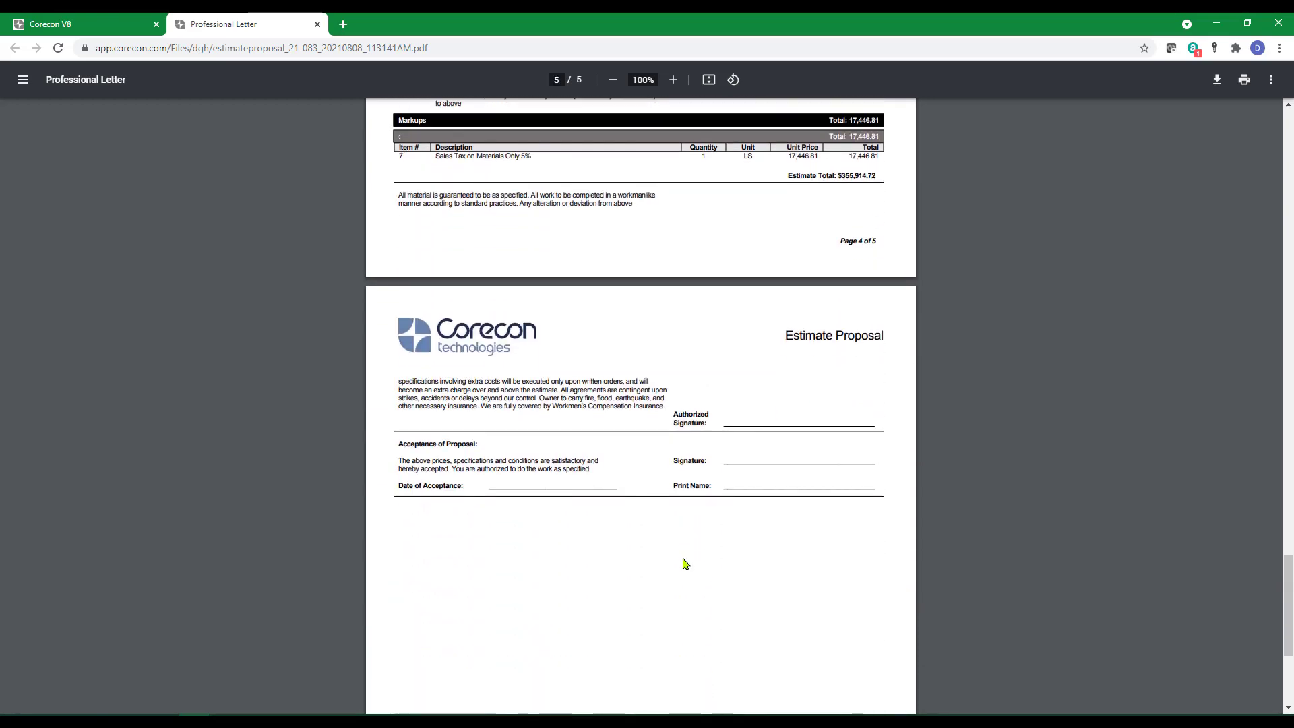
pyautogui.scroll(-3, 685, 563)
pyautogui.click(317, 24)
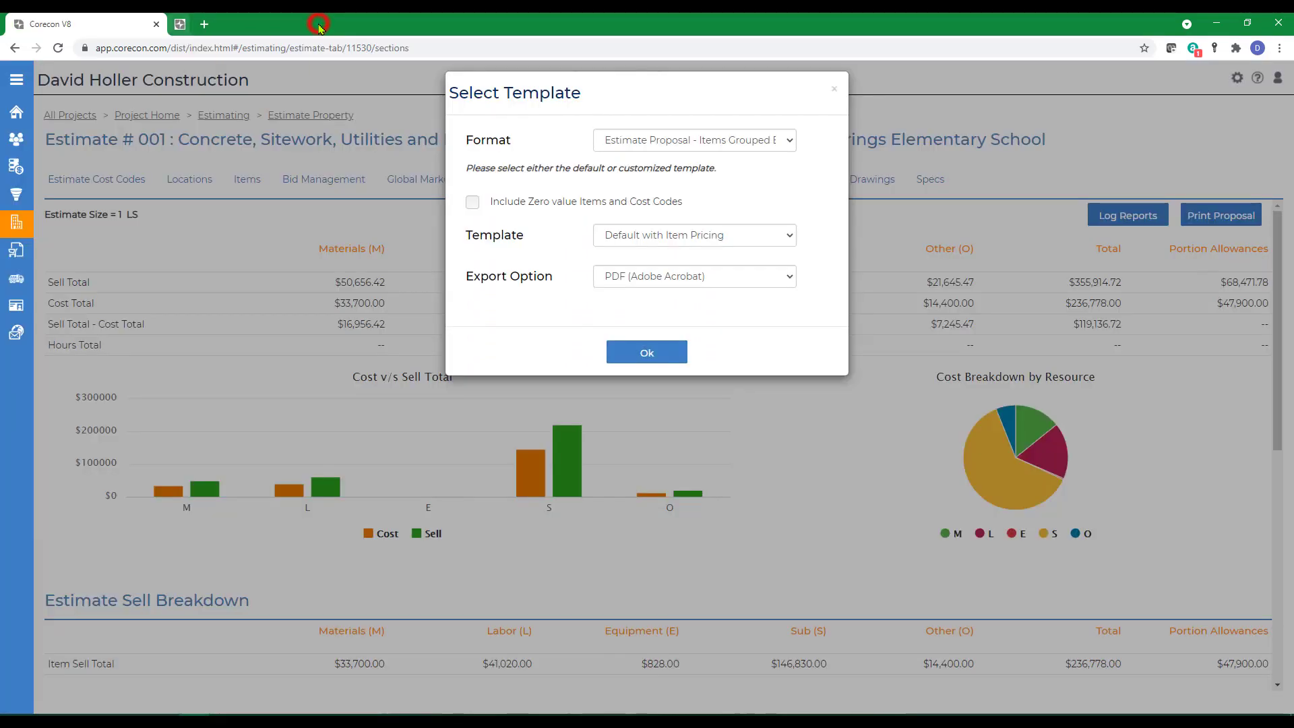
# Close the template dialog and pick project 21-083 from the All Projects quick-select list.
pyautogui.click(836, 92)
pyautogui.moveTo(23, 226)
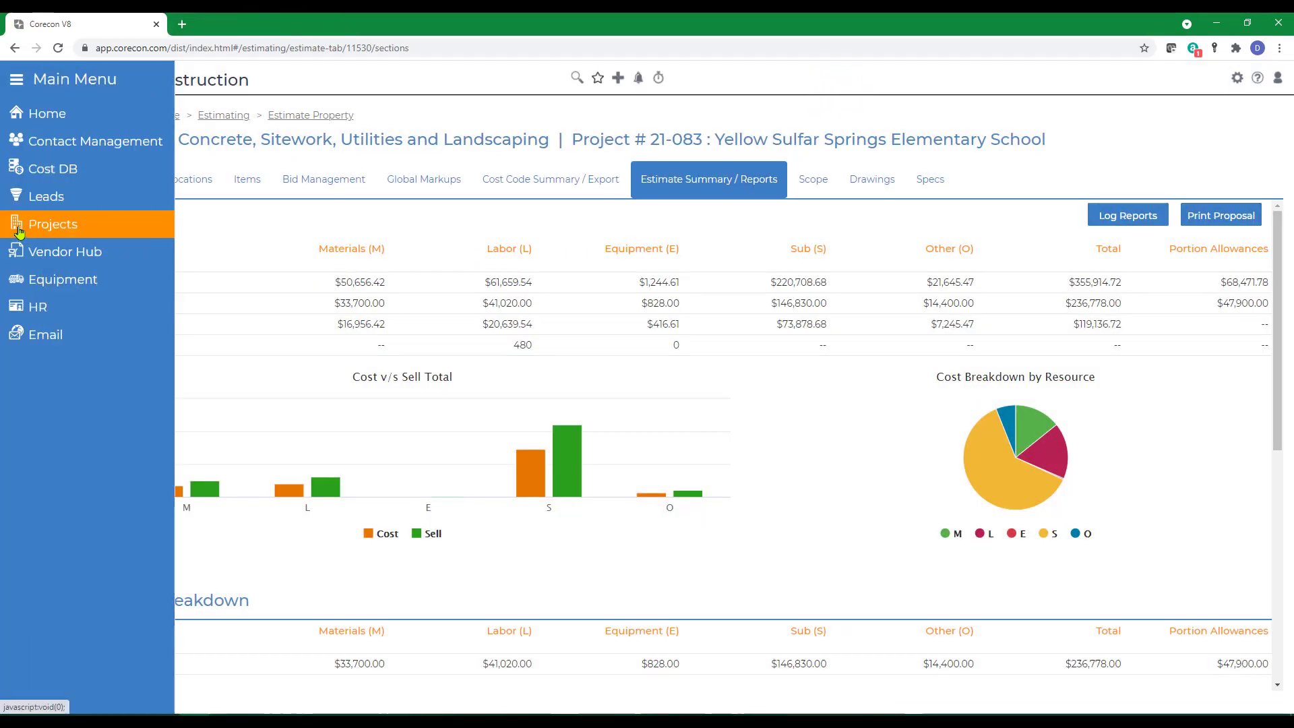
pyautogui.click(20, 224)
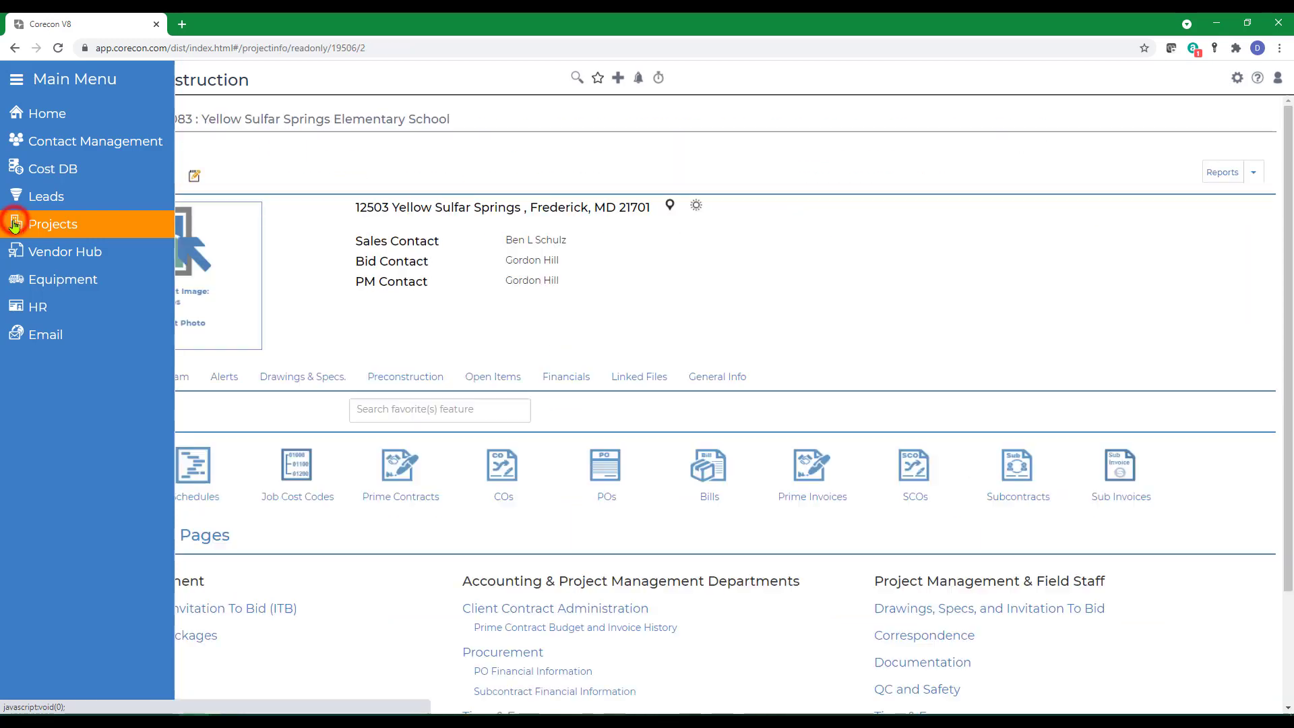
pyautogui.click(62, 153)
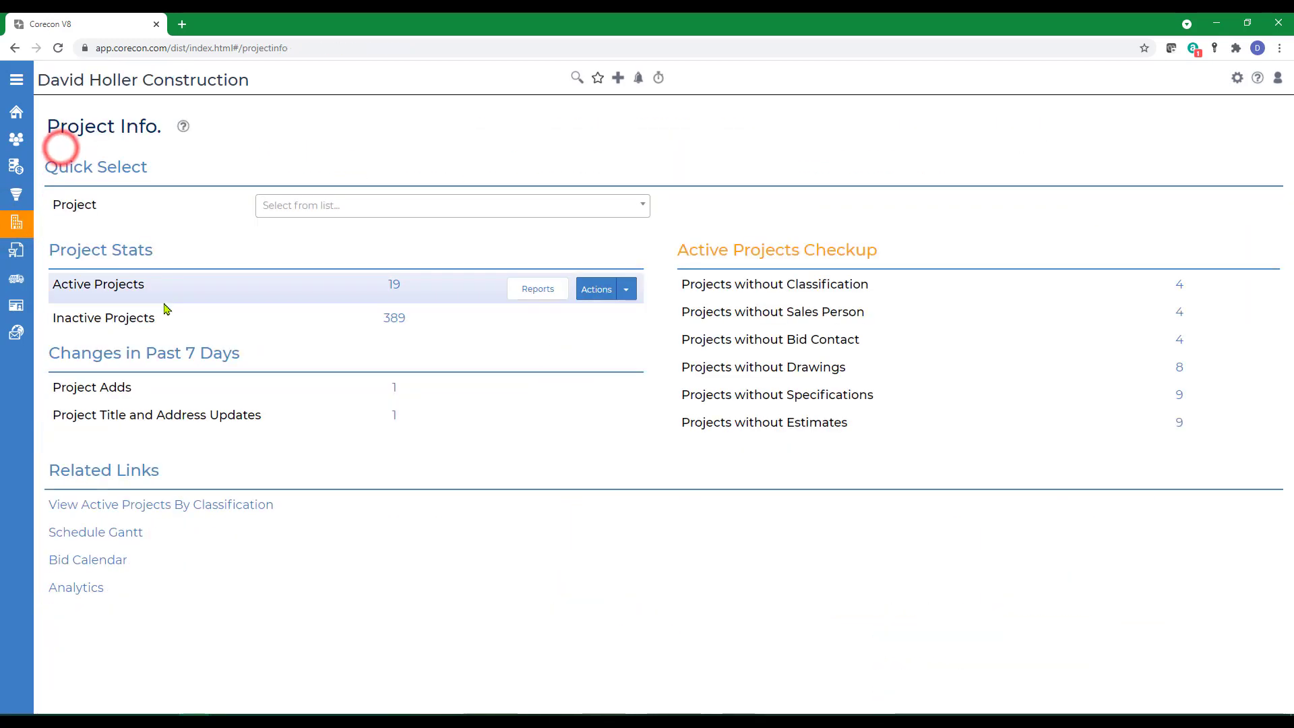
pyautogui.click(627, 290)
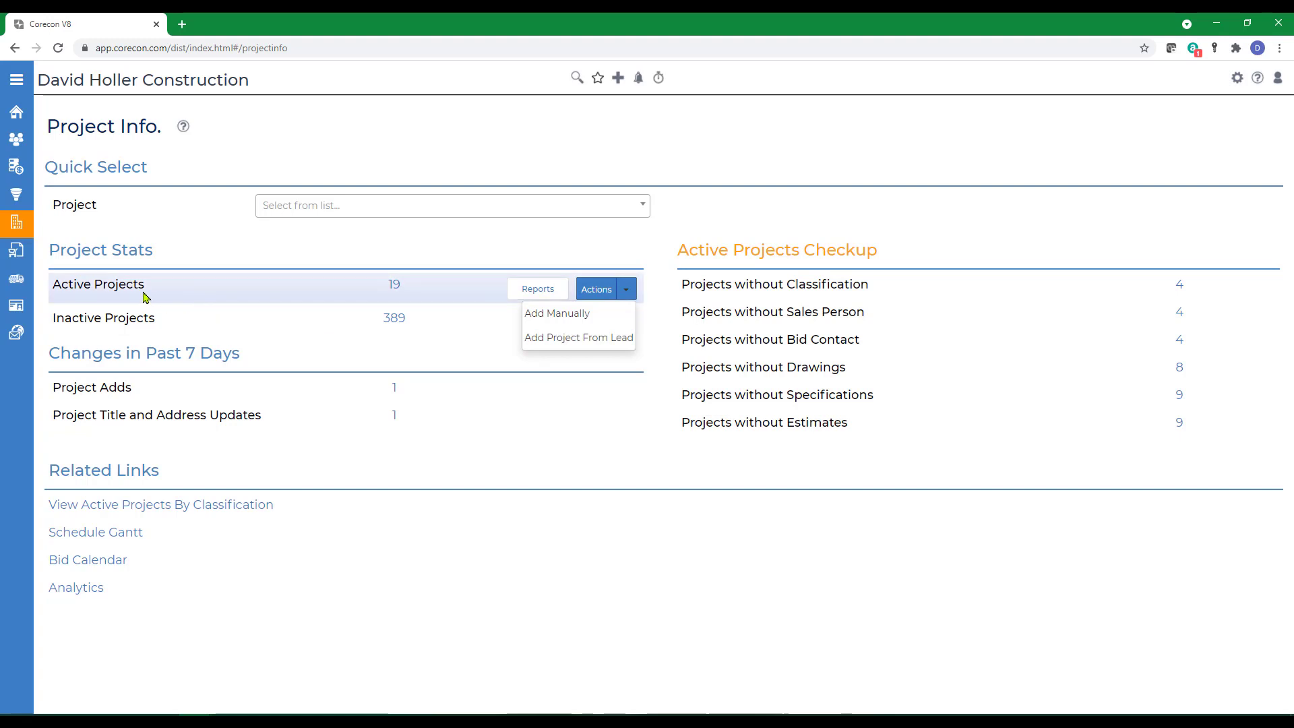
pyautogui.click(279, 213)
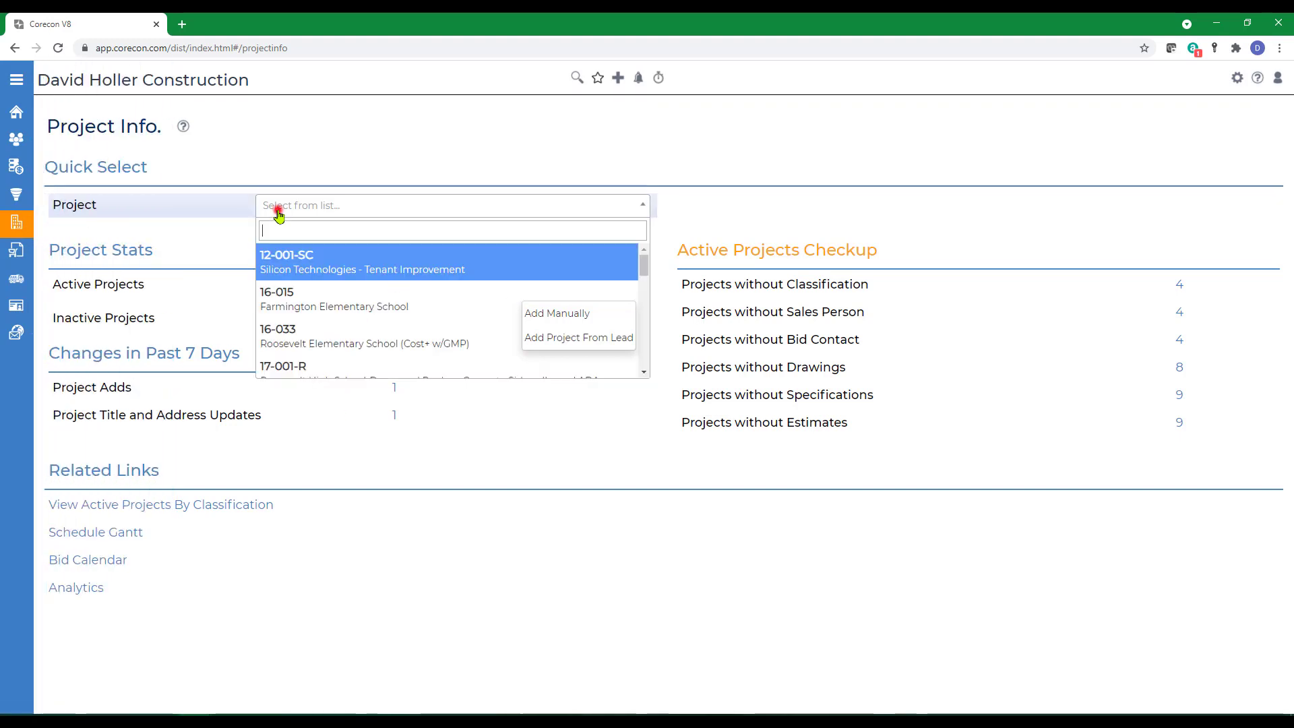
pyautogui.write('083')
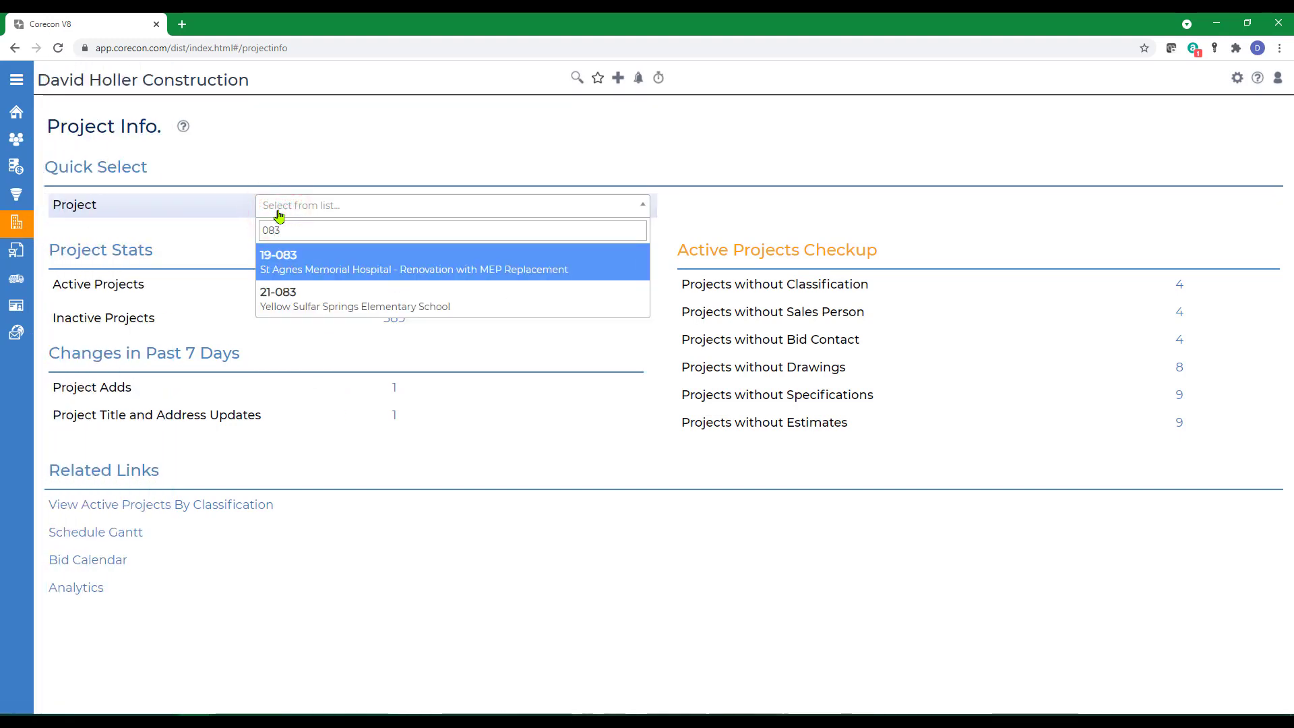
pyautogui.click(290, 300)
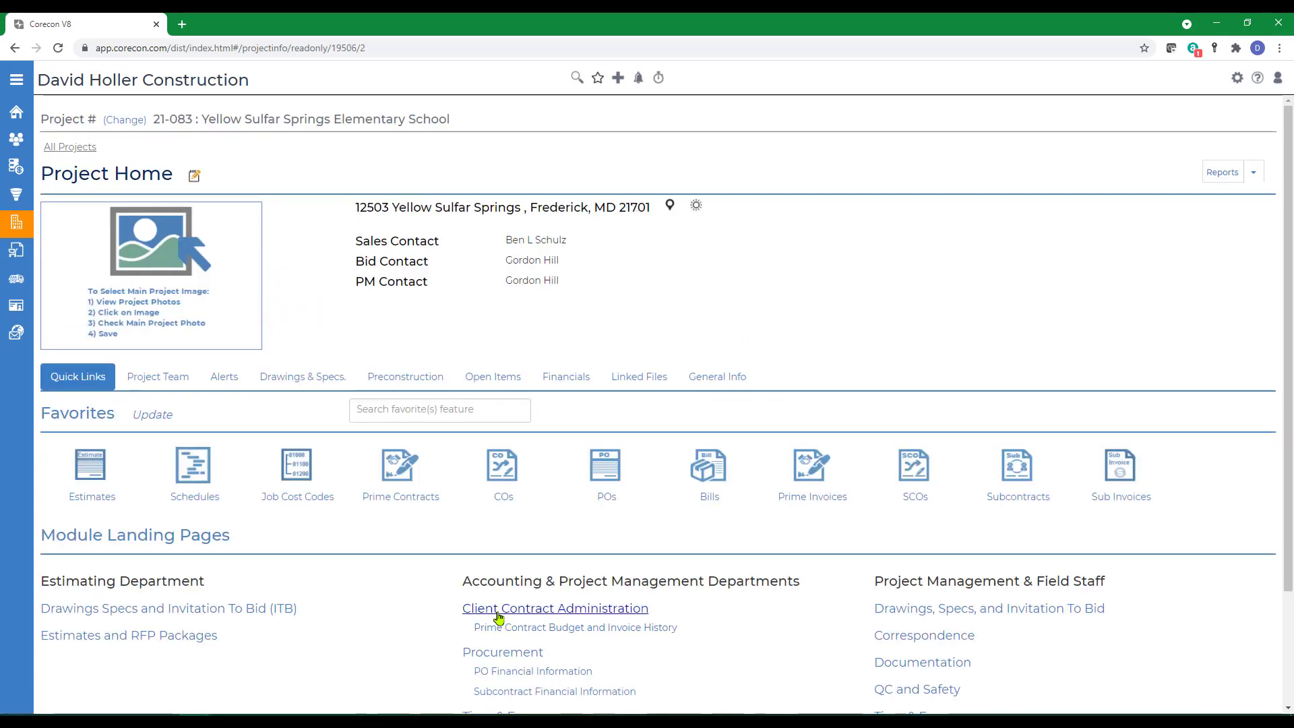
# Start the Client Contract Administration wizard with customer X-cel Corporation CR and its contact.
pyautogui.click(556, 614)
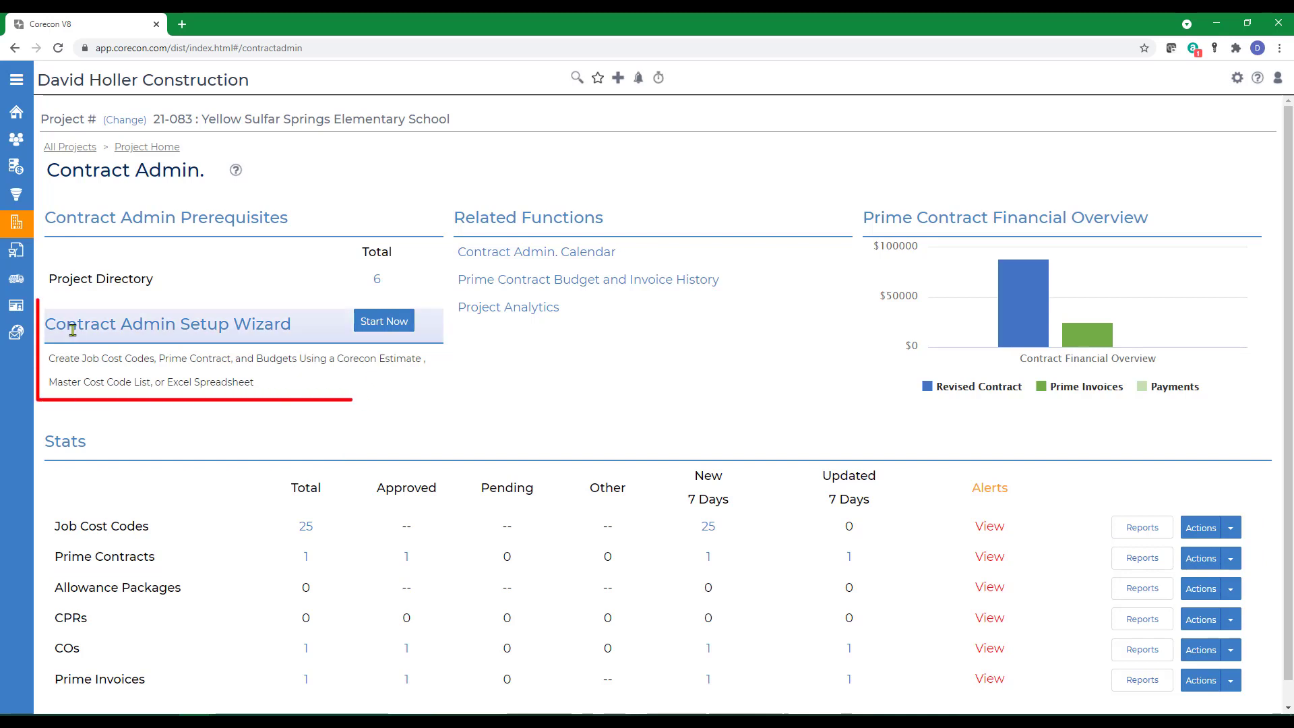
pyautogui.click(384, 321)
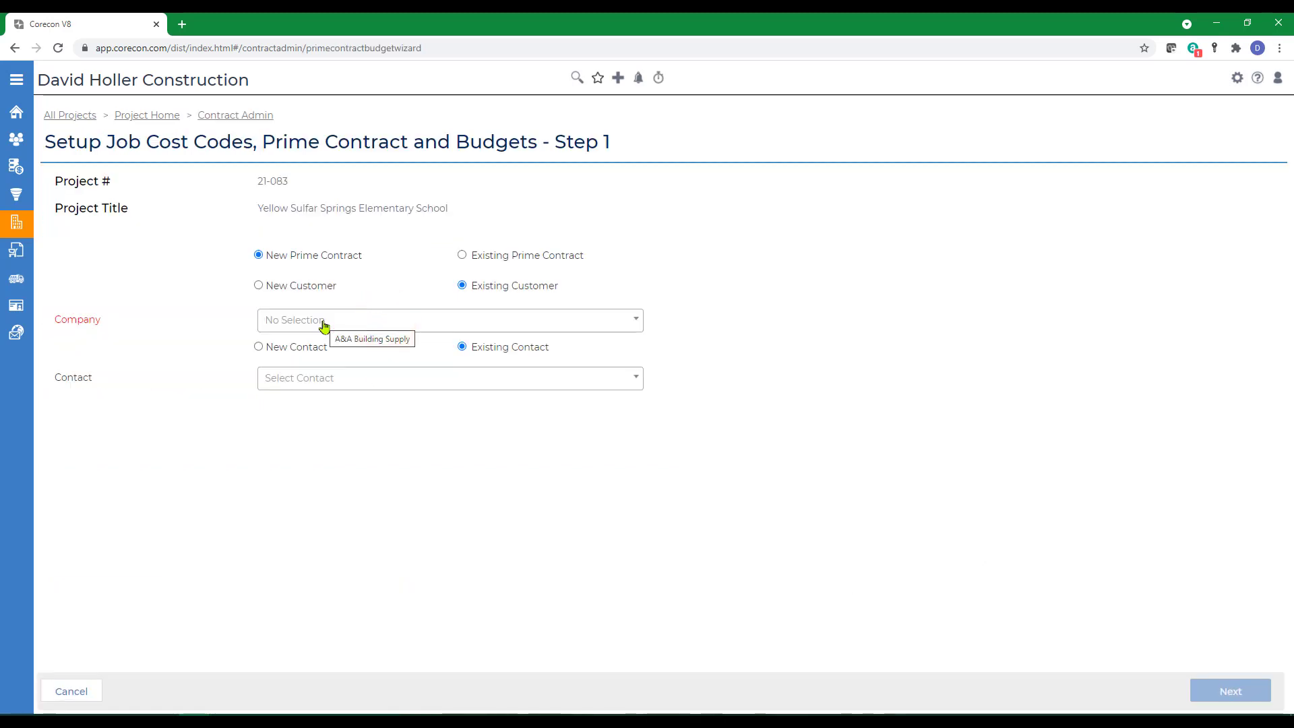
pyautogui.click(321, 324)
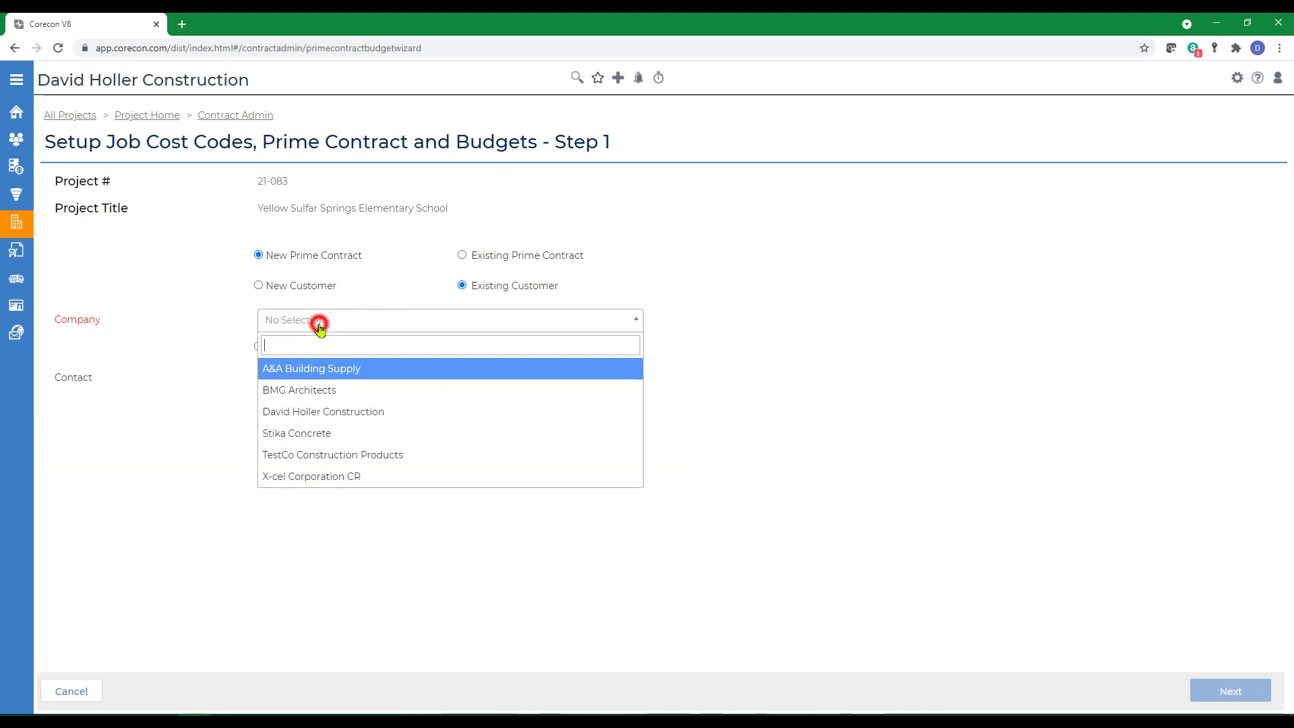
pyautogui.click(307, 487)
pyautogui.click(323, 380)
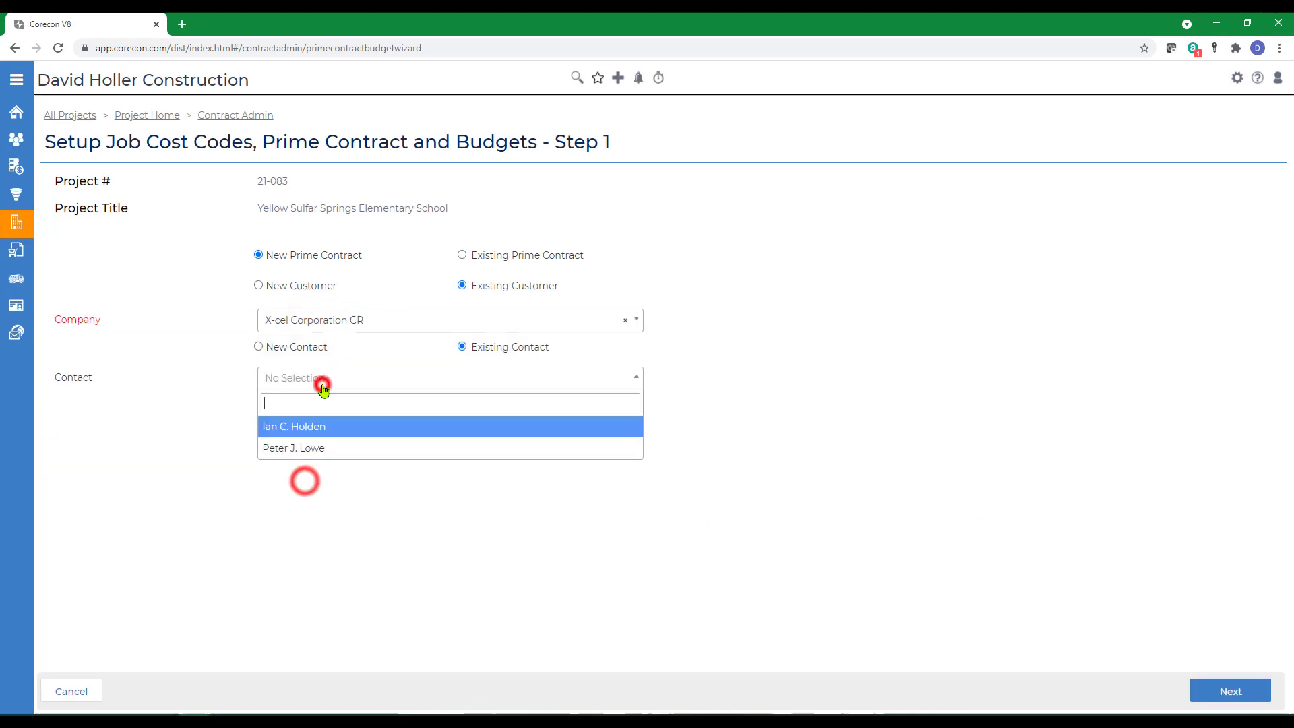
pyautogui.click(299, 448)
pyautogui.click(1234, 697)
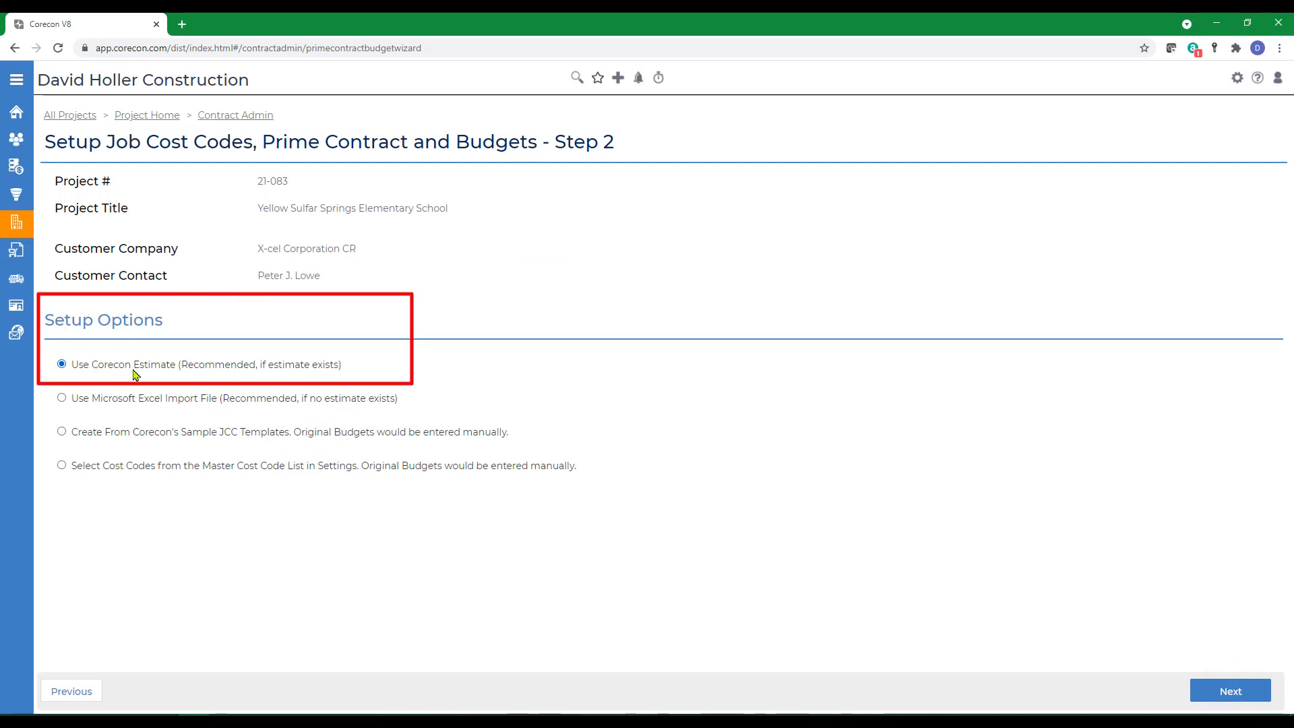
# Move to the prime contract information step and choose the contractor contact.
pyautogui.click(1240, 698)
pyautogui.click(349, 398)
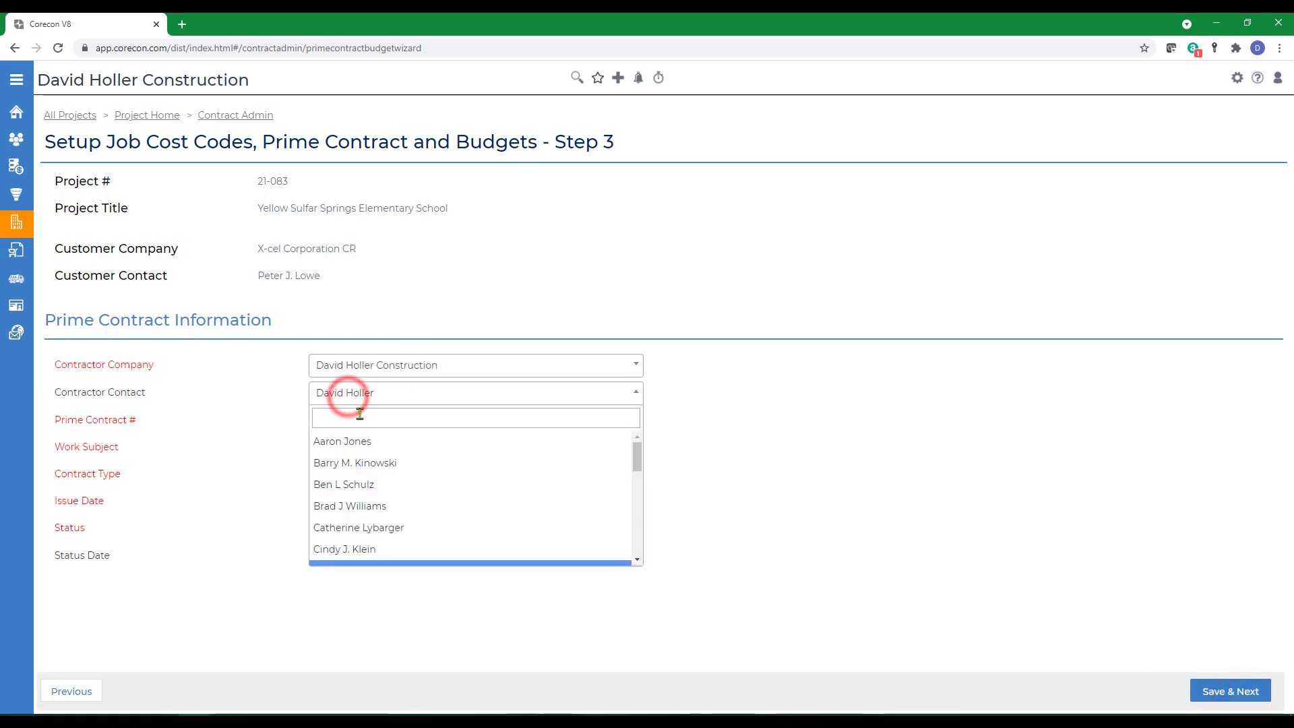
pyautogui.scroll(-2, 385, 465)
pyautogui.click(361, 523)
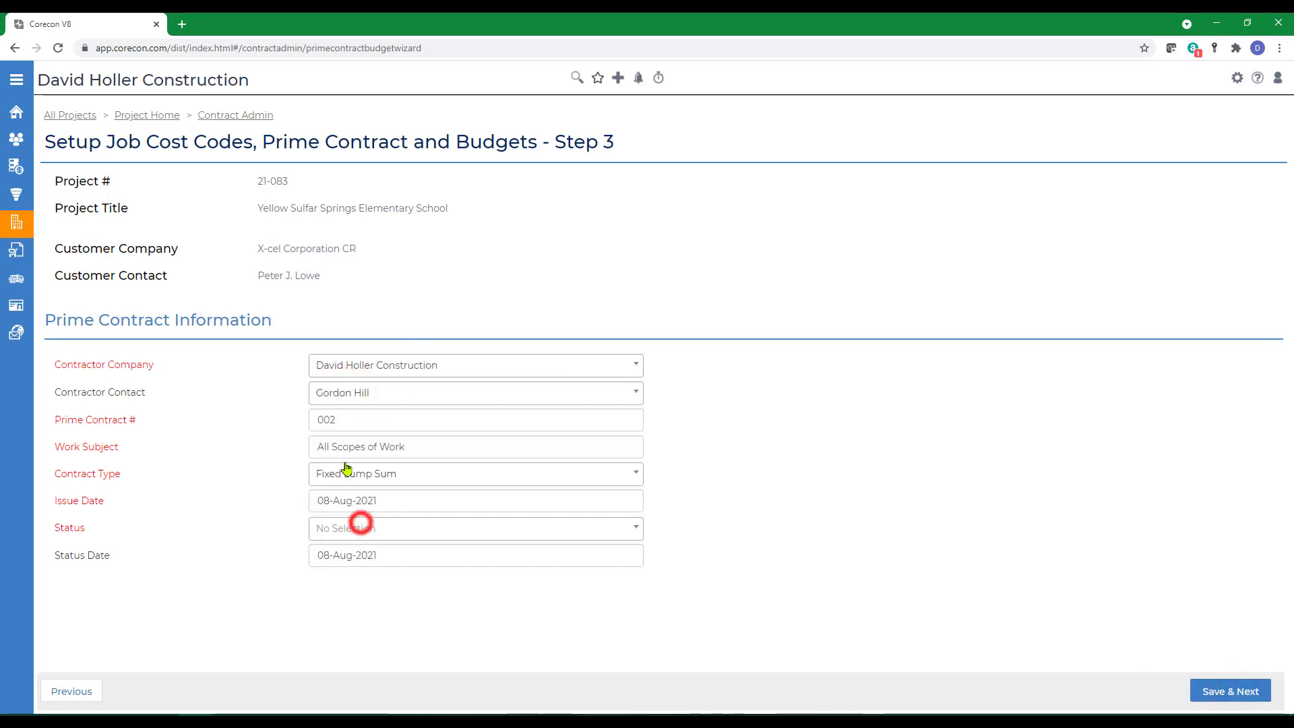
# Set the Work Subject to 'Concrete, Earthwork, Utilities, and Landscaping'.
pyautogui.click(435, 447)
pyautogui.write('Concrete Earthwork')
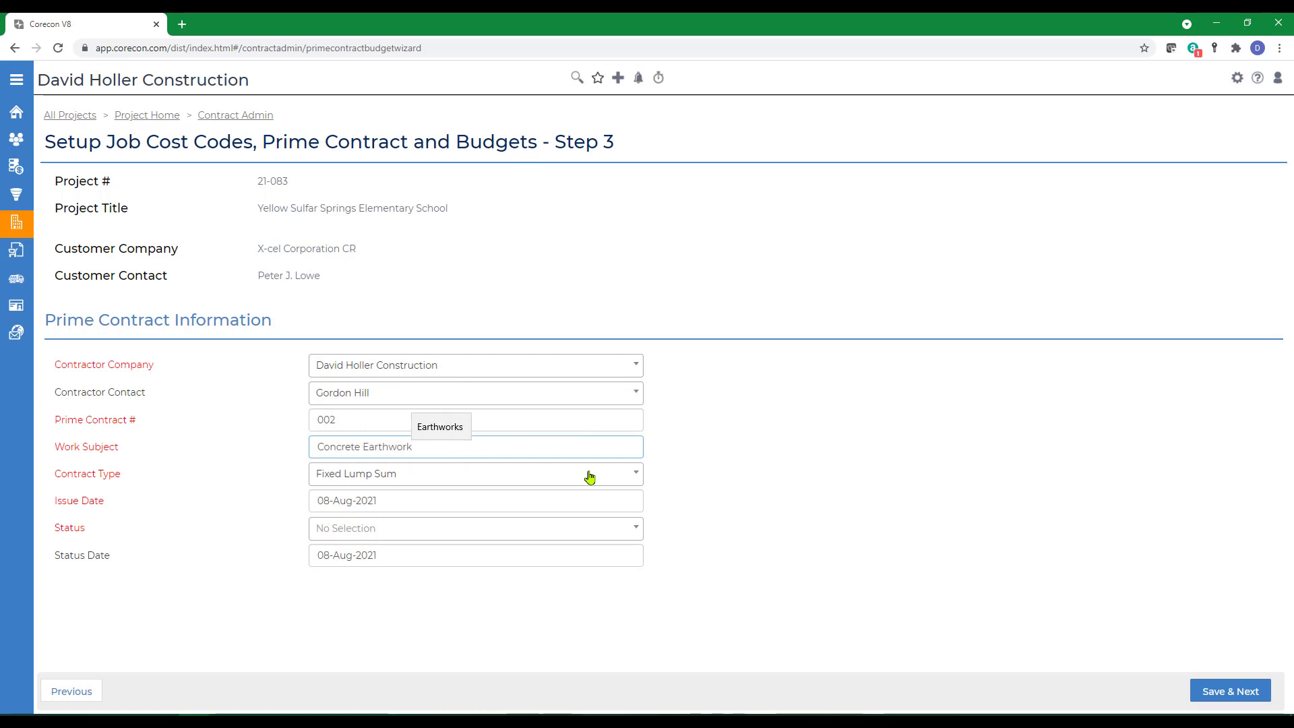
pyautogui.hotkey('ctrl', 'Left')
pyautogui.press('Left')
pyautogui.write(',')
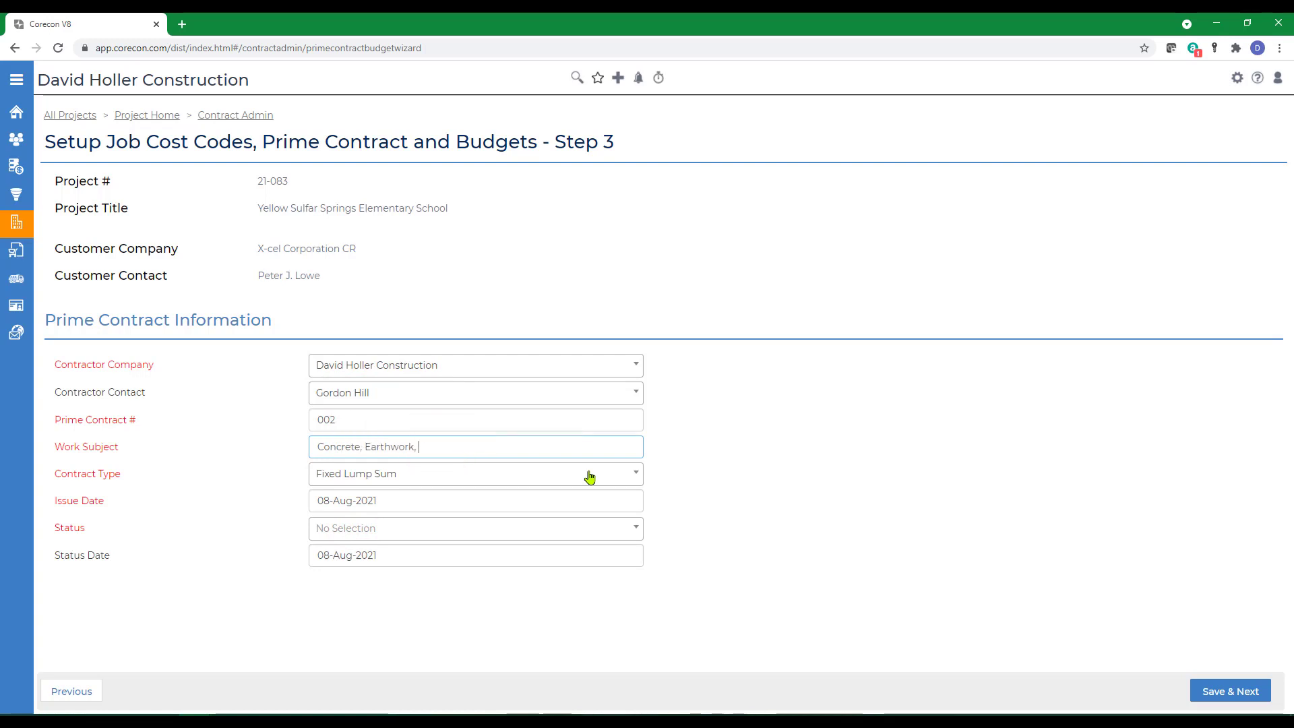
pyautogui.press('End')
pyautogui.write(', Utilities, and Landscaping')
# Keep Fixed Lump Sum, issue date 01-Jul-2021, status Approved dated 10-Jul-2021, and save.
pyautogui.click(591, 478)
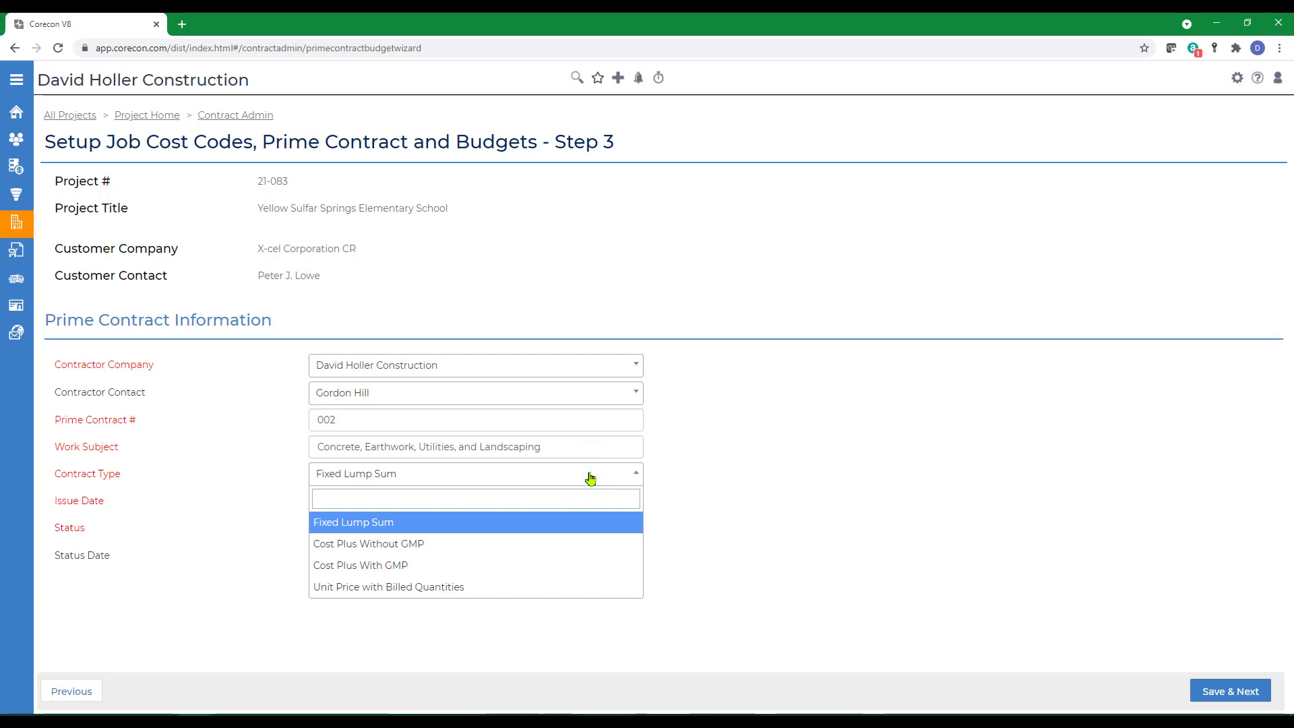
pyautogui.click(342, 523)
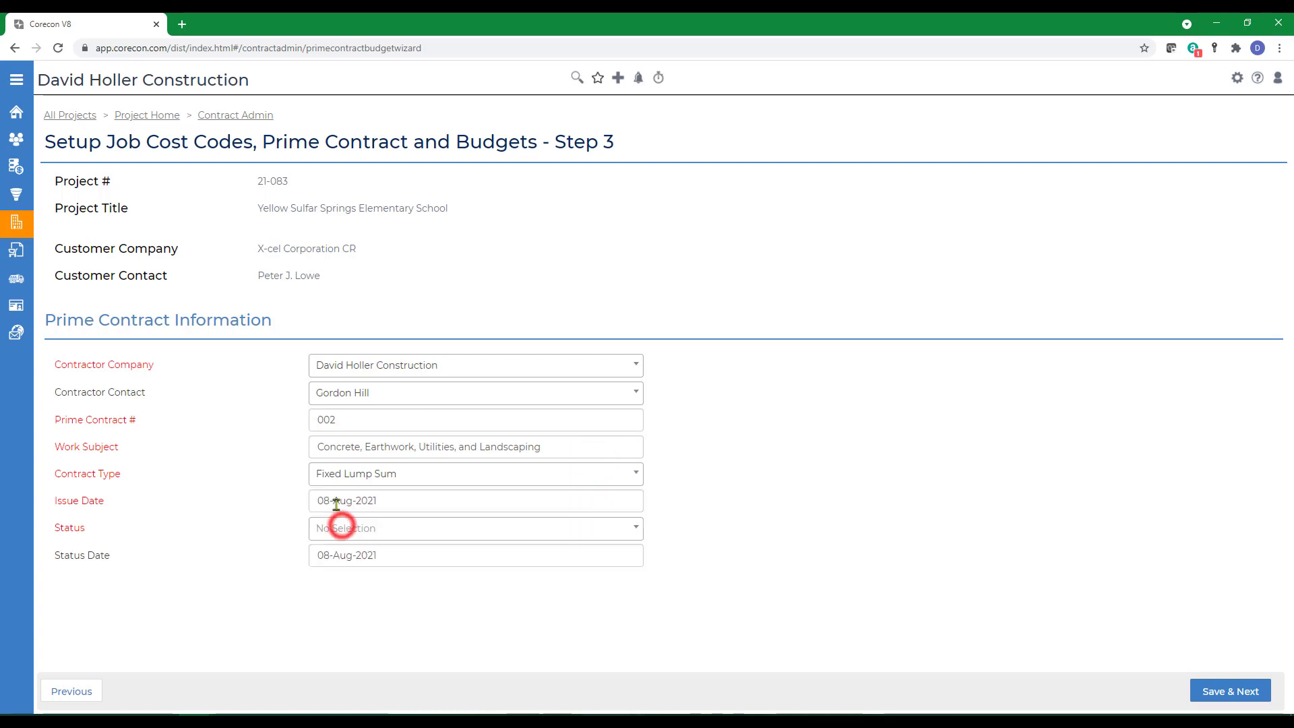
pyautogui.click(451, 497)
pyautogui.click(320, 535)
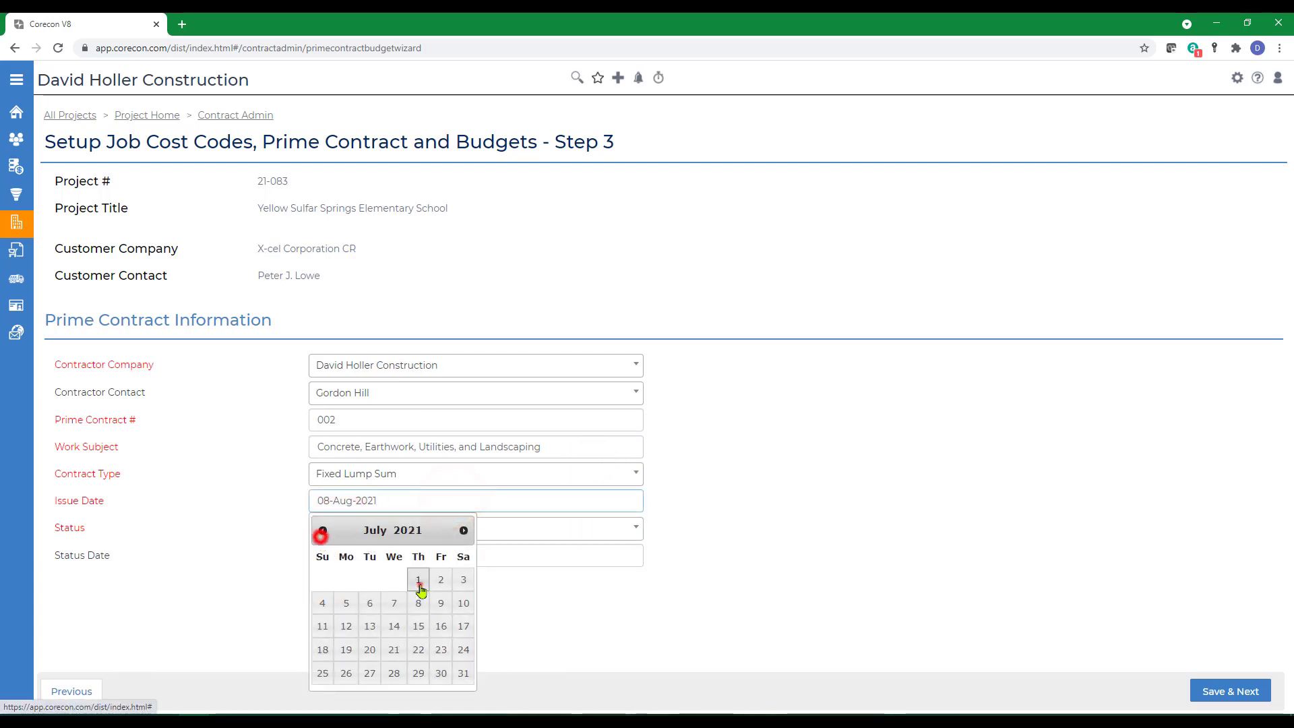
pyautogui.click(420, 582)
pyautogui.click(369, 526)
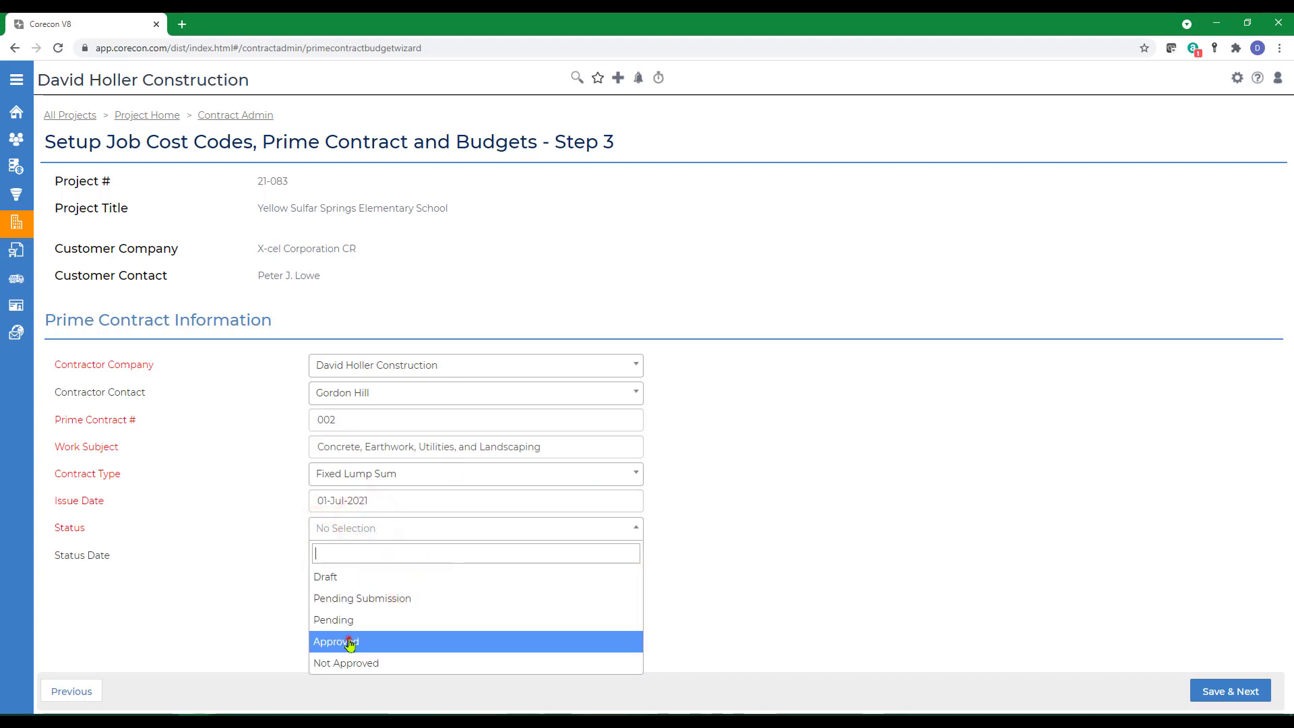
pyautogui.click(348, 638)
pyautogui.click(389, 557)
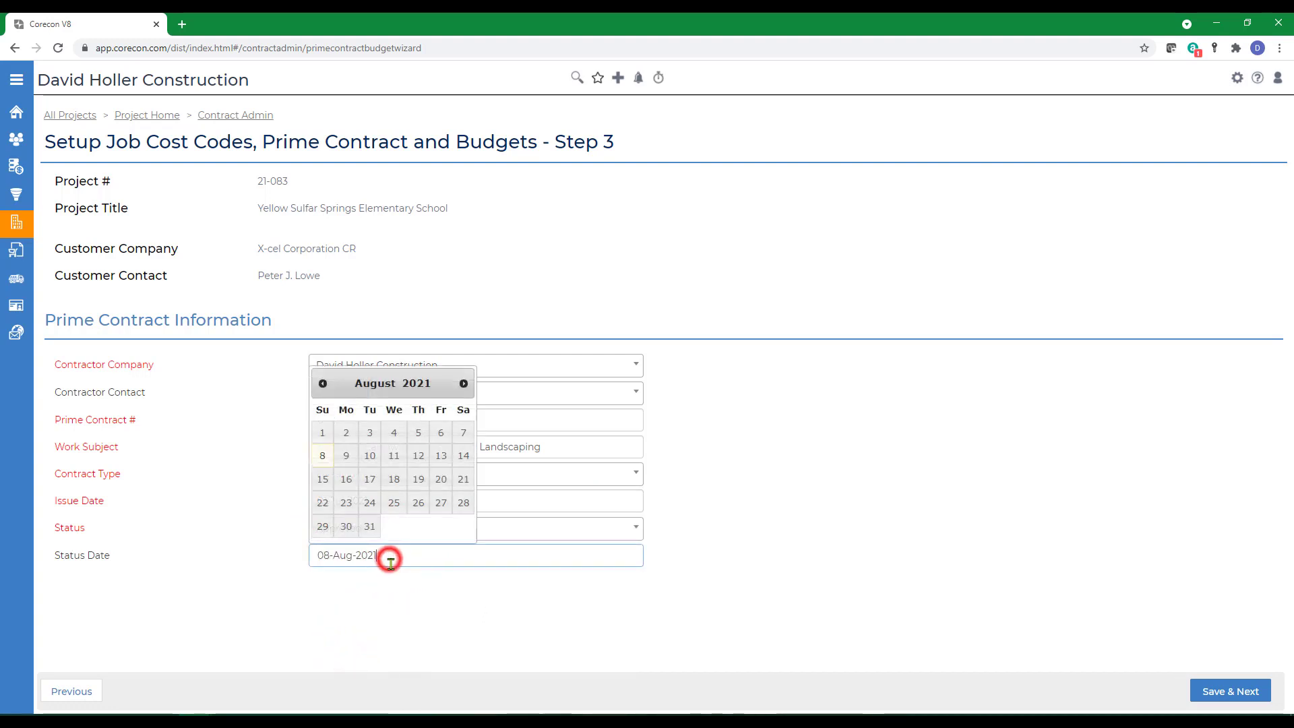
pyautogui.click(323, 383)
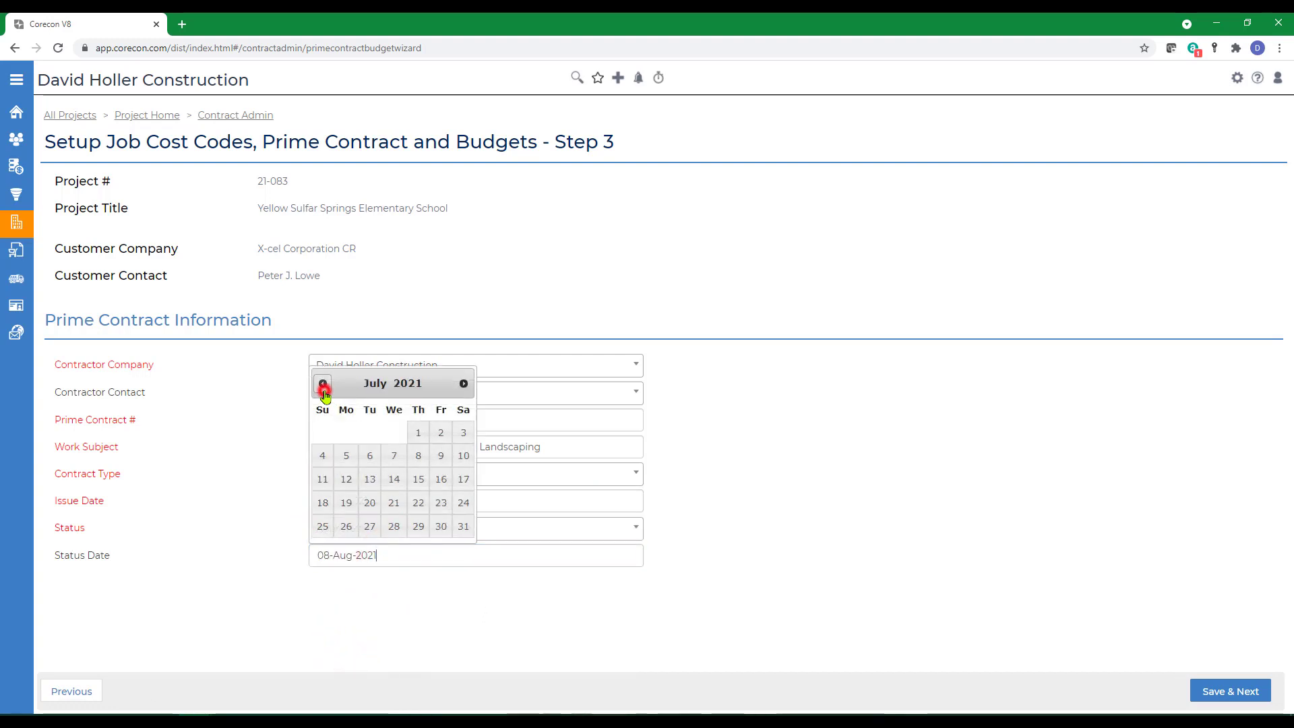
pyautogui.click(464, 456)
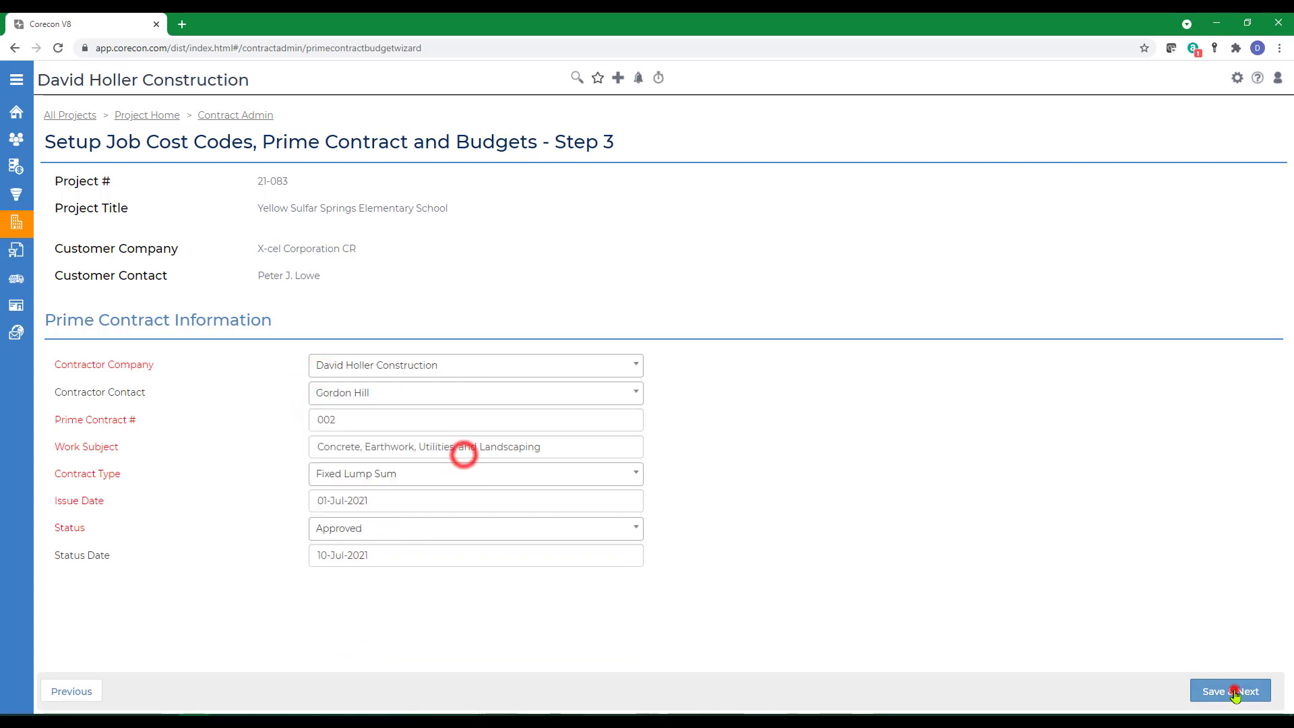
pyautogui.click(1231, 691)
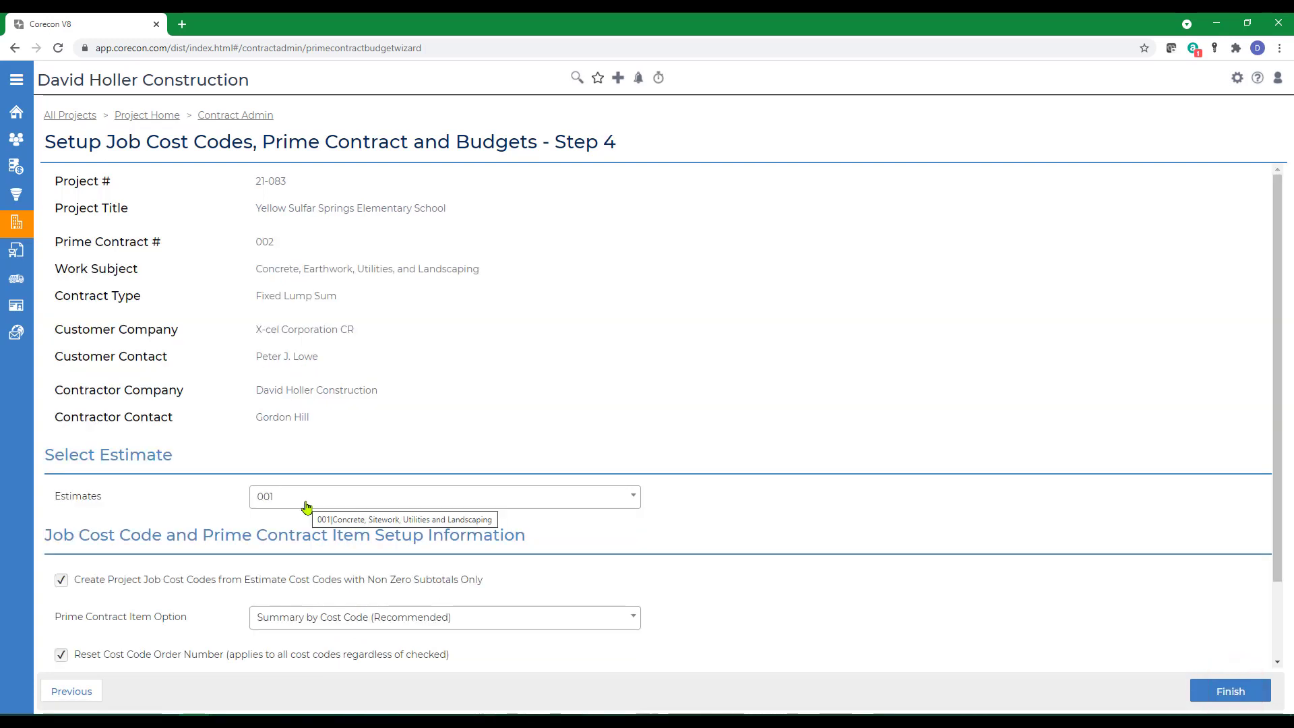
# Base the contract setup on estimate 001.
pyautogui.click(305, 502)
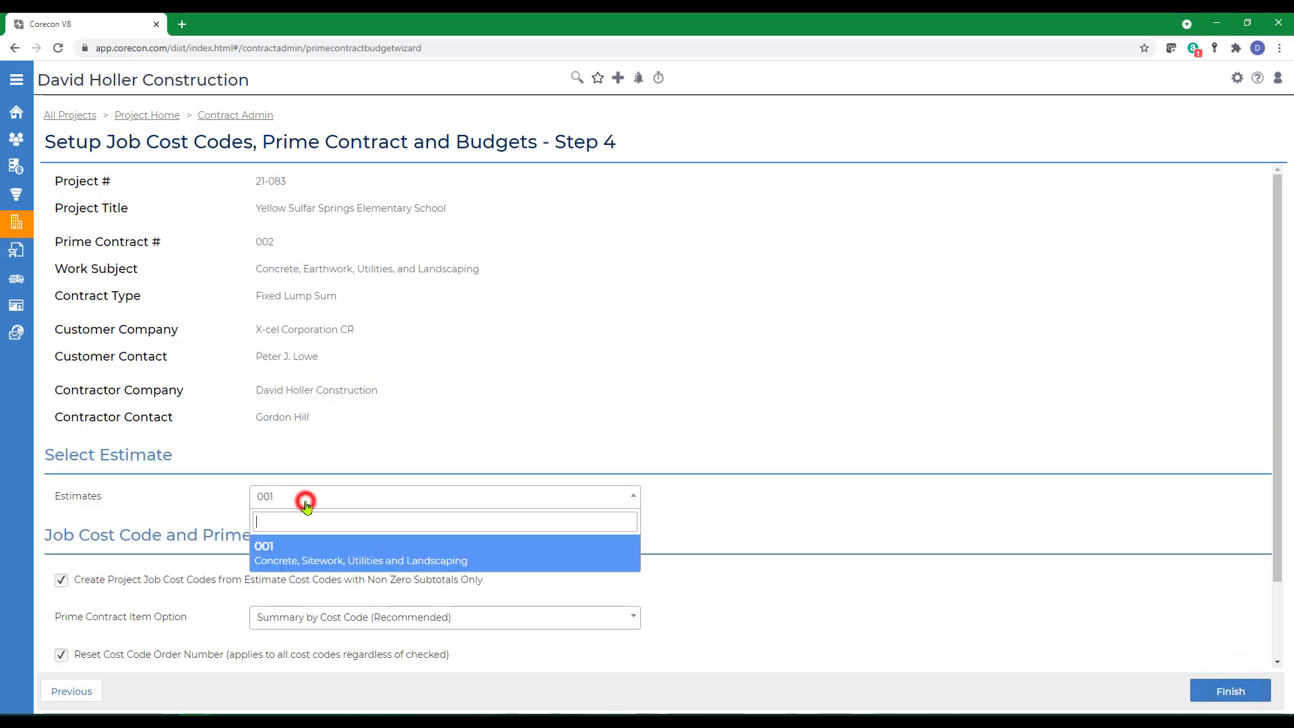
pyautogui.click(299, 567)
pyautogui.scroll(-2, 294, 557)
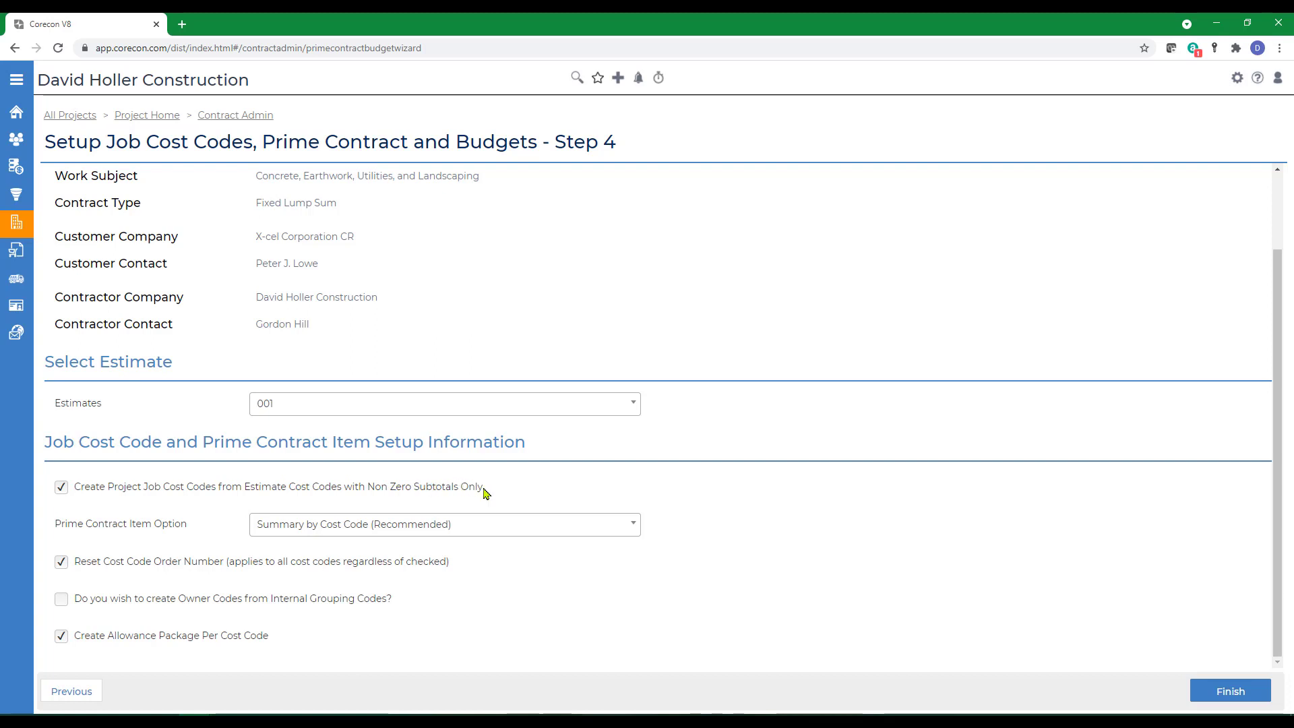
# Itemise by Summary by Cost Code | Location and create Division-level owner codes.
pyautogui.click(447, 529)
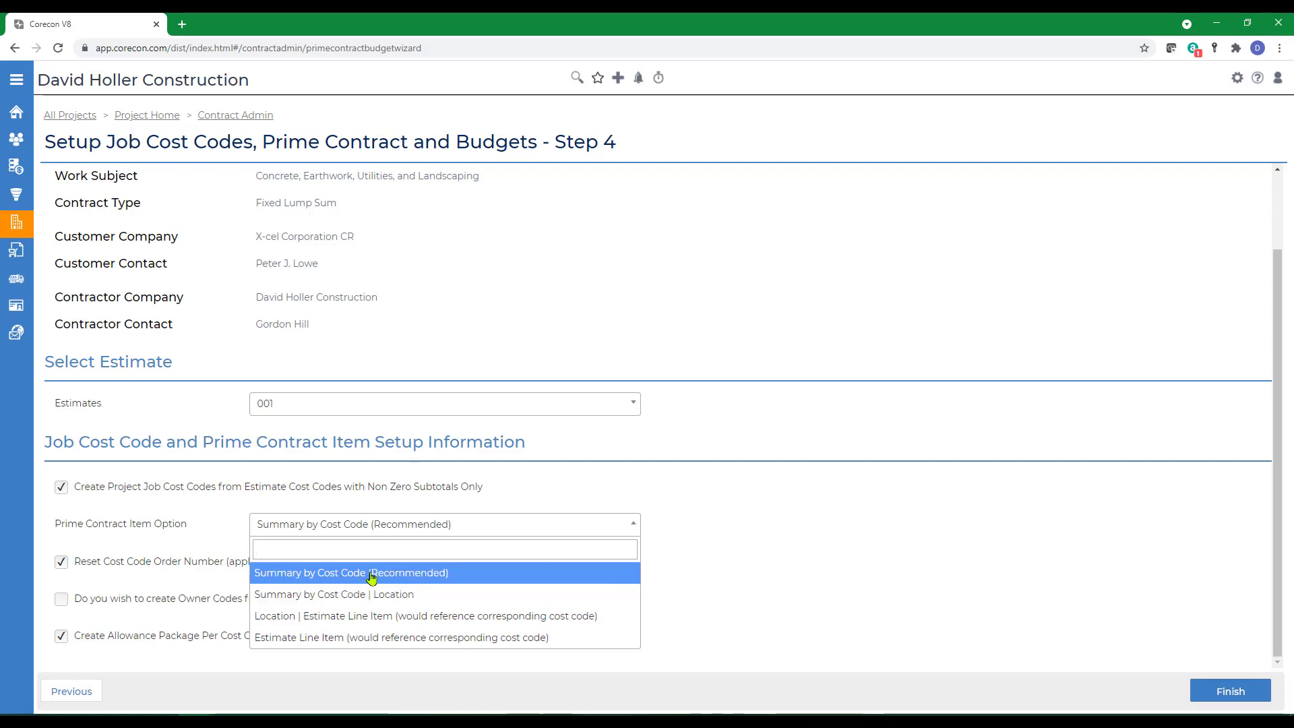
pyautogui.click(312, 602)
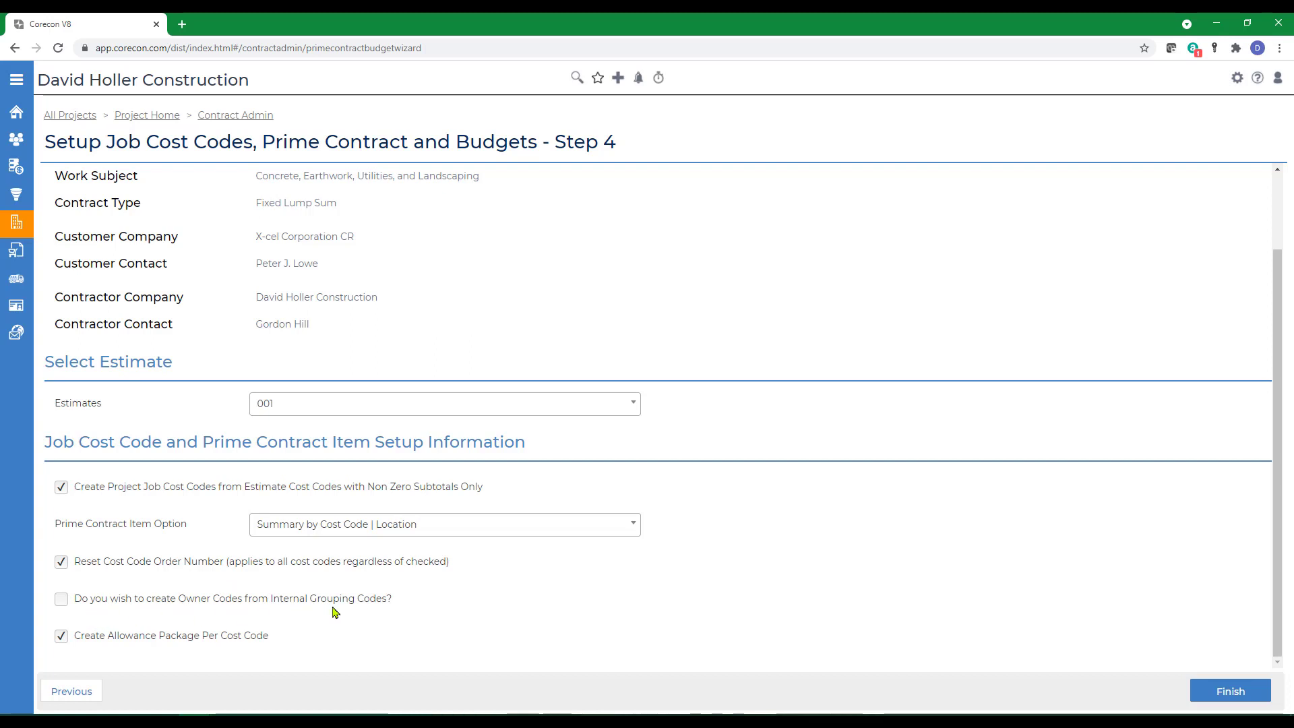
pyautogui.click(62, 600)
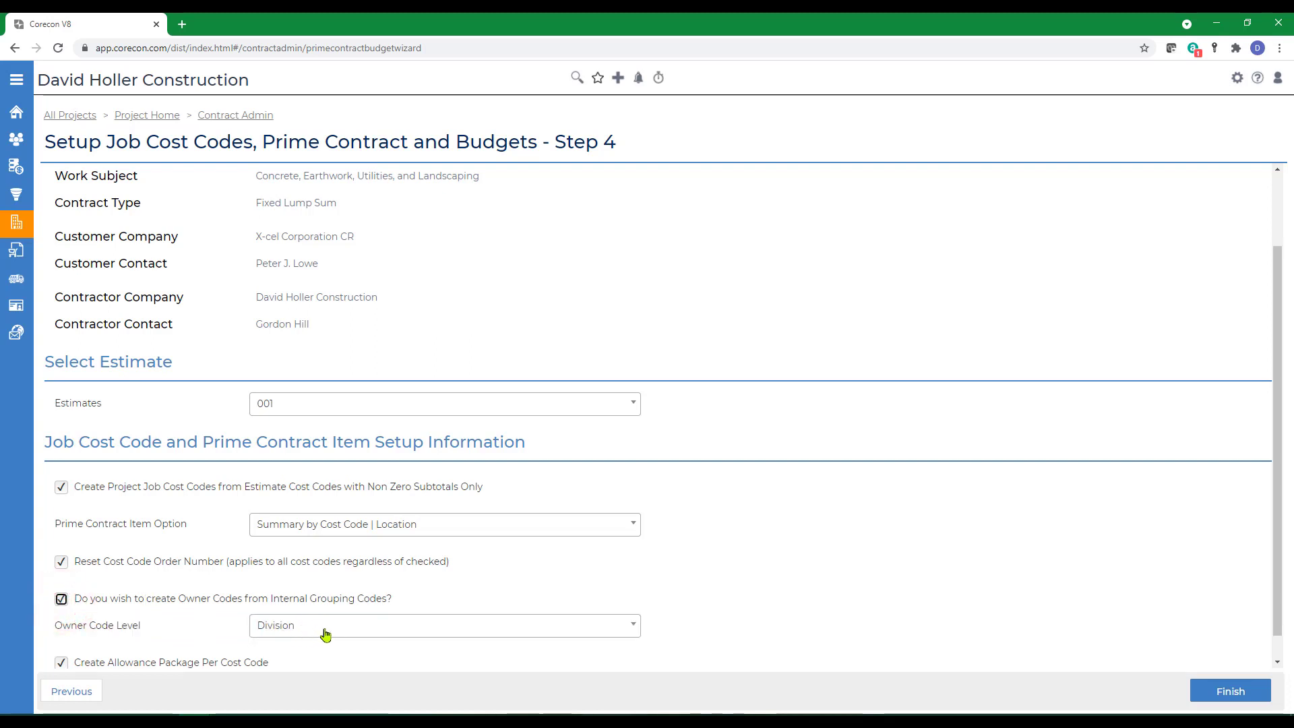
pyautogui.scroll(-1, 786, 585)
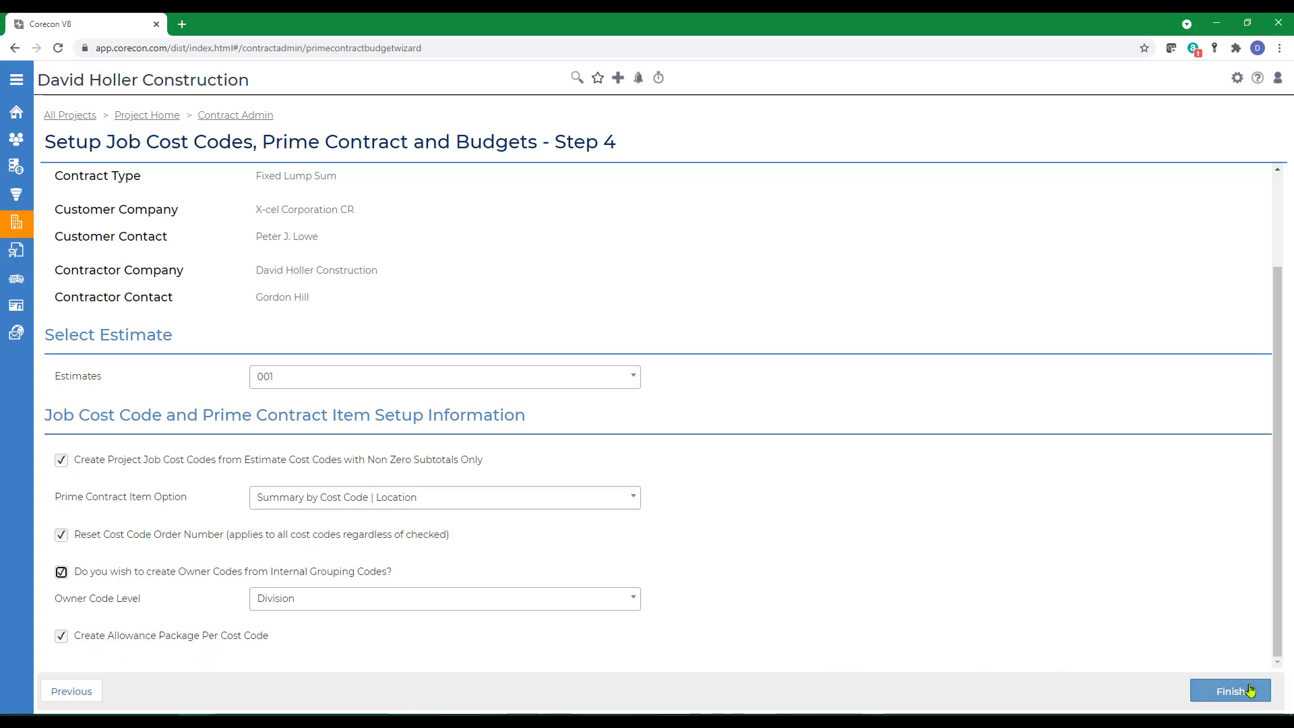
# Finish the wizard, adding 14 items to prime contract 002.
pyautogui.click(1228, 695)
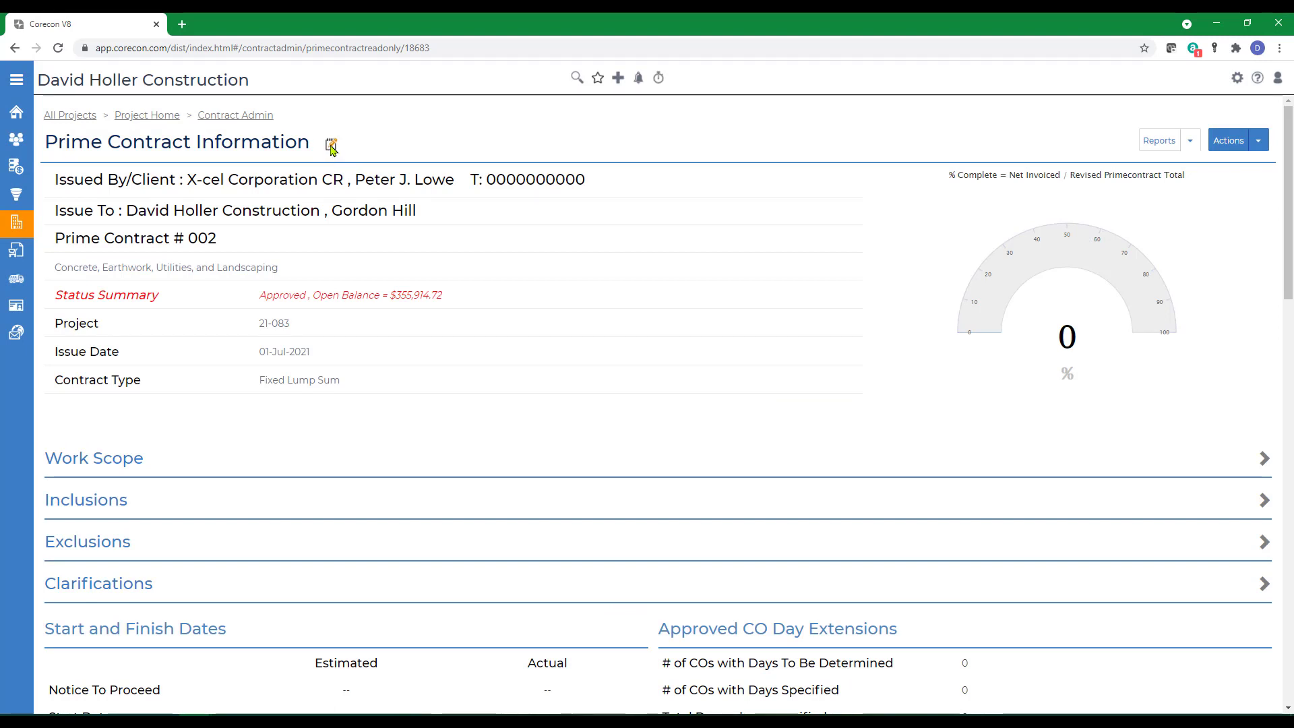
# Edit contract 002 and make BMG Architects and its contact the Architect / Client Rep.
pyautogui.click(331, 145)
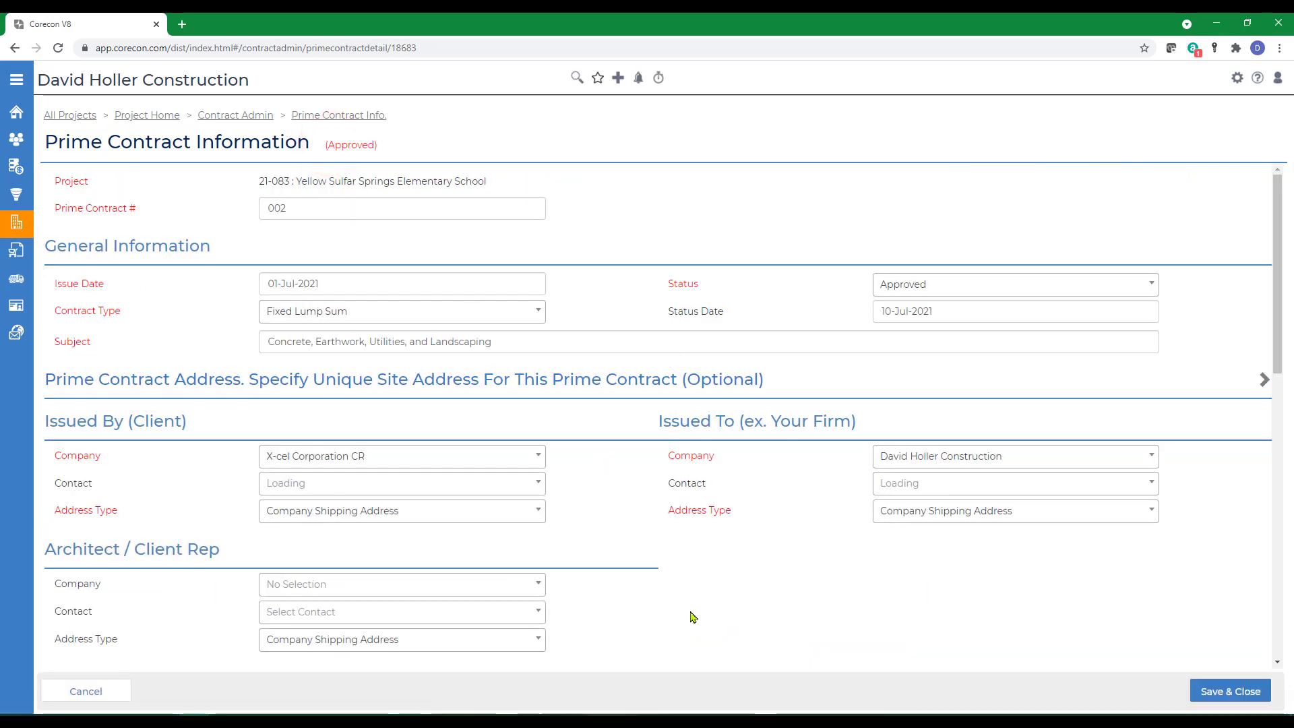
pyautogui.click(539, 584)
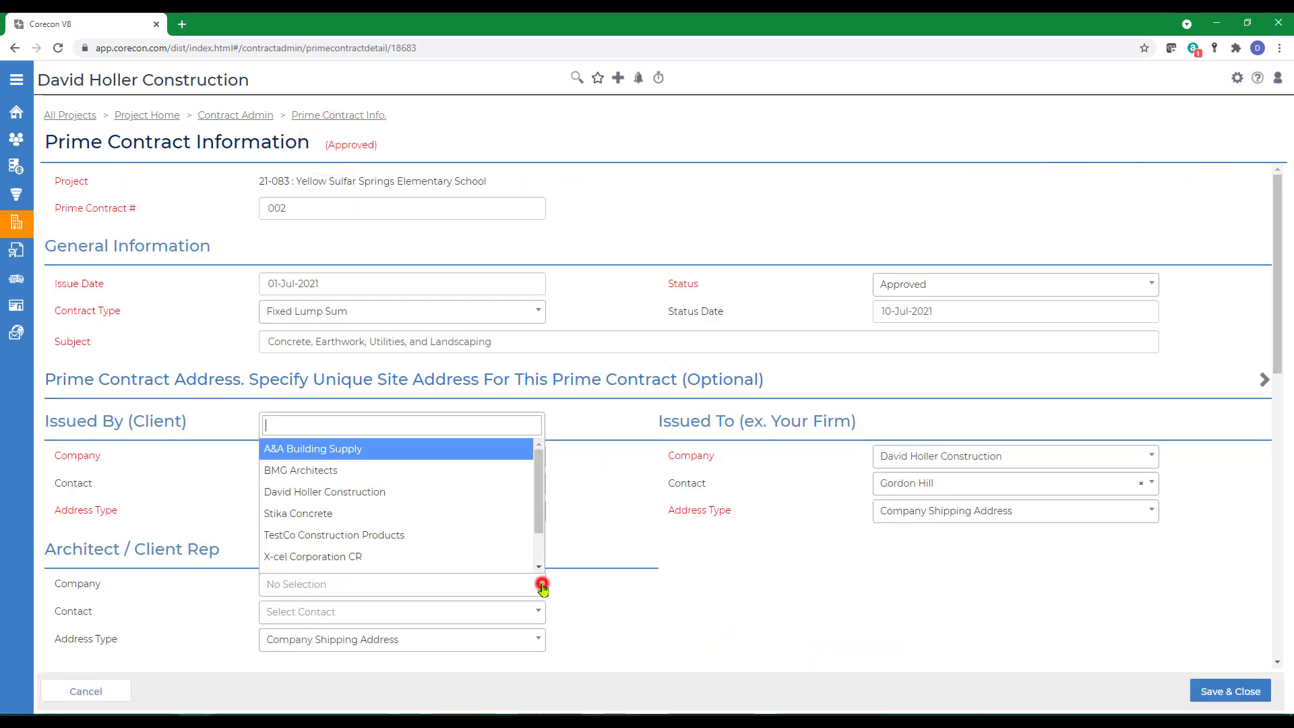
pyautogui.click(316, 471)
pyautogui.click(539, 611)
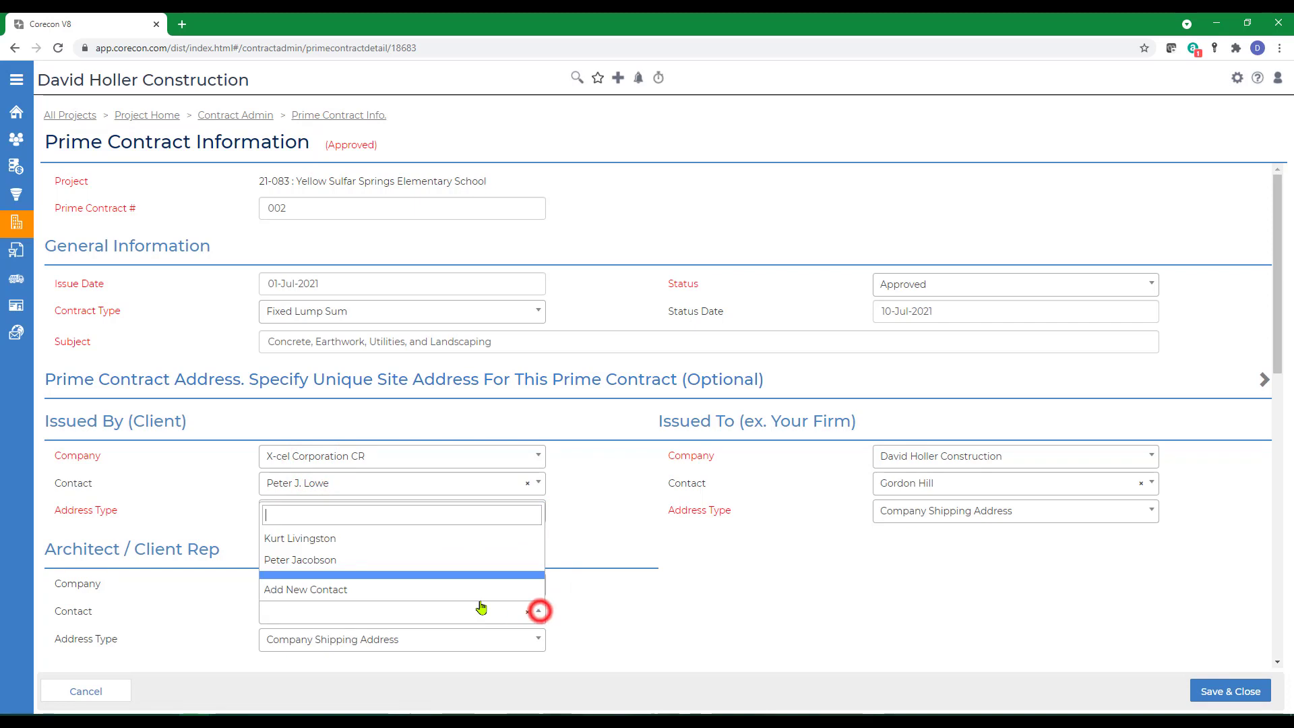
pyautogui.click(295, 556)
pyautogui.click(773, 621)
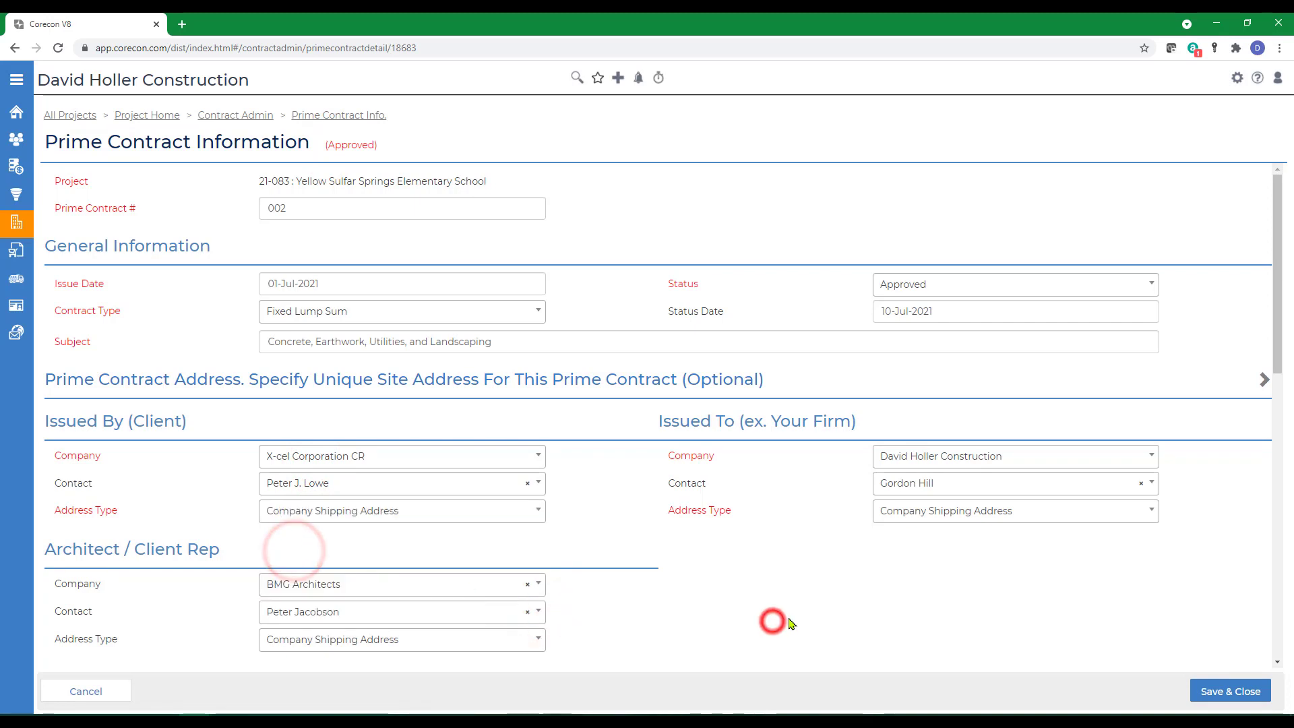
pyautogui.scroll(-3, 791, 623)
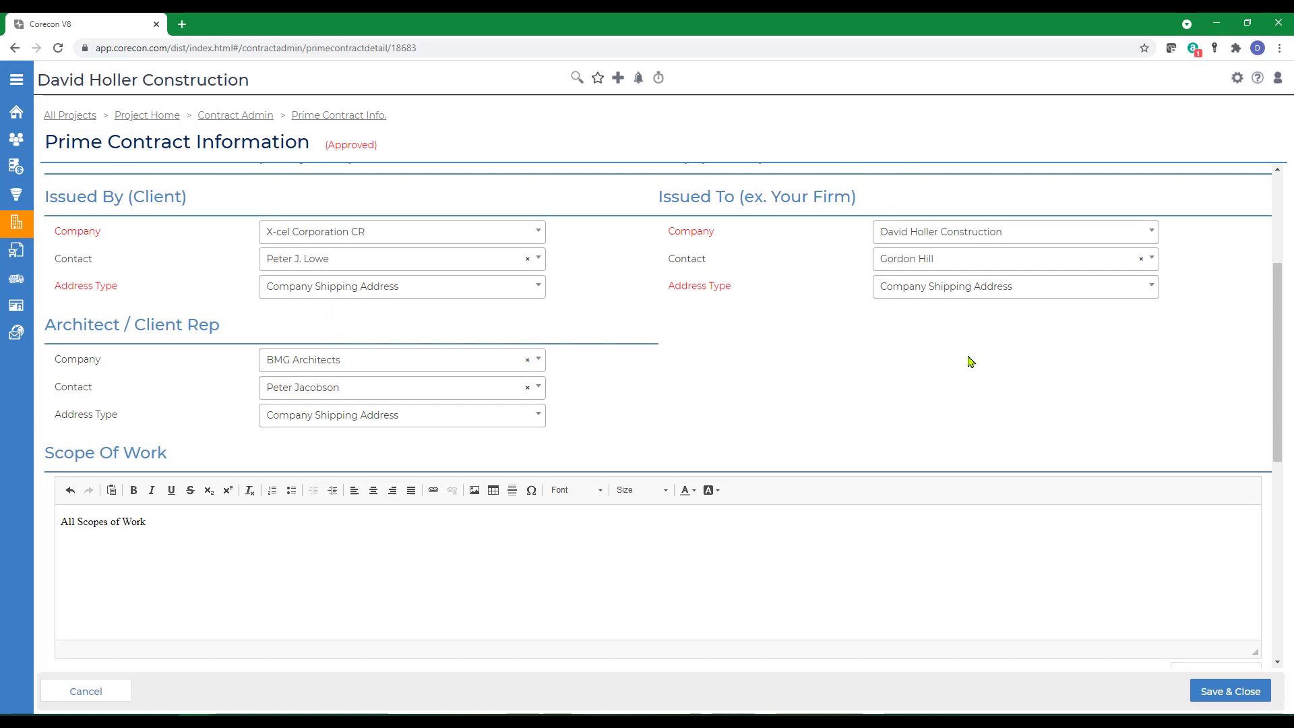
# Expand the Scope of Work, Inclusions, Exclusions and Clarifications texts to review them.
pyautogui.click(454, 560)
pyautogui.scroll(-3, 454, 561)
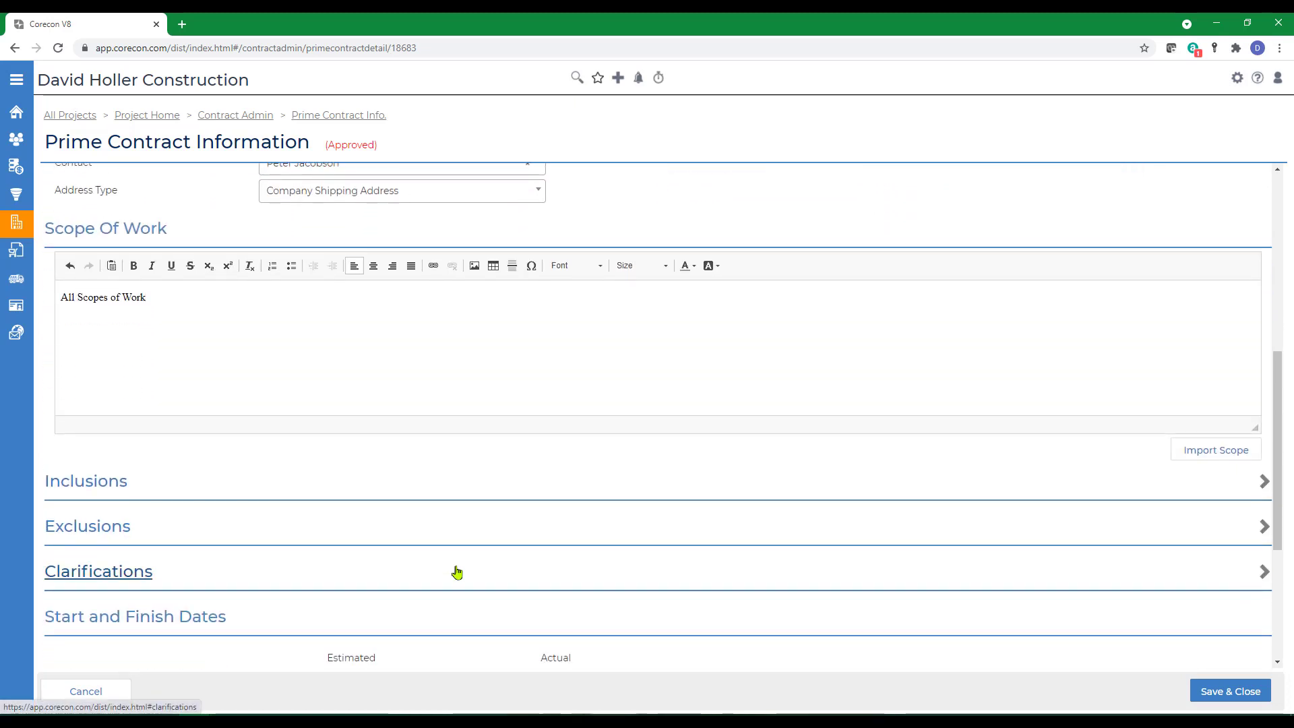
pyautogui.click(1263, 483)
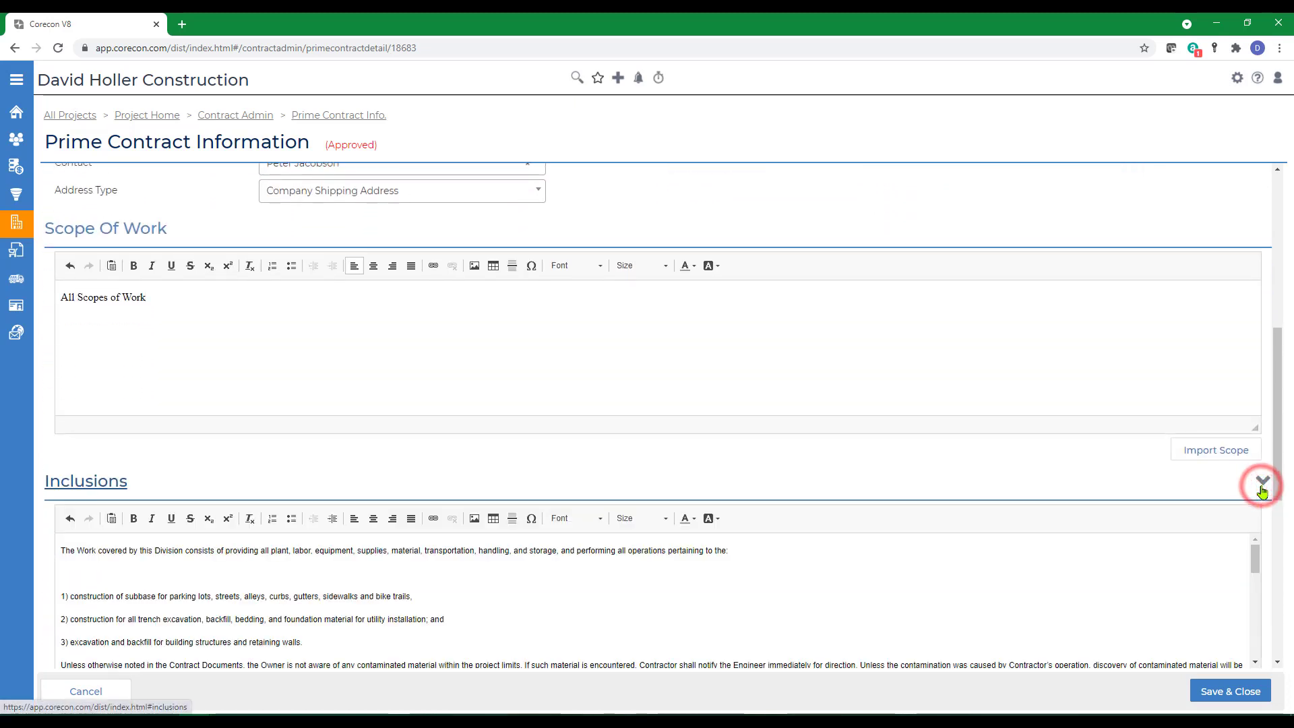
pyautogui.scroll(-2, 1261, 492)
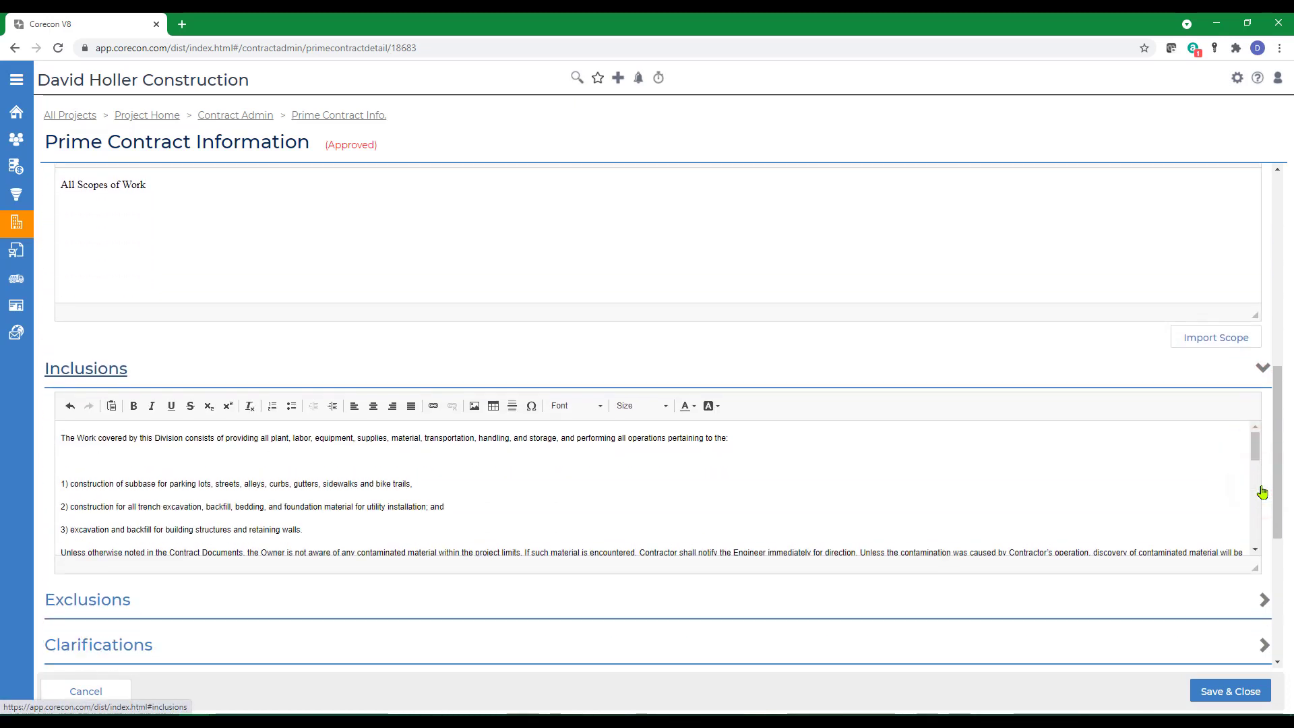
pyautogui.click(1263, 598)
pyautogui.scroll(-2, 896, 453)
pyautogui.scroll(-2, 896, 453)
pyautogui.scroll(-5, 1005, 514)
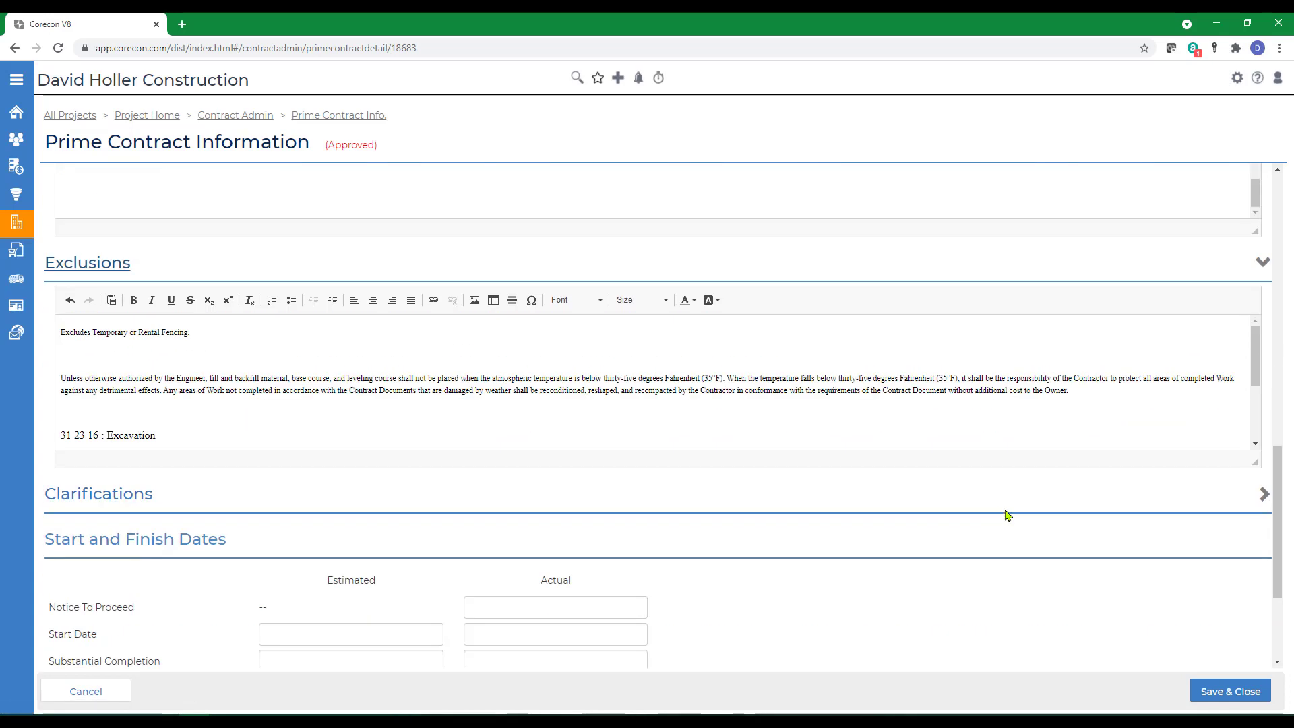
pyautogui.click(1260, 499)
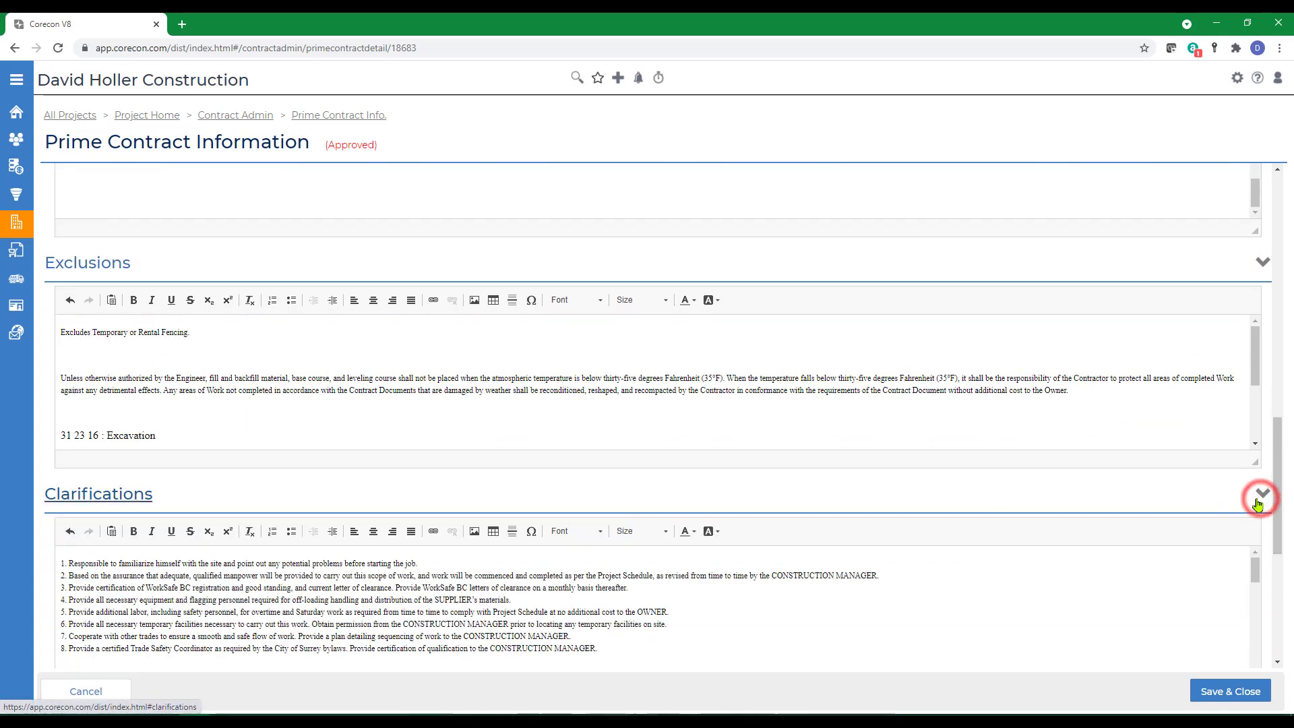
pyautogui.scroll(-3, 1082, 519)
pyautogui.scroll(-2, 1082, 517)
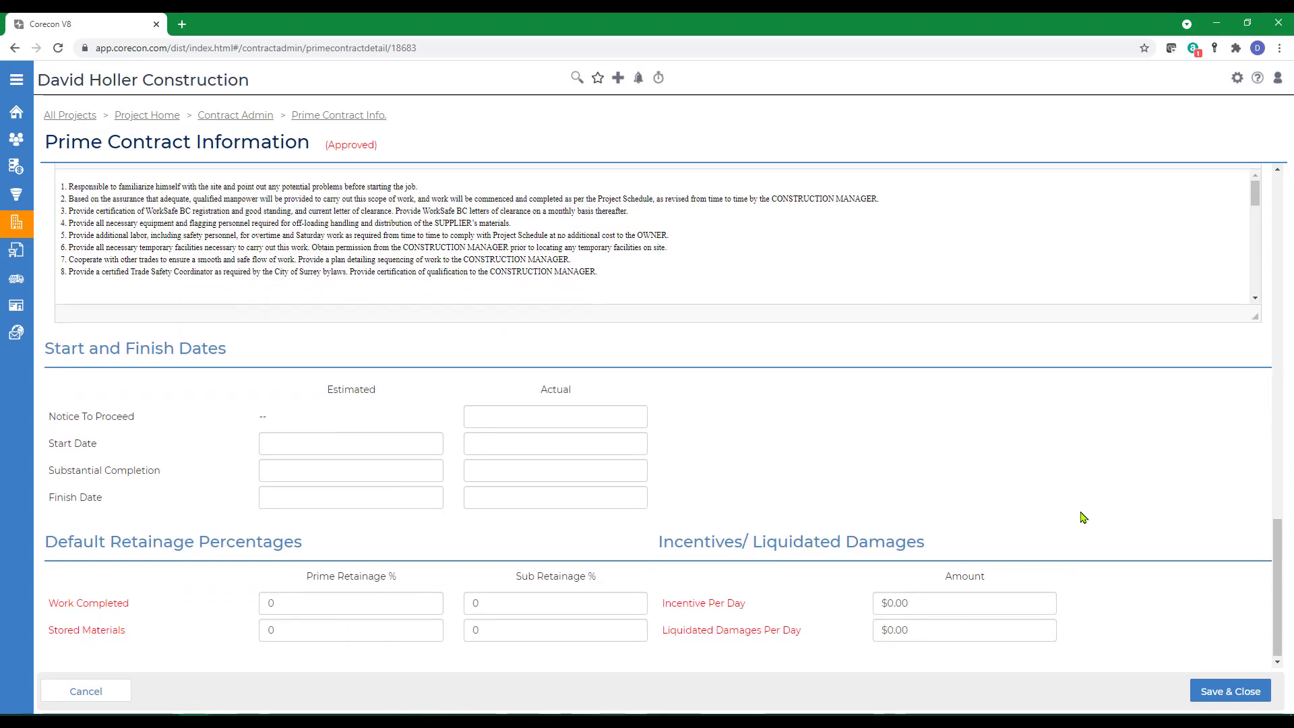
# Enter 10% prime and sub retainage for both Work Completed and Stored Materials.
pyautogui.click(278, 601)
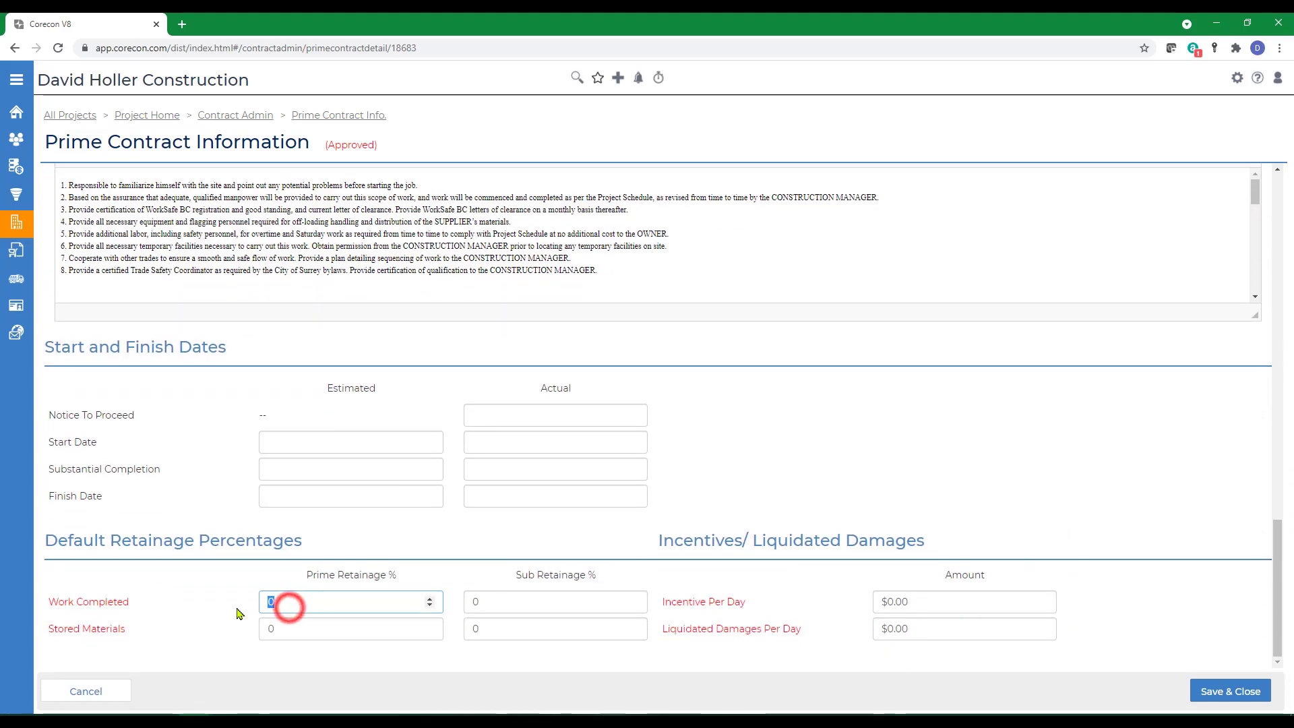
pyautogui.write('10')
pyautogui.click(312, 623)
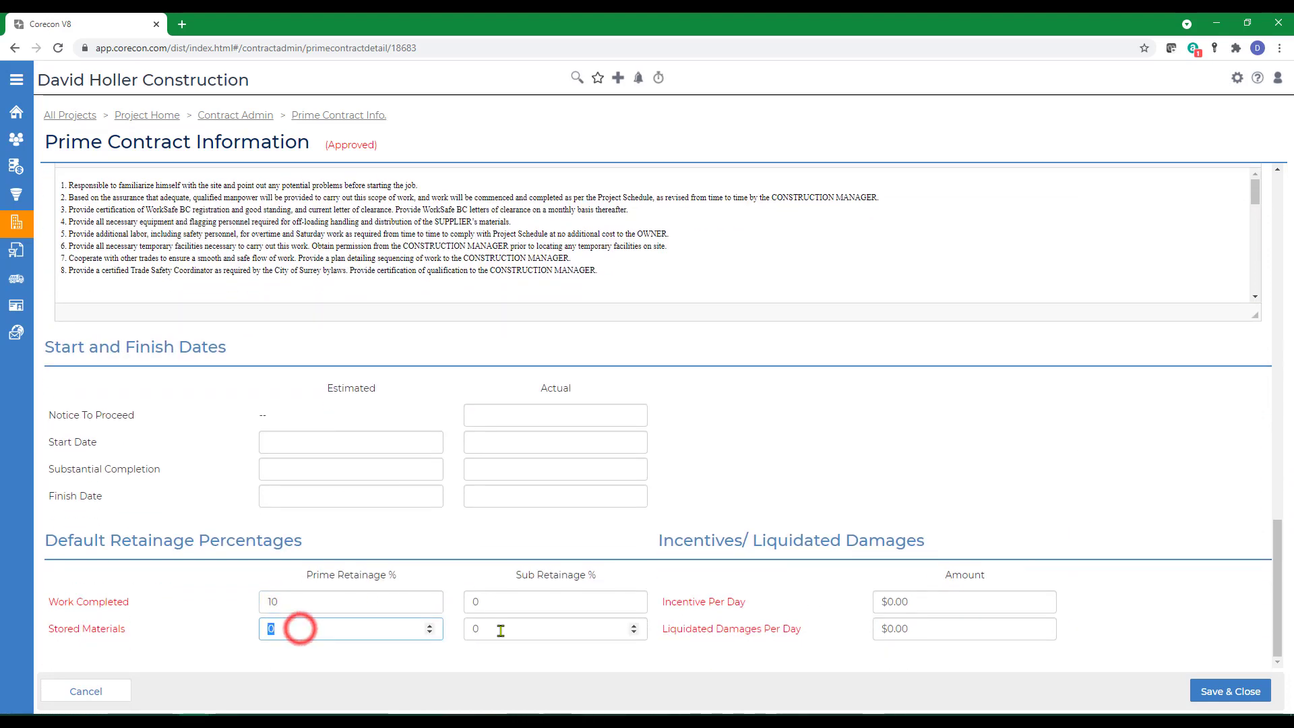
pyautogui.write('10')
pyautogui.click(496, 599)
pyautogui.write('10')
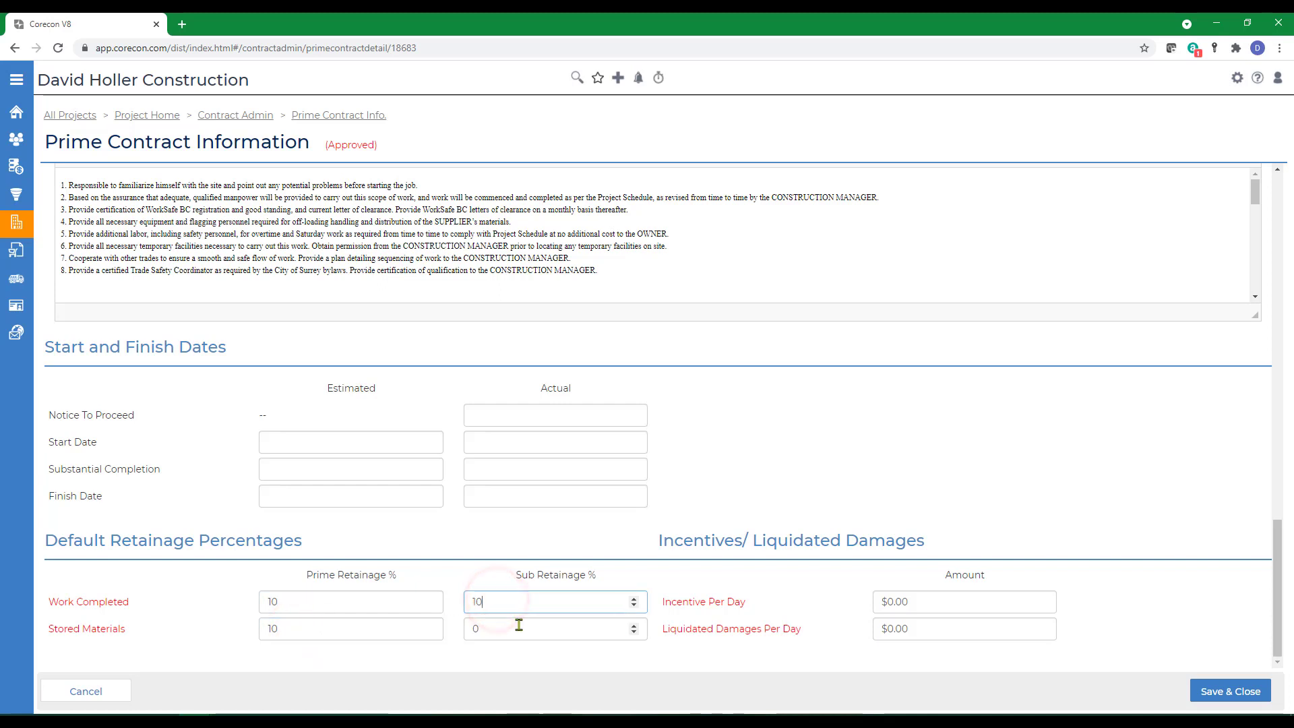
pyautogui.click(516, 628)
pyautogui.write('10')
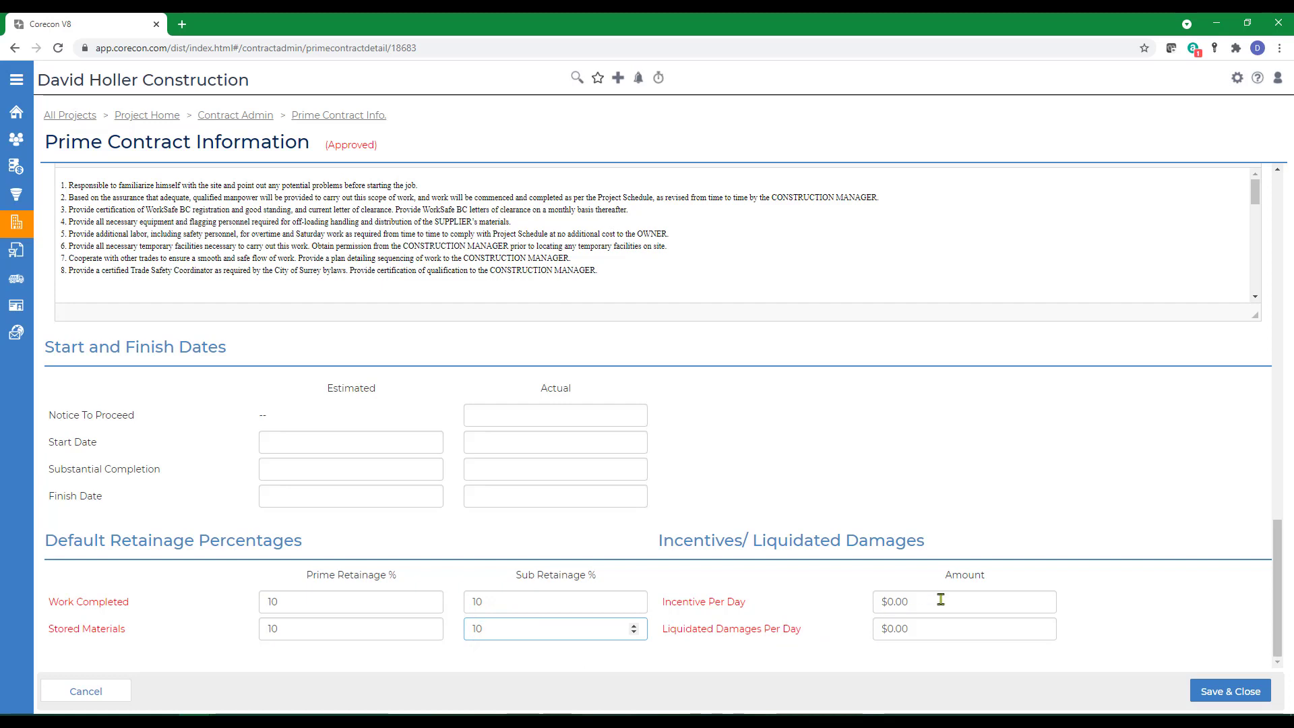
# Save and close the contract edits, then go to its schedule of values.
pyautogui.click(1221, 697)
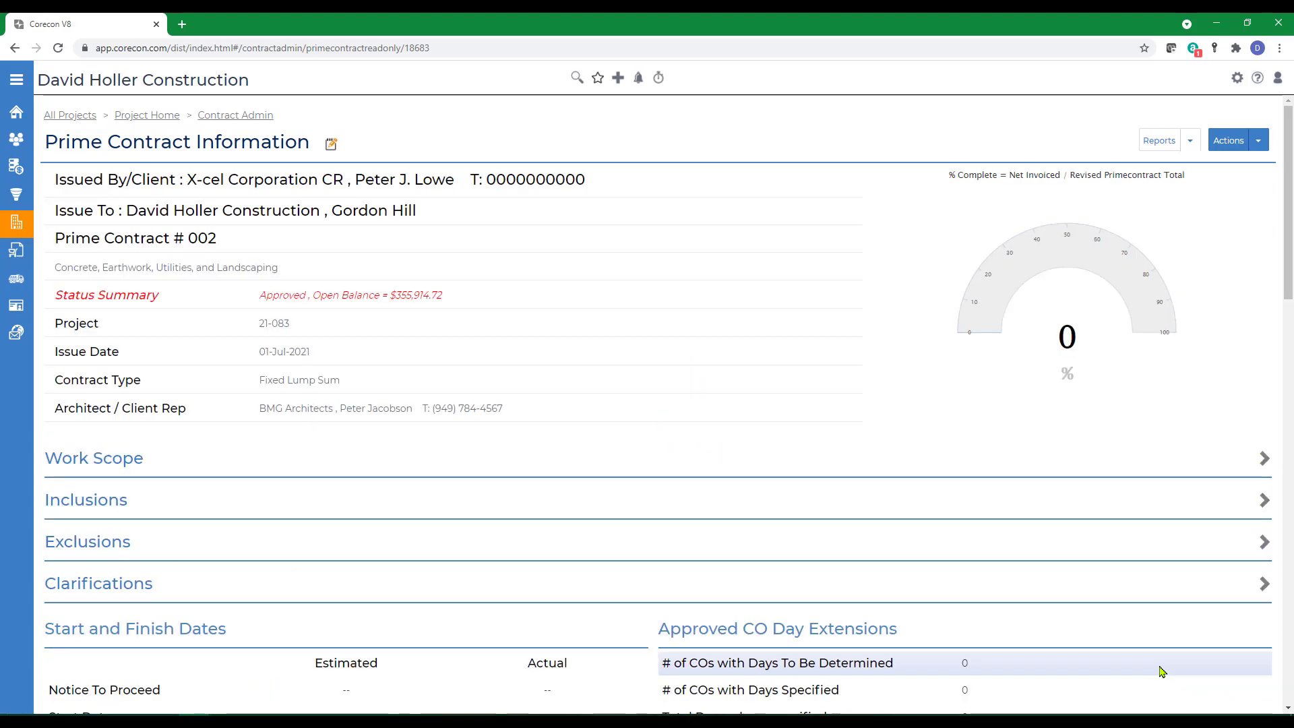
pyautogui.scroll(-7, 808, 480)
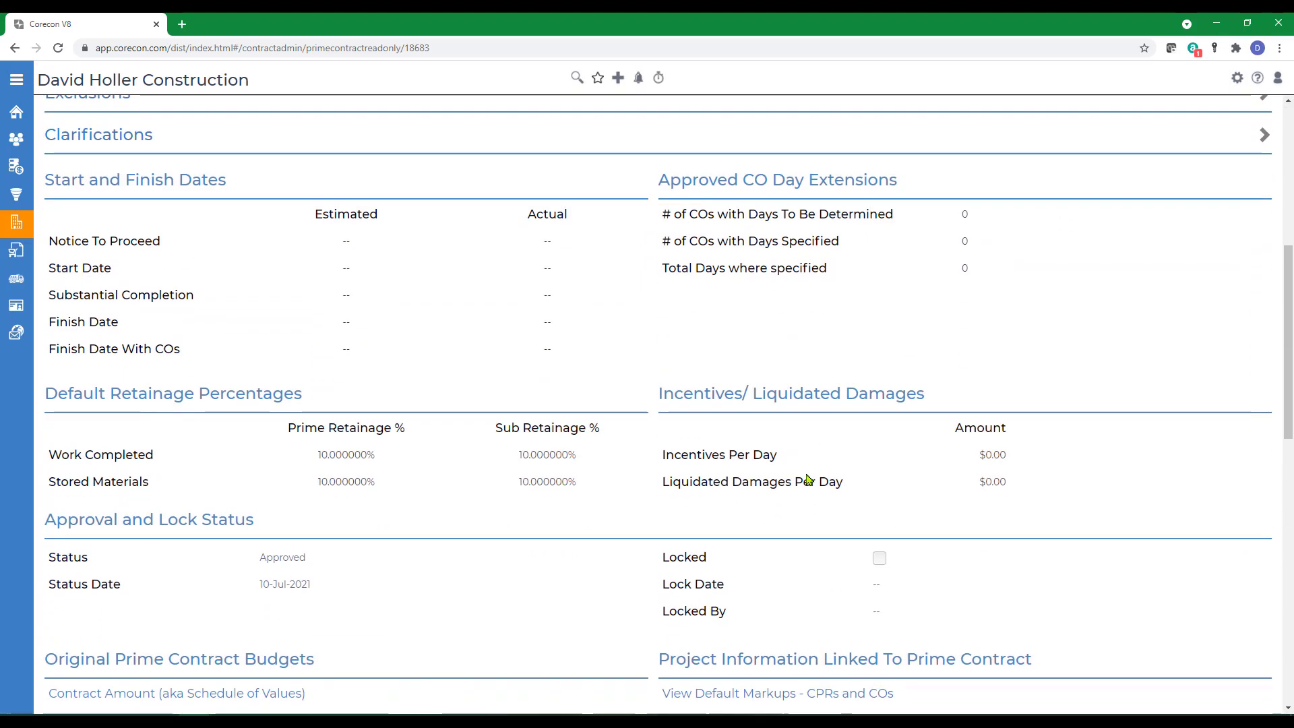
pyautogui.scroll(-3, 808, 479)
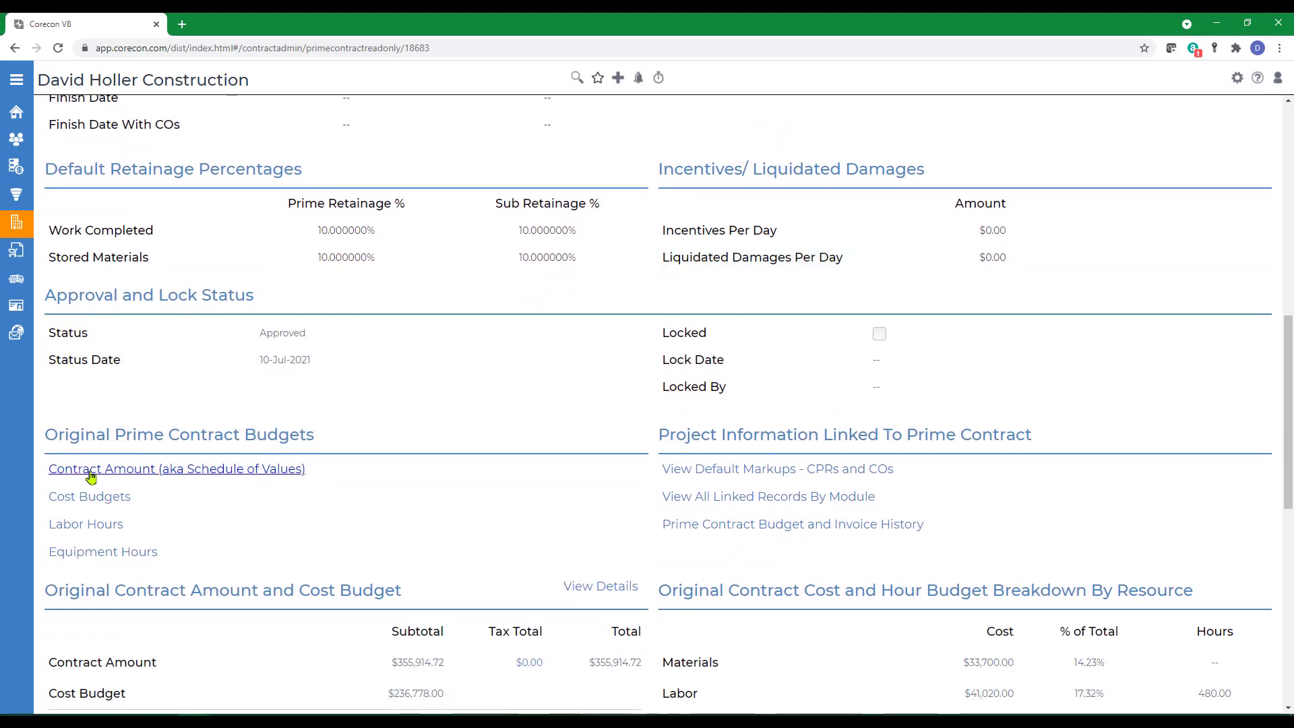
pyautogui.click(91, 470)
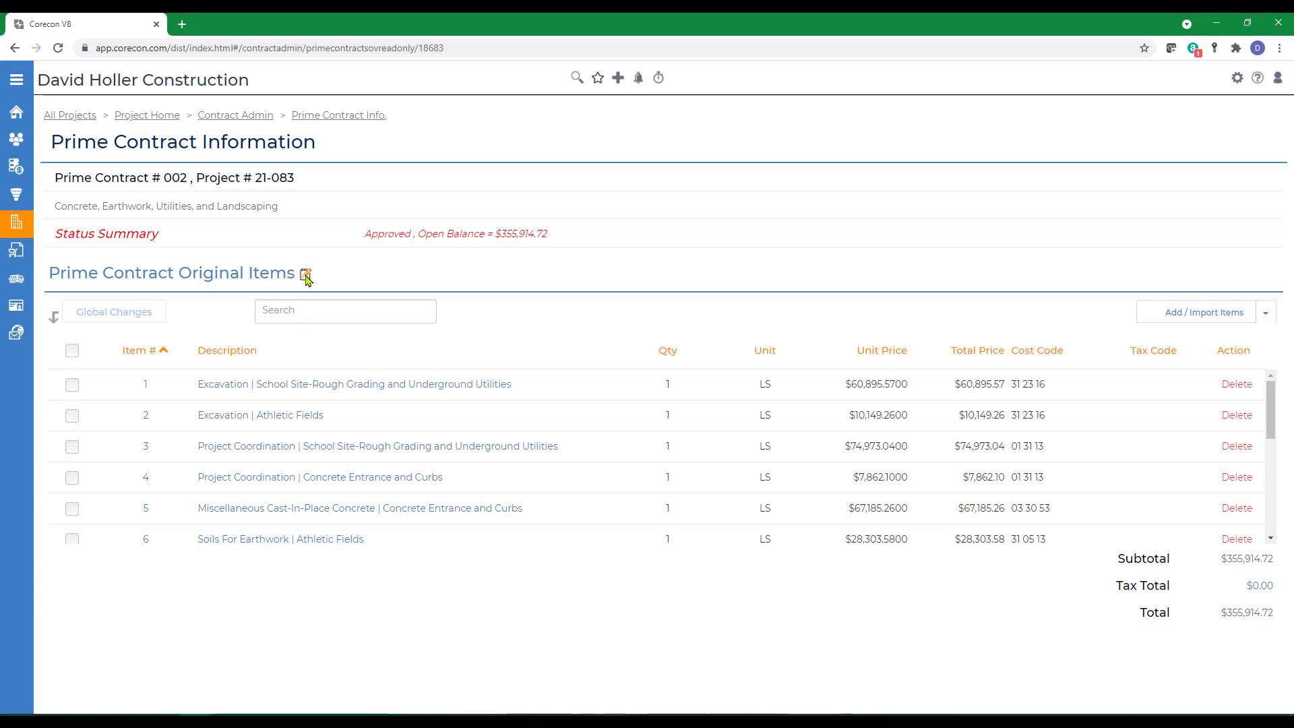
# Review the Add / Import Items options on the $355,914.72 original items list.
pyautogui.click(1268, 315)
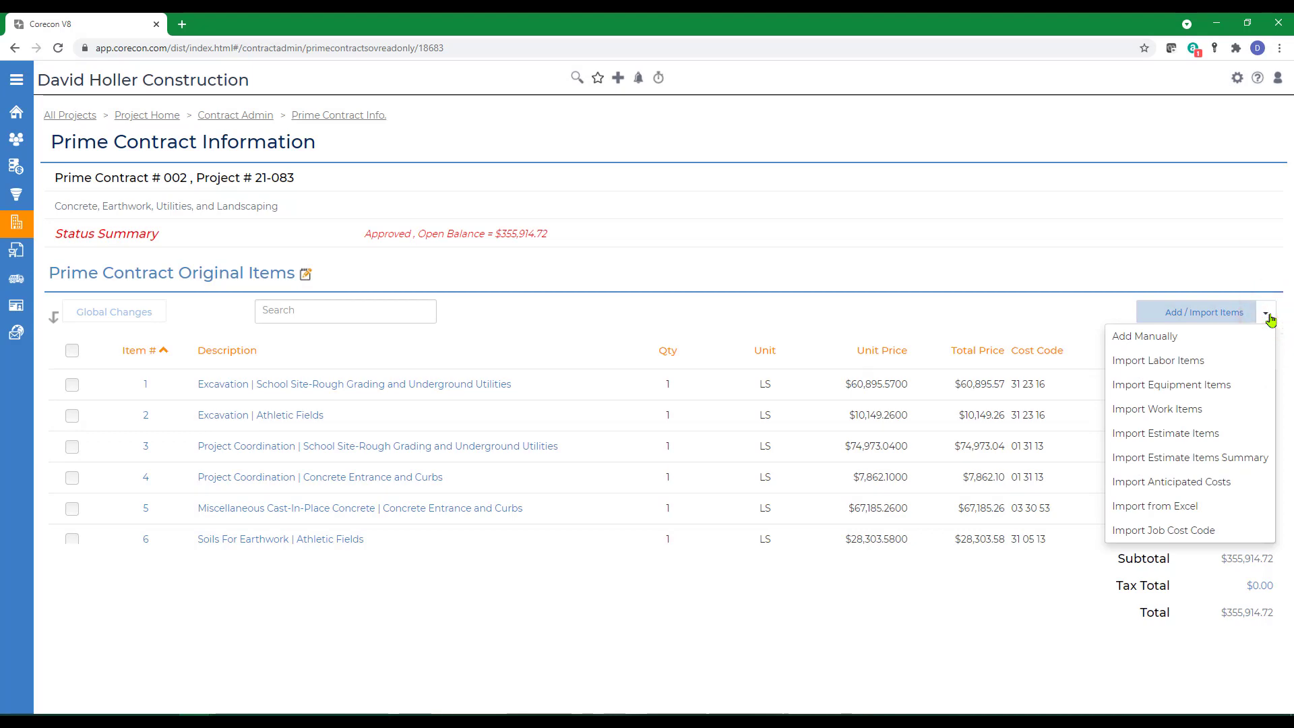
pyautogui.click(1269, 316)
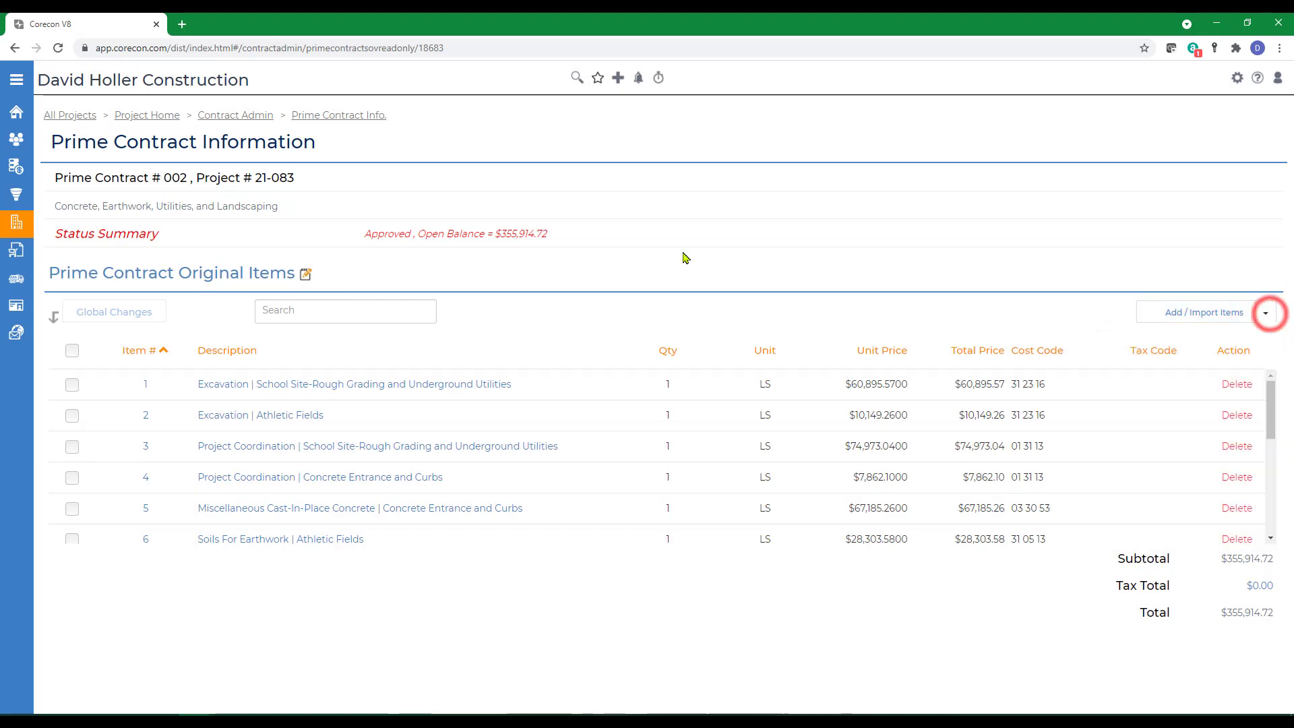
# Open contract 002's Original Cost Budget and review its Add / Import Items options.
pyautogui.click(342, 117)
pyautogui.scroll(-6, 333, 413)
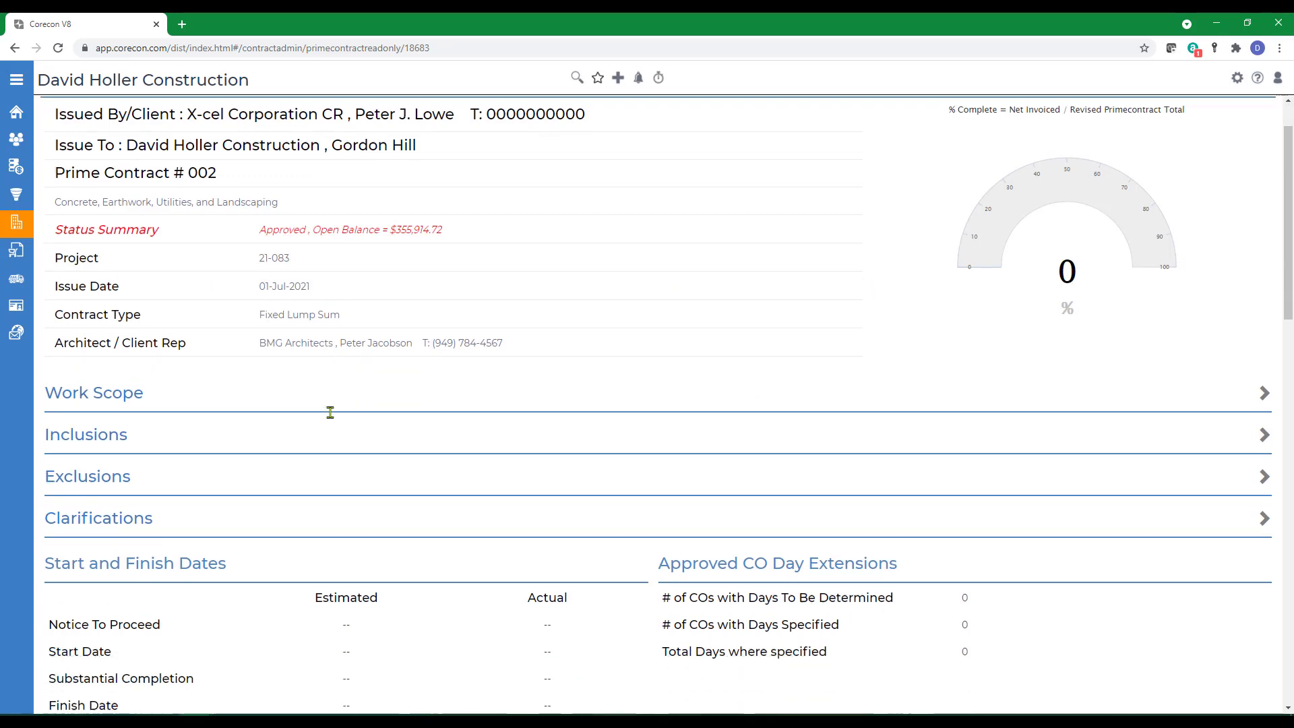
pyautogui.scroll(-4, 335, 429)
pyautogui.click(87, 379)
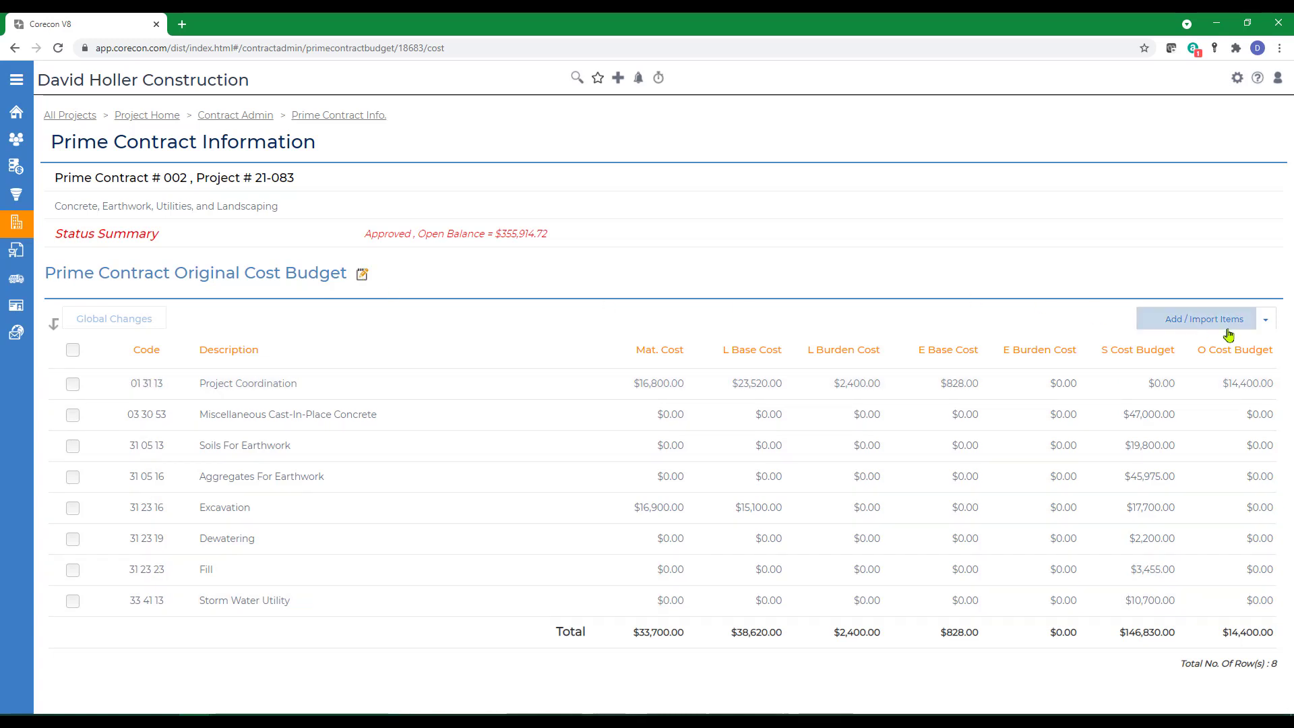
pyautogui.click(1265, 320)
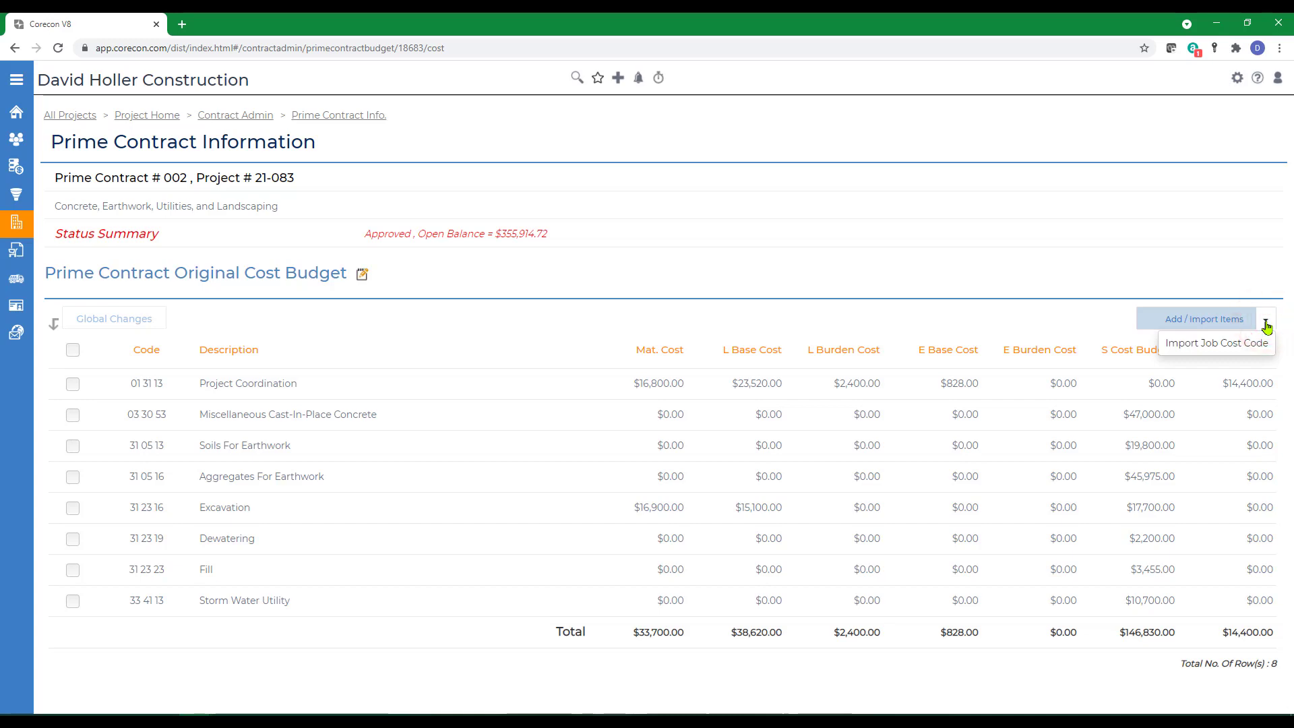
pyautogui.click(1267, 325)
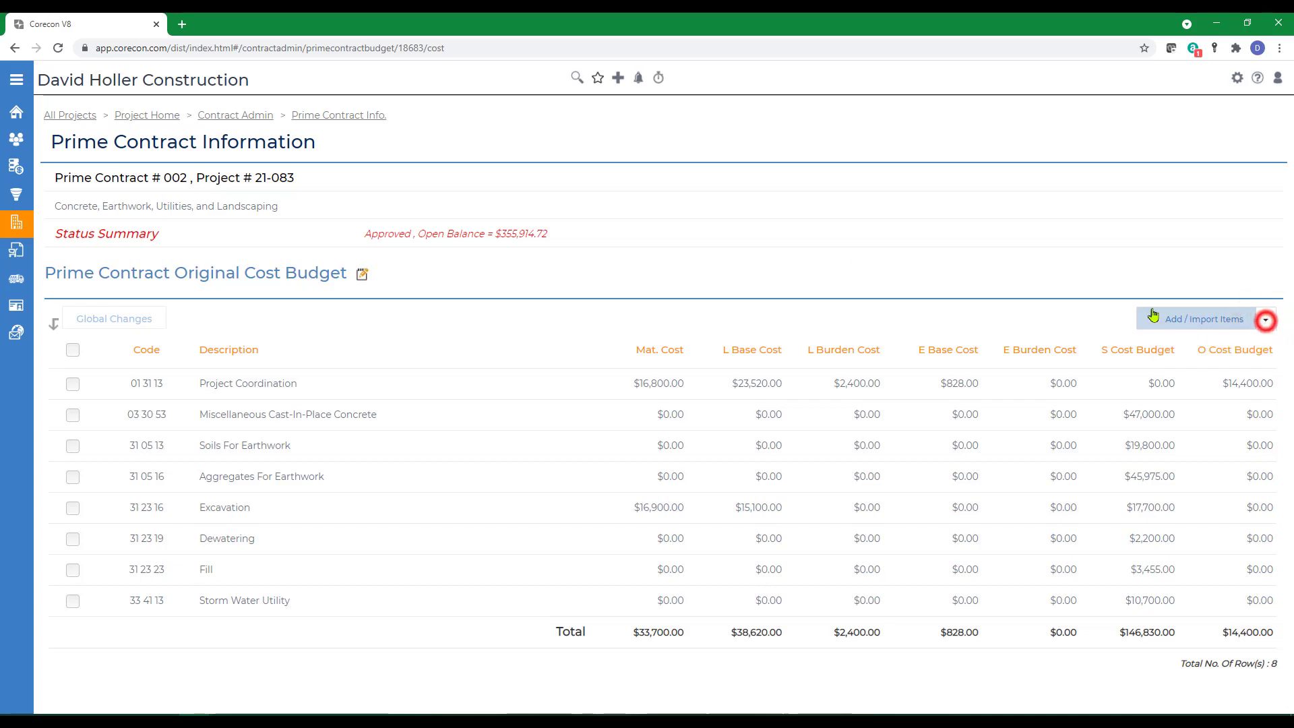
# Return to contract 002's Prime Contract Information page and look over its budget links.
pyautogui.click(314, 119)
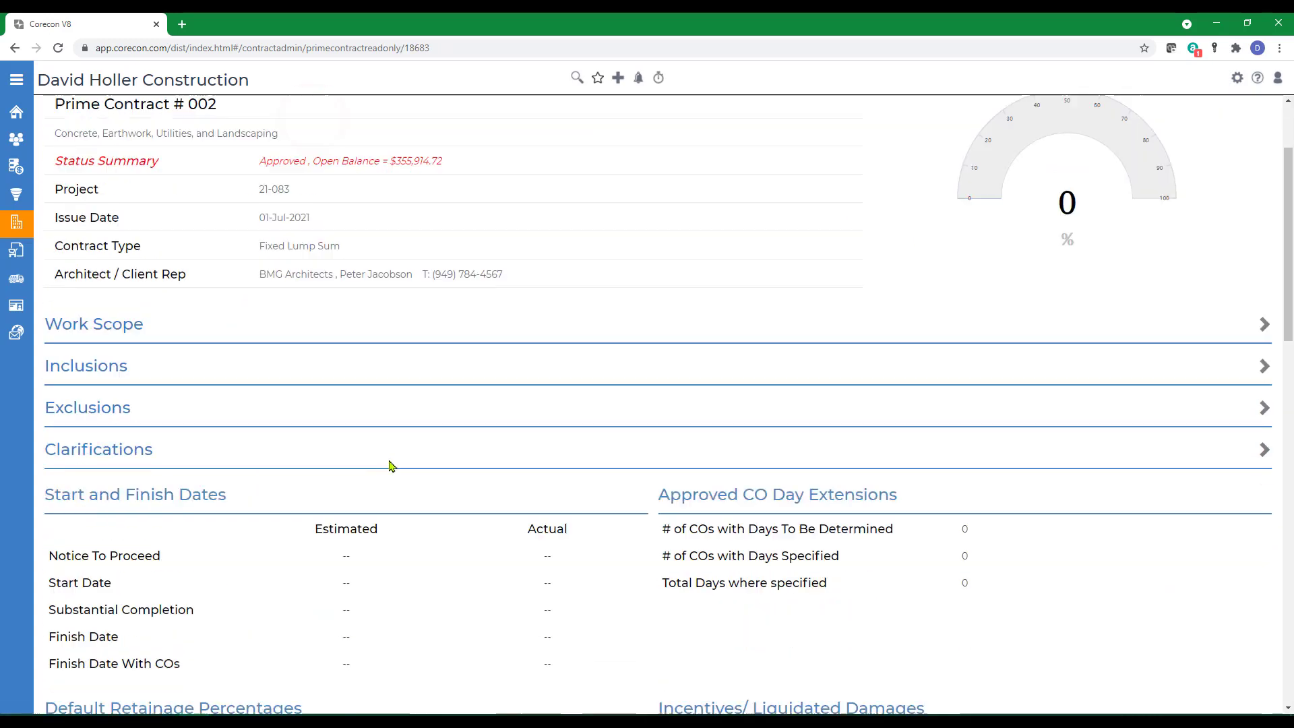
pyautogui.scroll(-6, 383, 492)
pyautogui.scroll(-3, 382, 492)
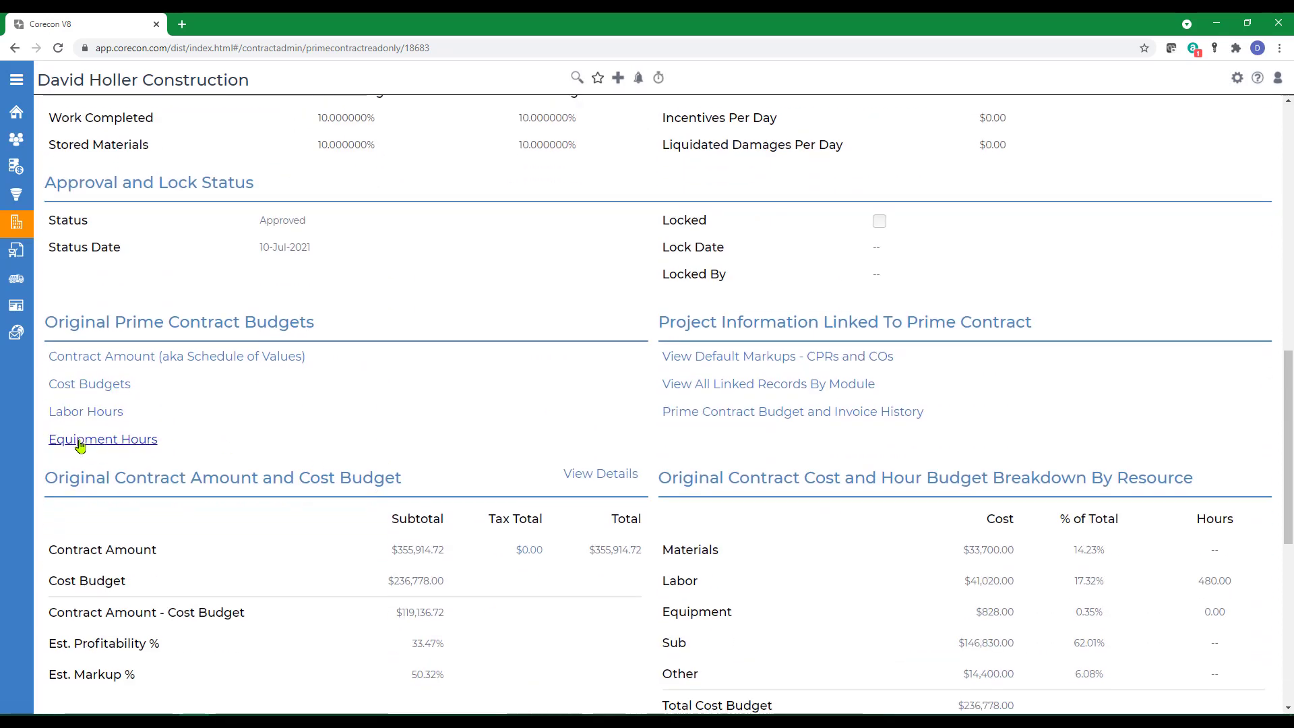
pyautogui.click(325, 445)
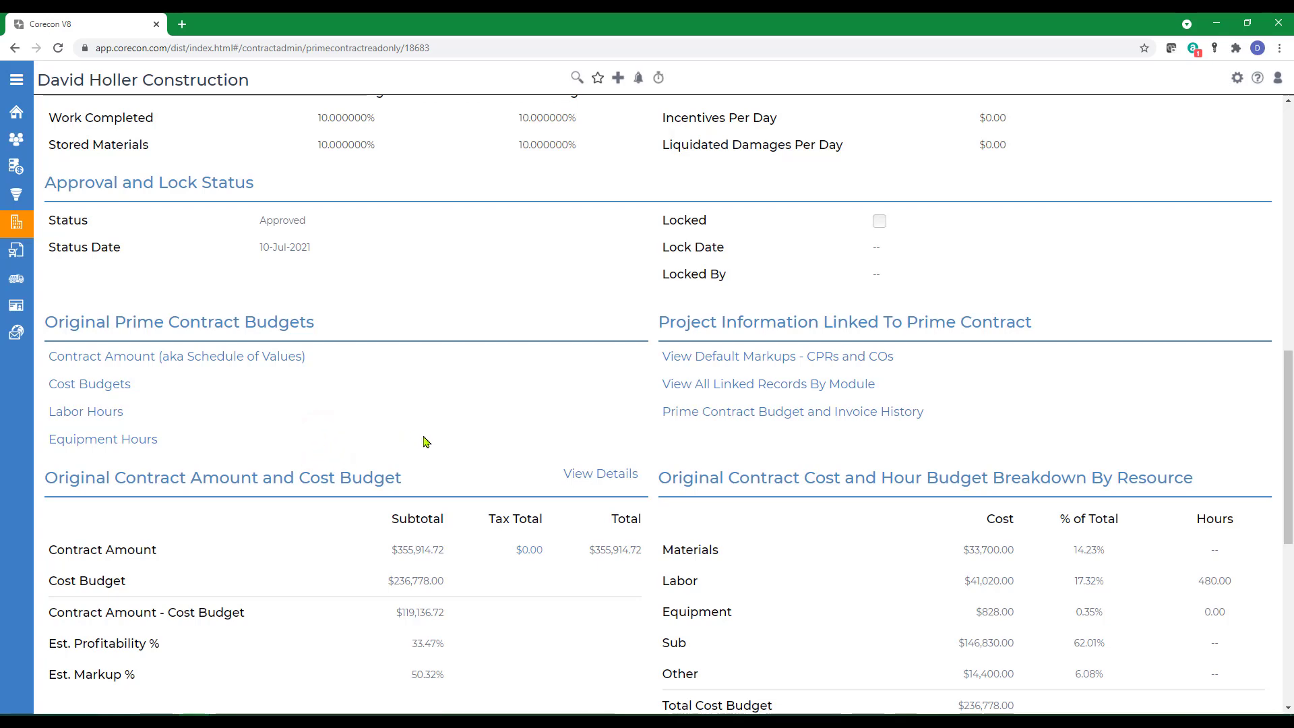
pyautogui.scroll(10, 425, 442)
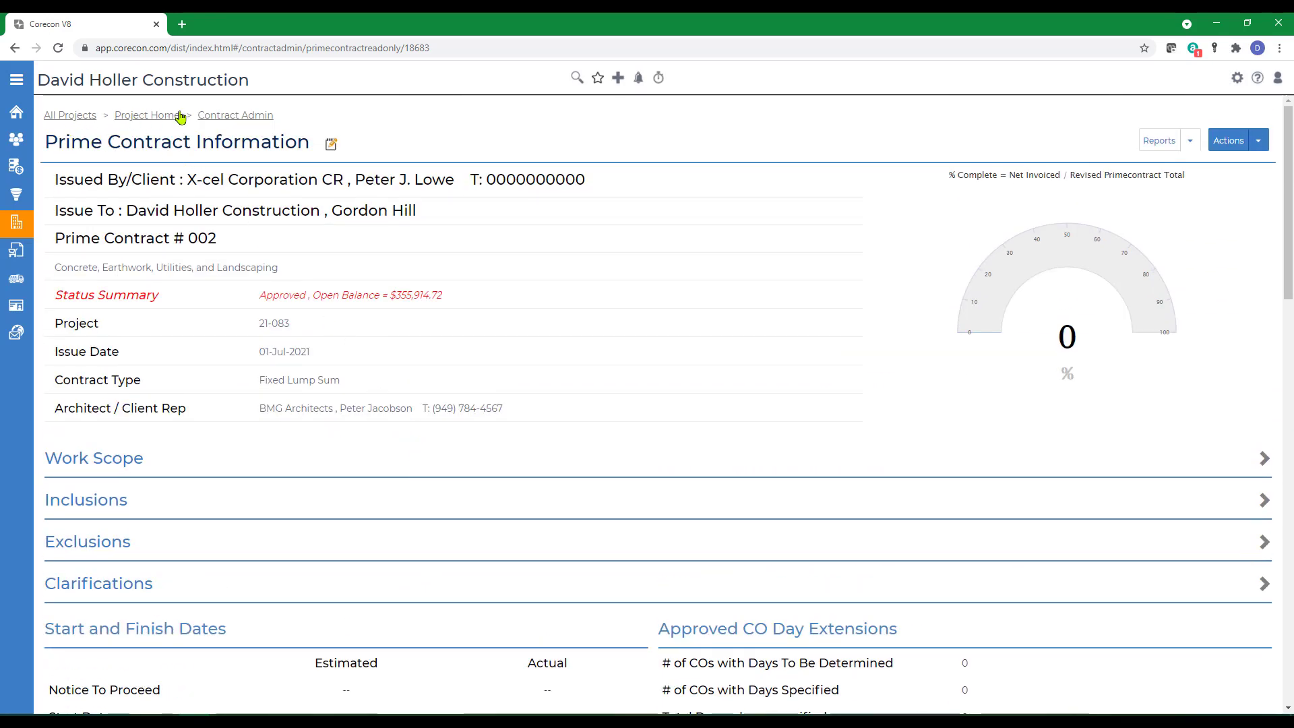
# From Contract Admin, list the 34 job cost codes, then open the help knowledge base.
pyautogui.click(243, 116)
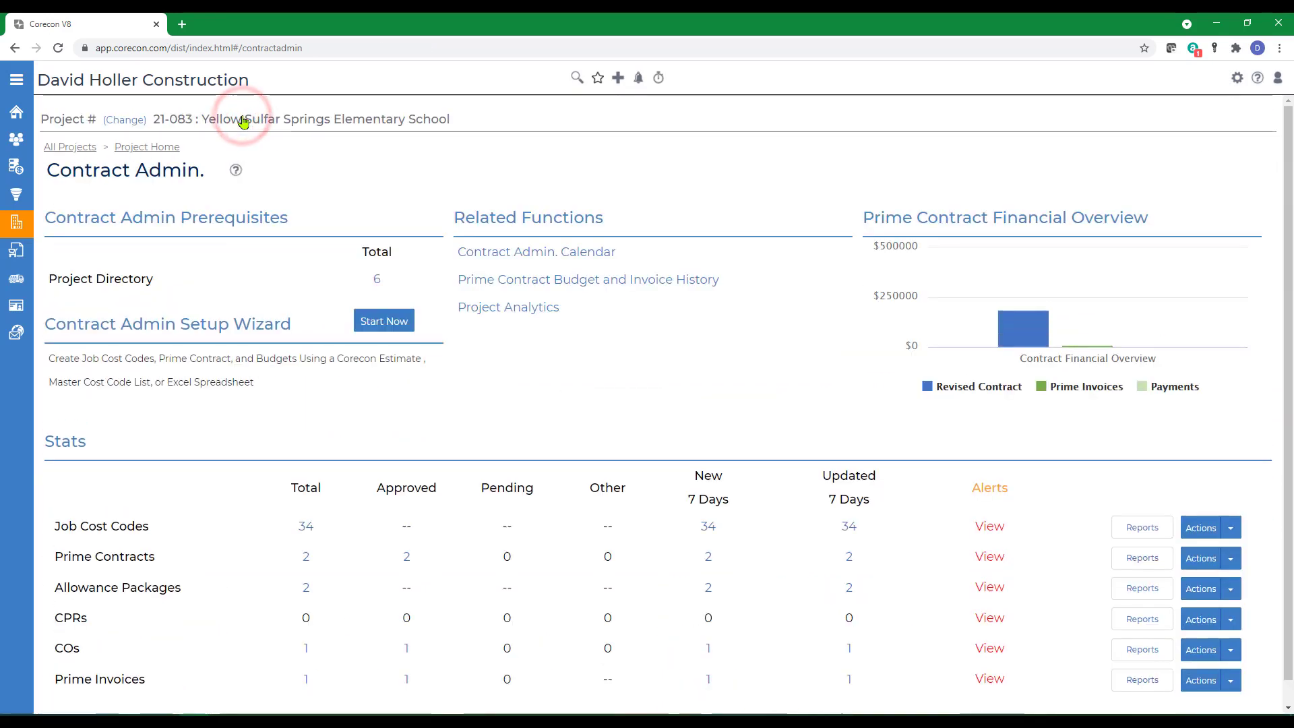
pyautogui.click(306, 527)
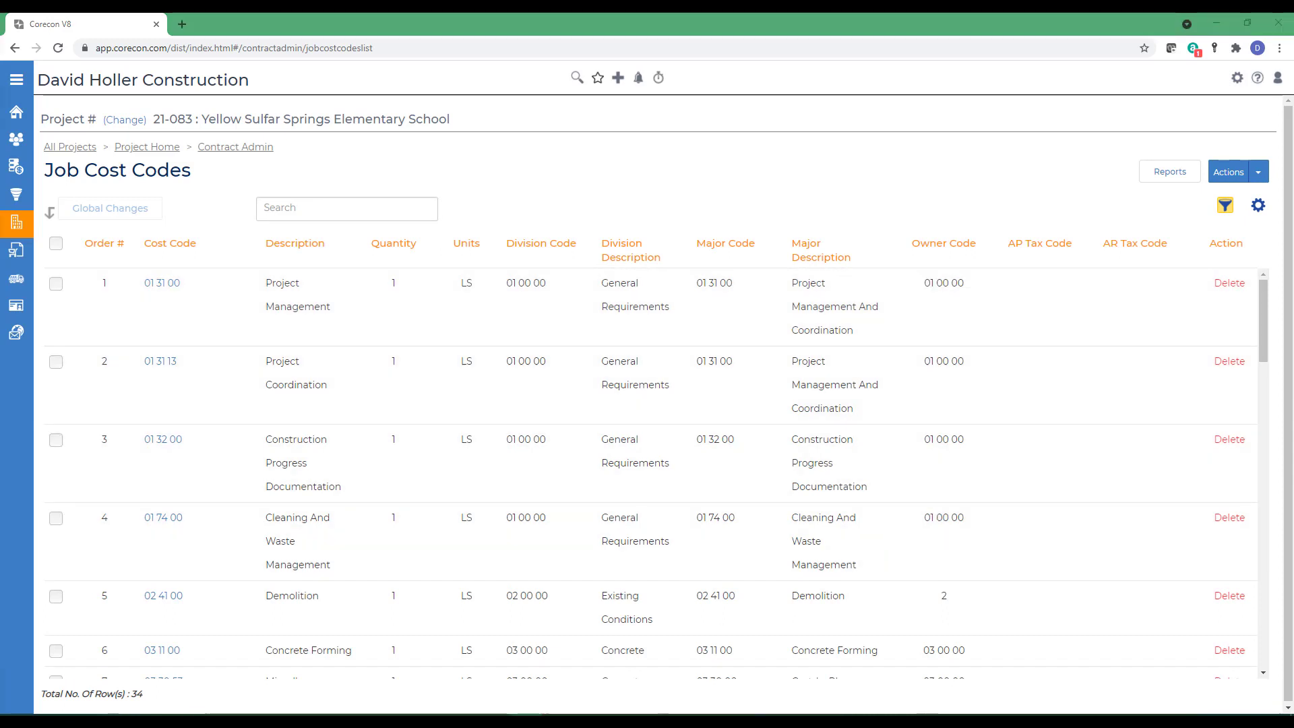
pyautogui.click(1258, 78)
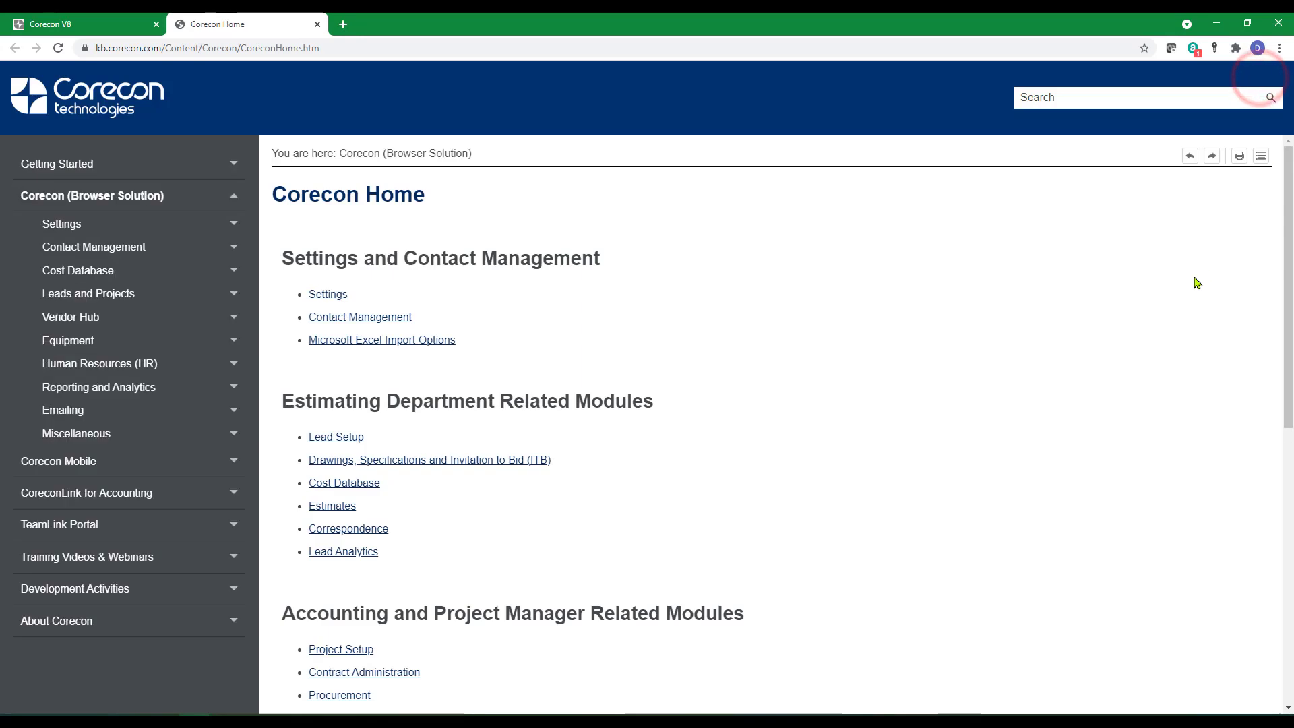
# Go to Leads and Projects > Contract Administration in the help sidebar.
pyautogui.click(89, 293)
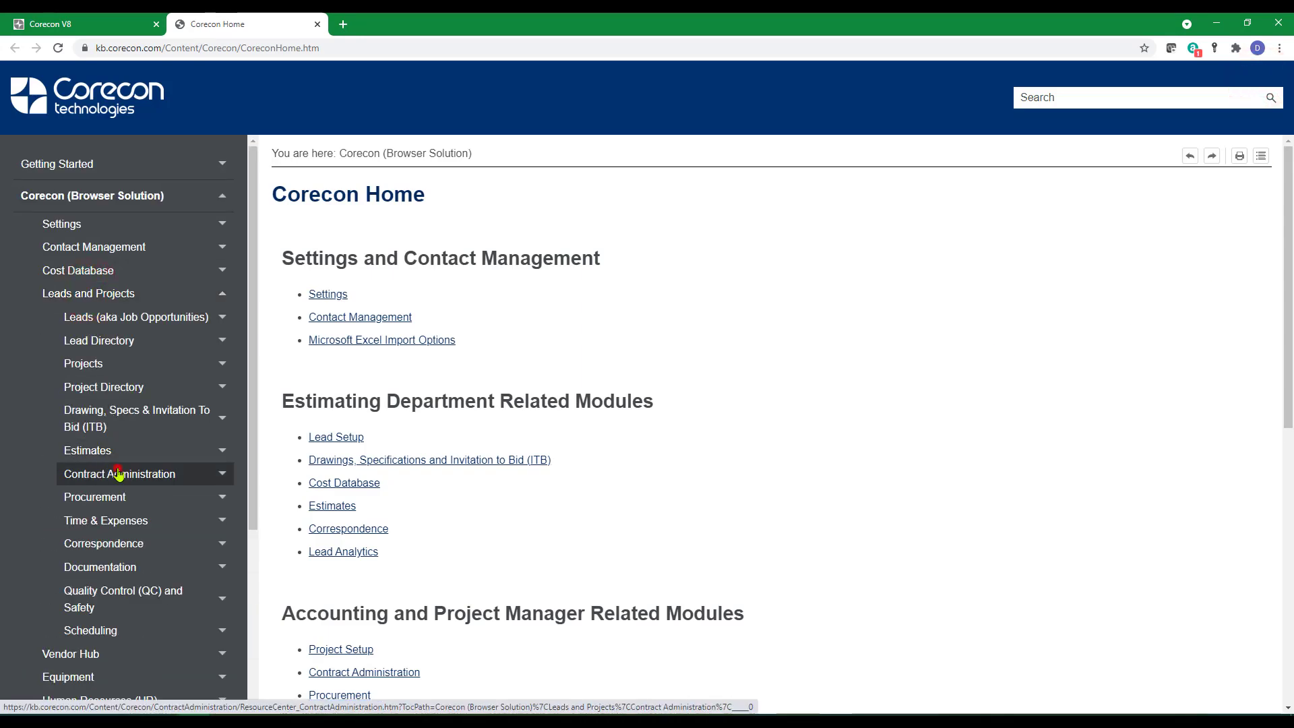
pyautogui.click(116, 474)
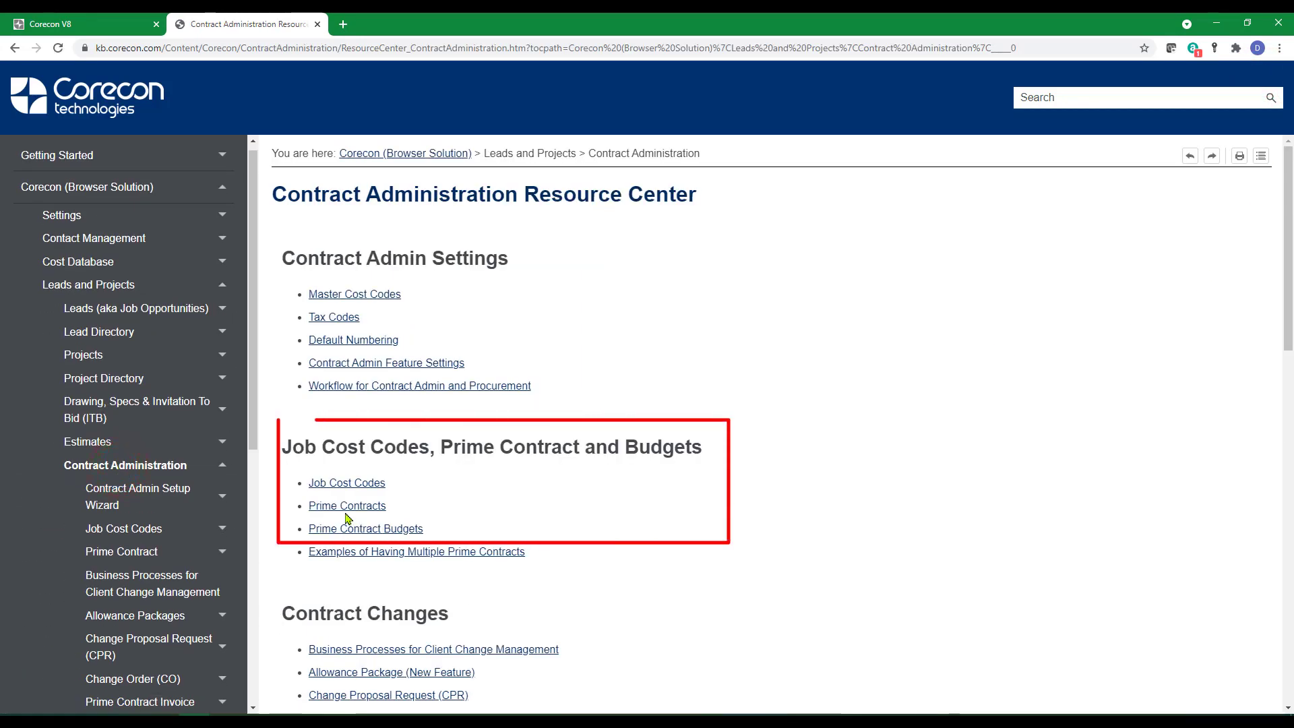